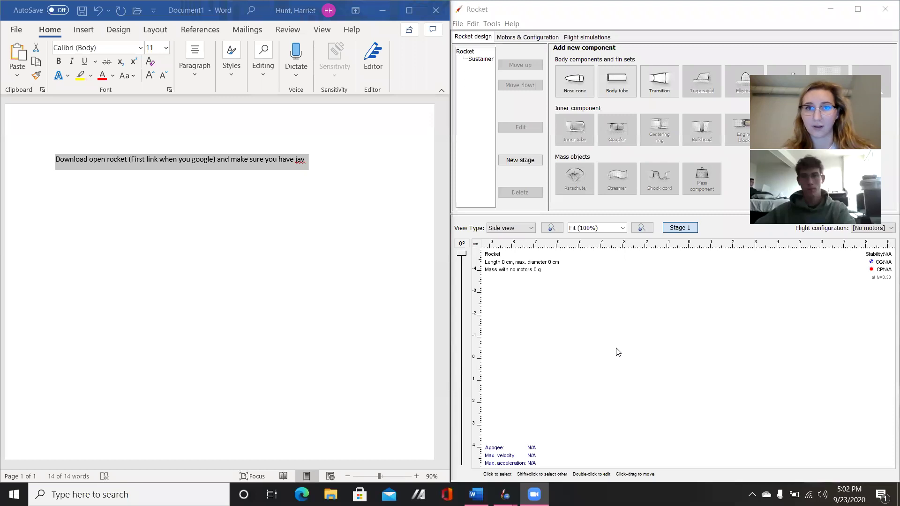
Move the empty Rocket window off the Word document and close the document without saving its changes
left_click(399, 60)
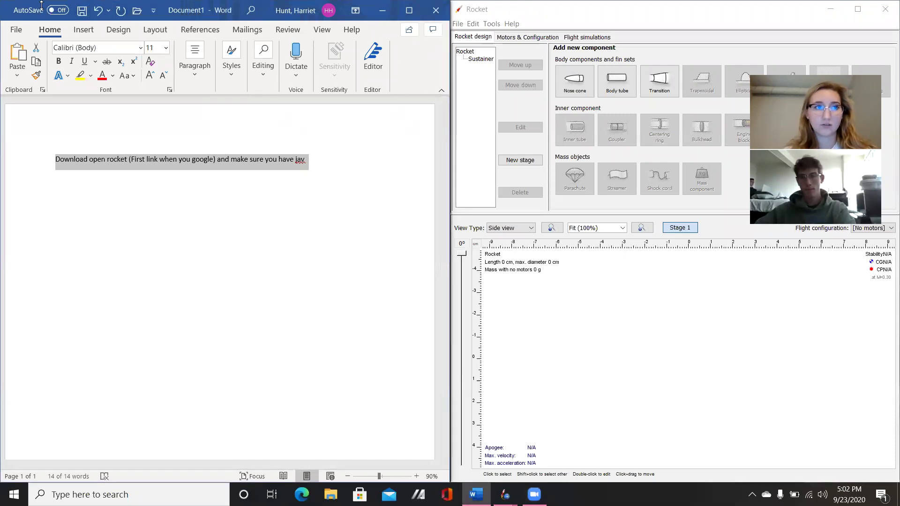
right_click(3, 9)
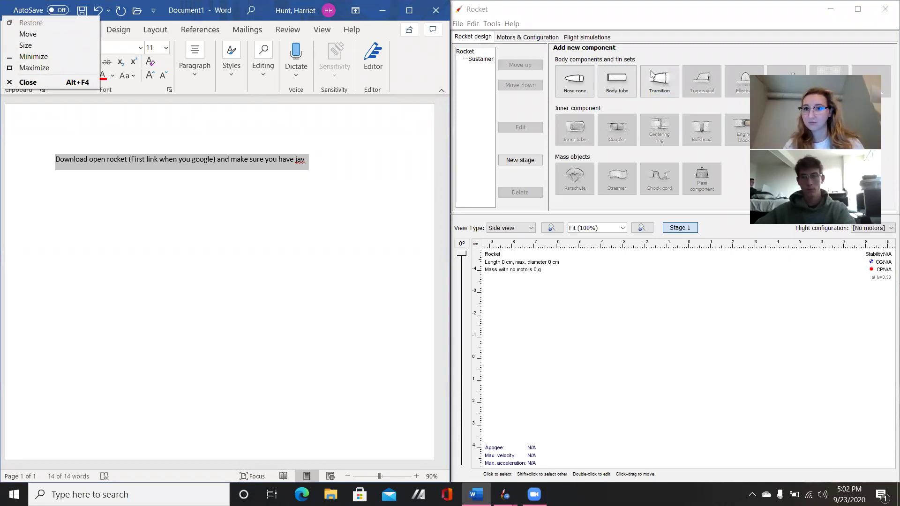
left_click(696, 292)
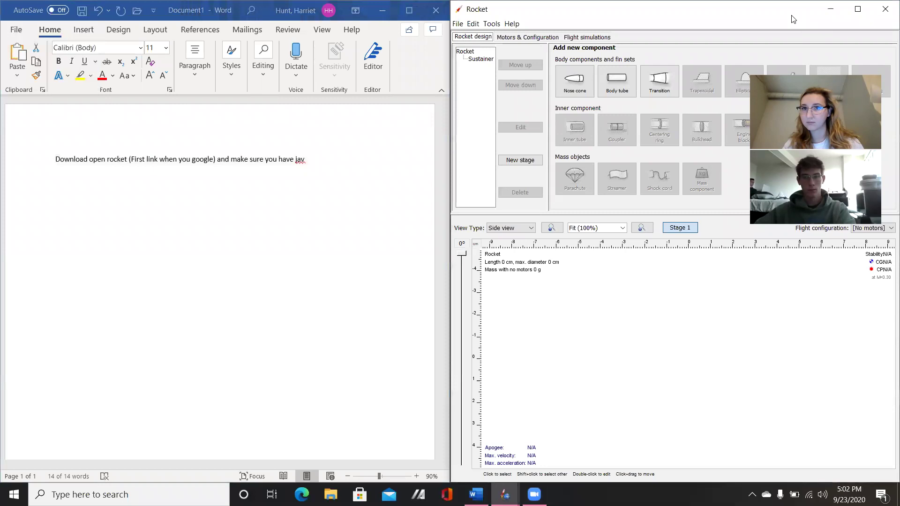
left_click_drag(793, 19, 429, 113)
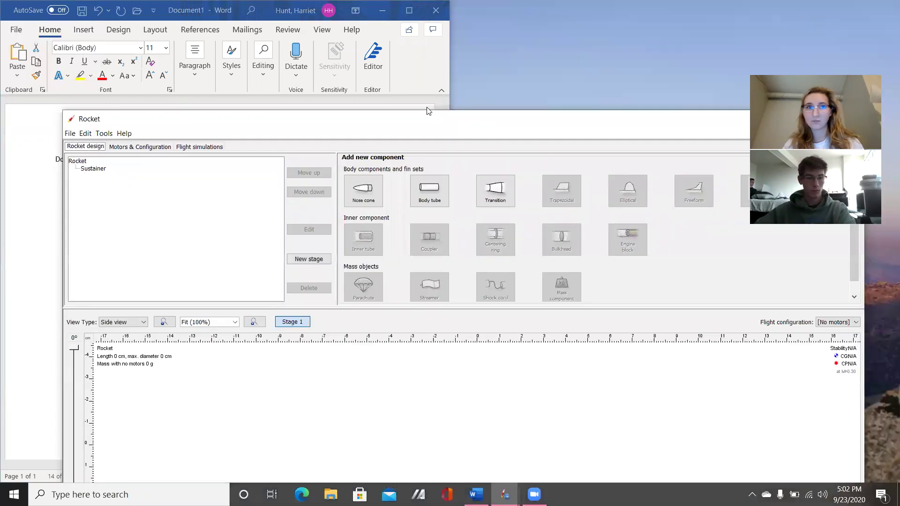
left_click(4, 4)
left_click(170, 5)
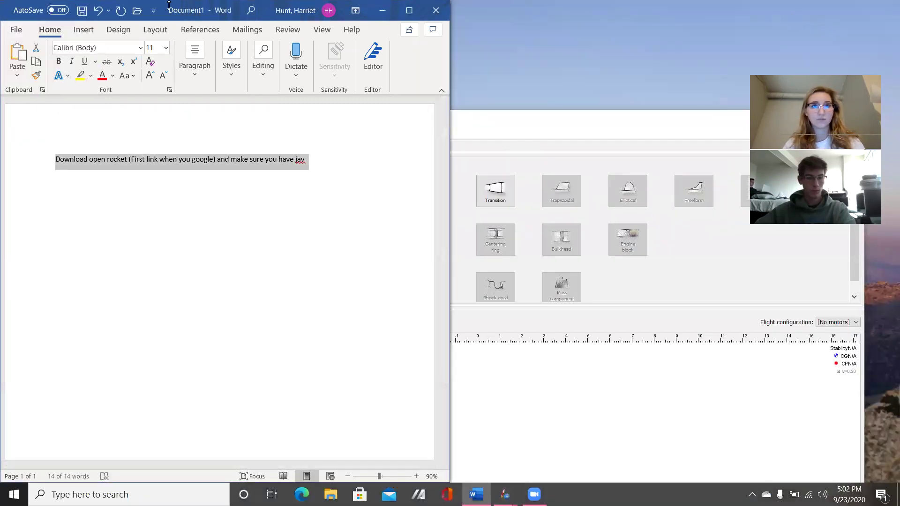
right_click(476, 495)
left_click(464, 471)
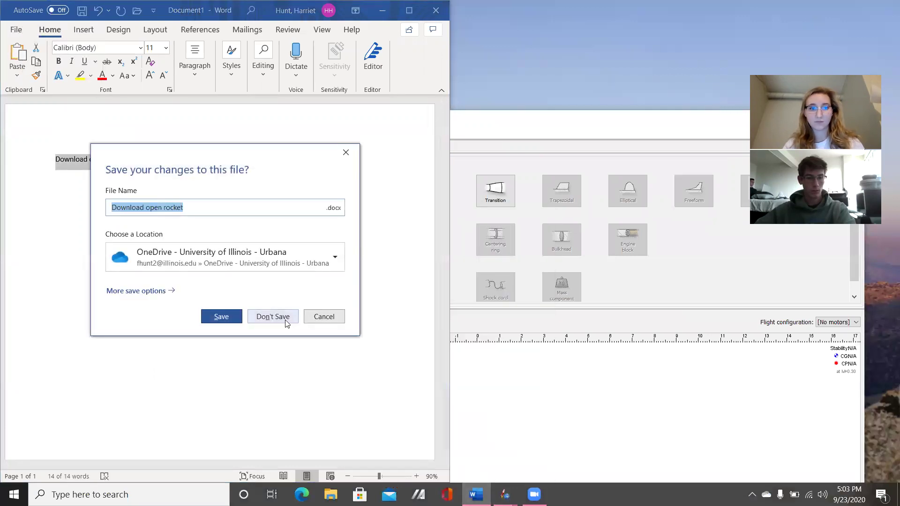
left_click(276, 315)
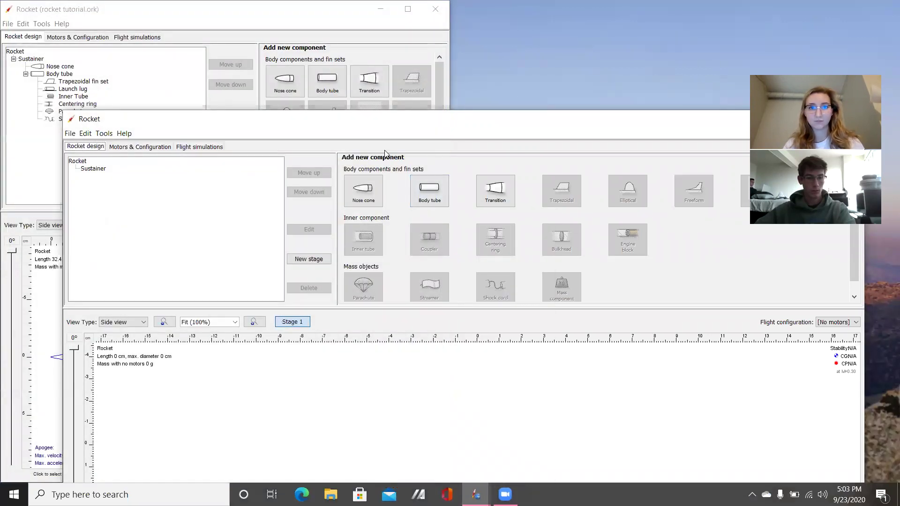
Reposition the empty Rocket design window and maximize it to fill the screen
left_click_drag(386, 128, 897, 129)
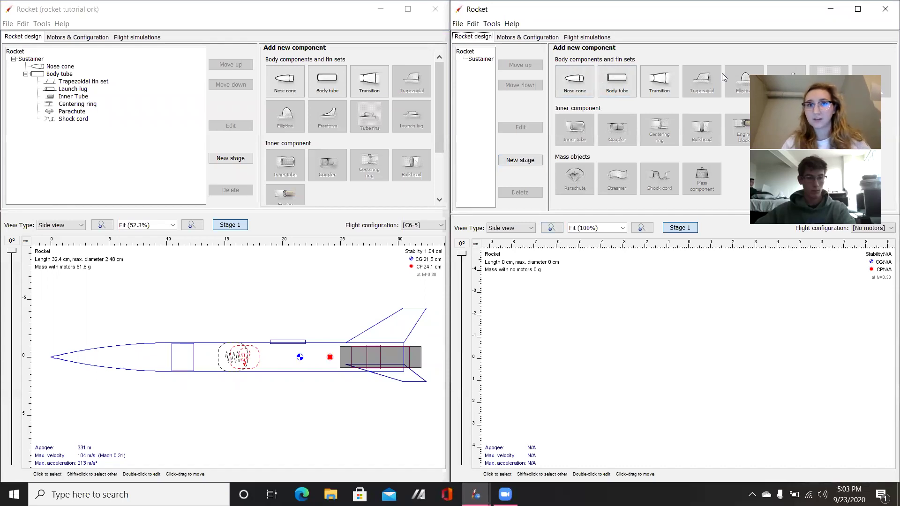
key("super+Up")
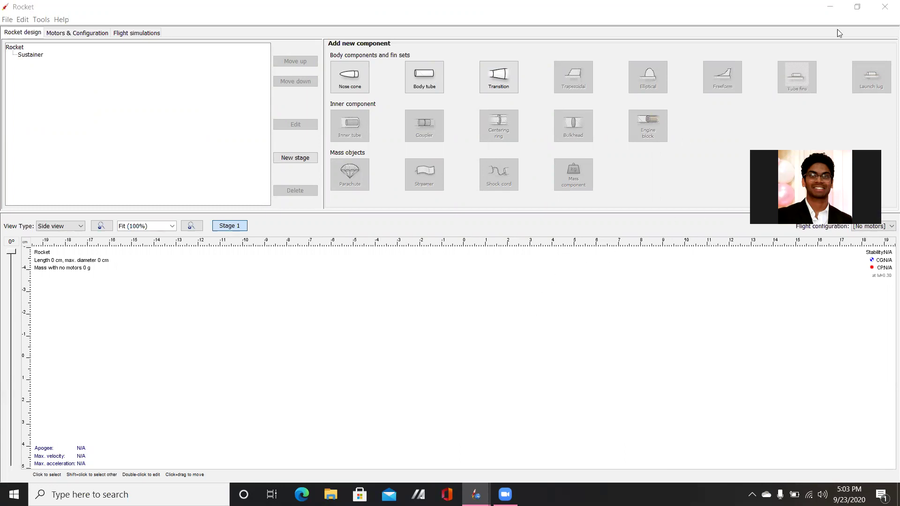
left_click(781, 21)
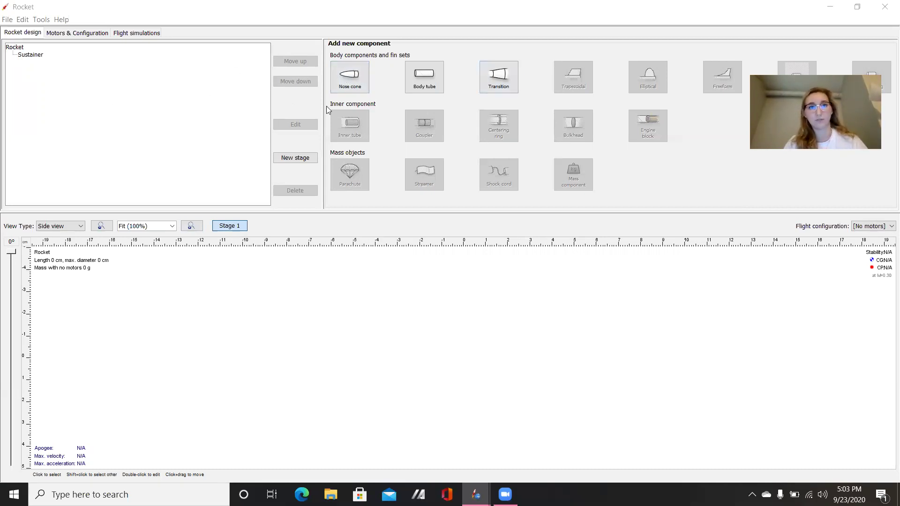
Add a nose cone to the sustainer and apply the Estes PNC-50YR preset from the component database
left_click(359, 87)
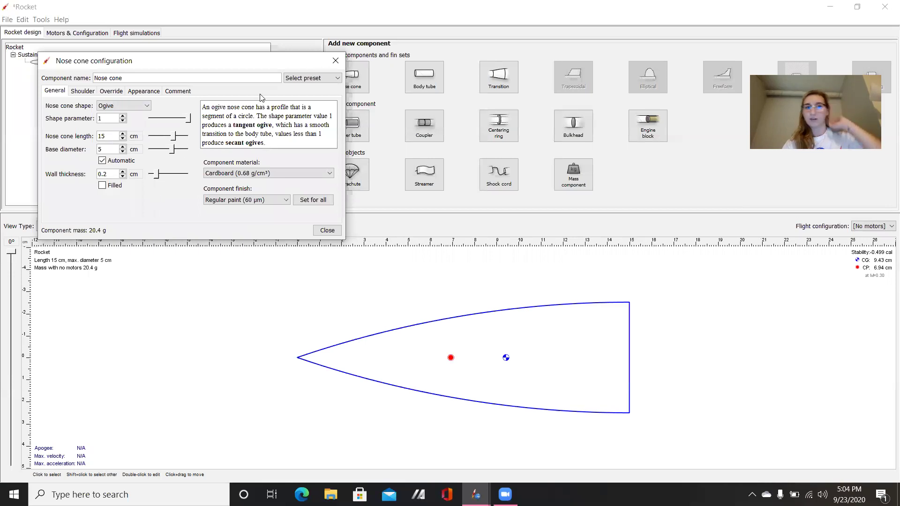
left_click(314, 77)
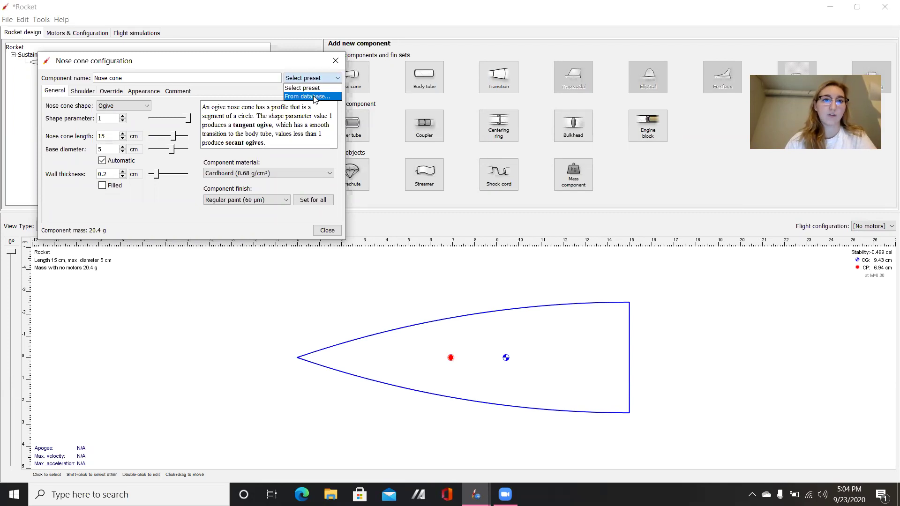
left_click(314, 96)
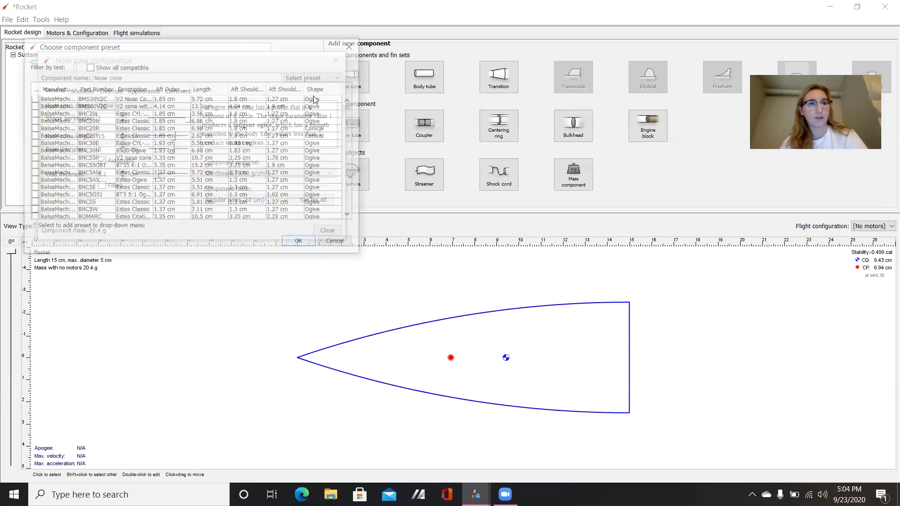
scroll(103, 183, "down", 6)
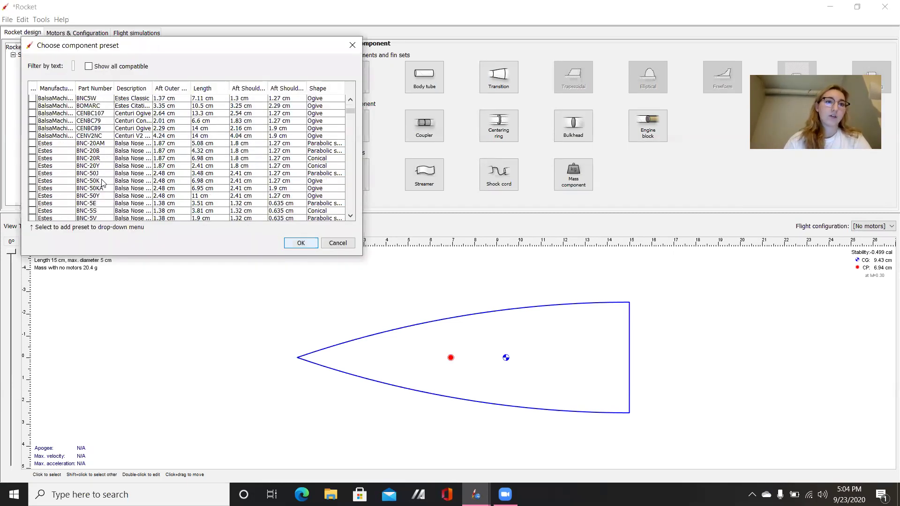
scroll(103, 183, "down", 2)
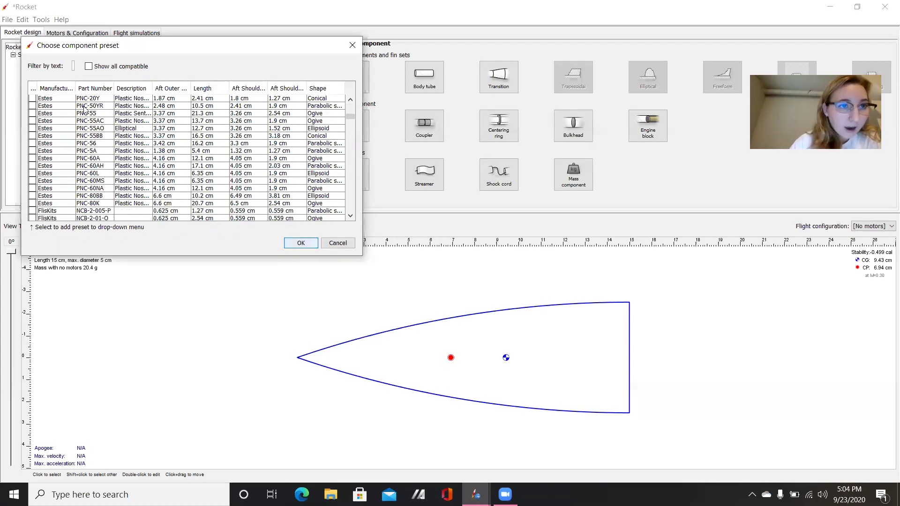
left_click(32, 106)
scroll(260, 156, "up", 2)
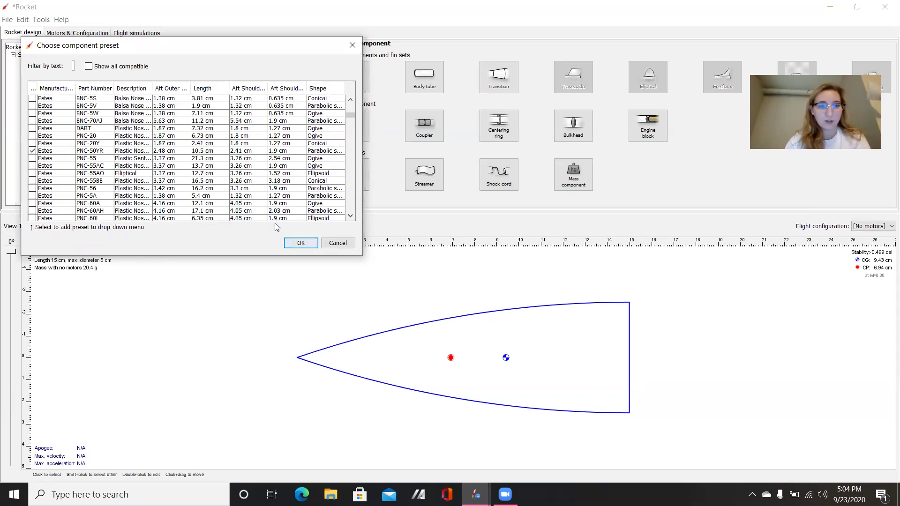
left_click(294, 243)
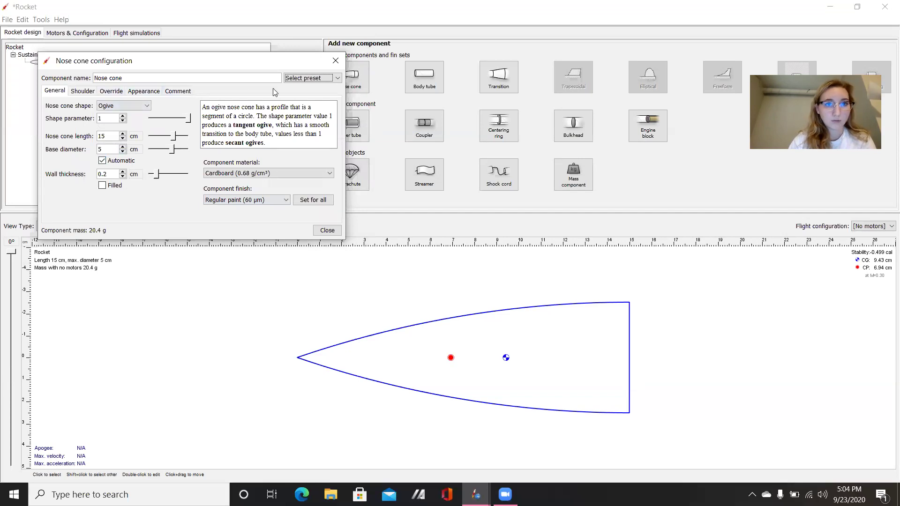
left_click(306, 78)
left_click(313, 99)
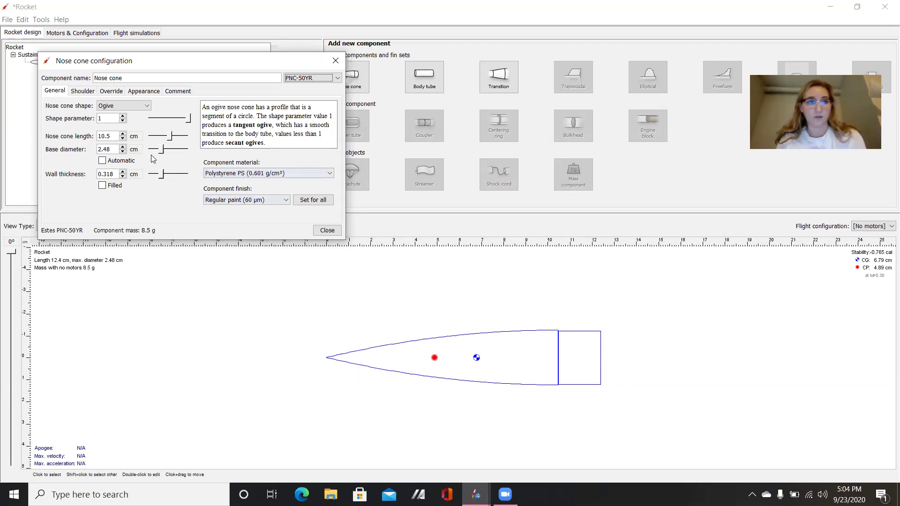
Try a nose cone base diameter of 1.48 cm, restore 2.48 cm, and try a length of 12.5 cm
left_click(123, 151)
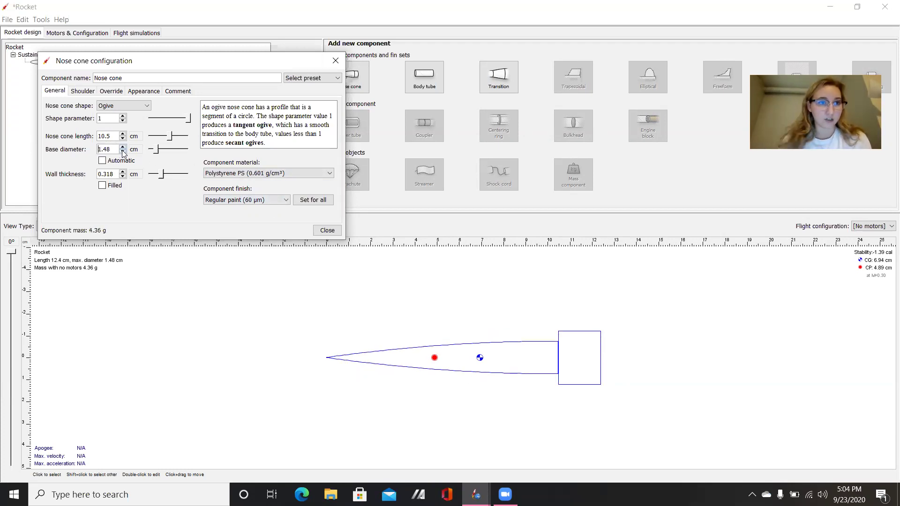
left_click(122, 147)
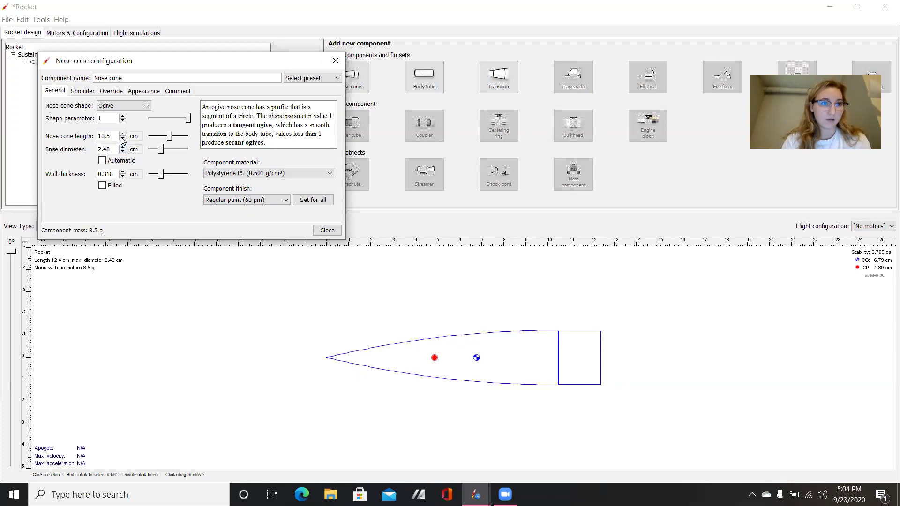
left_click(123, 134)
left_click(122, 135)
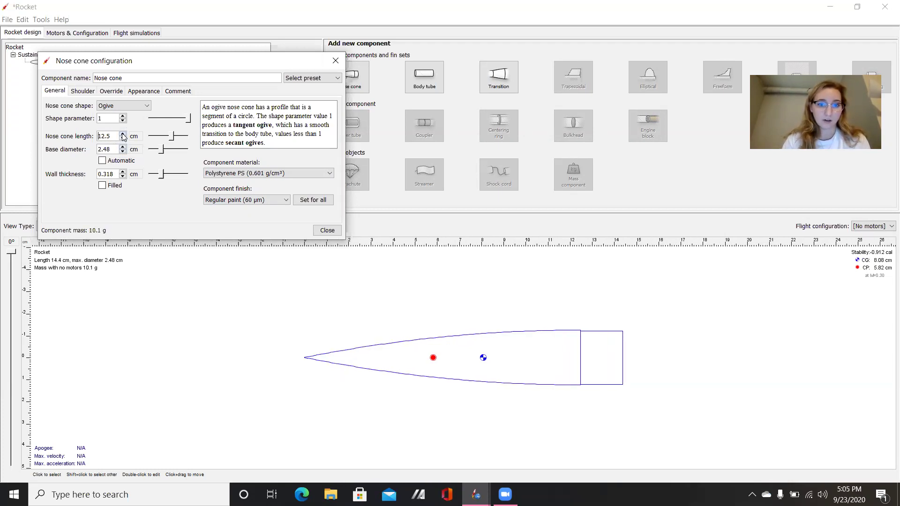
left_click(228, 177)
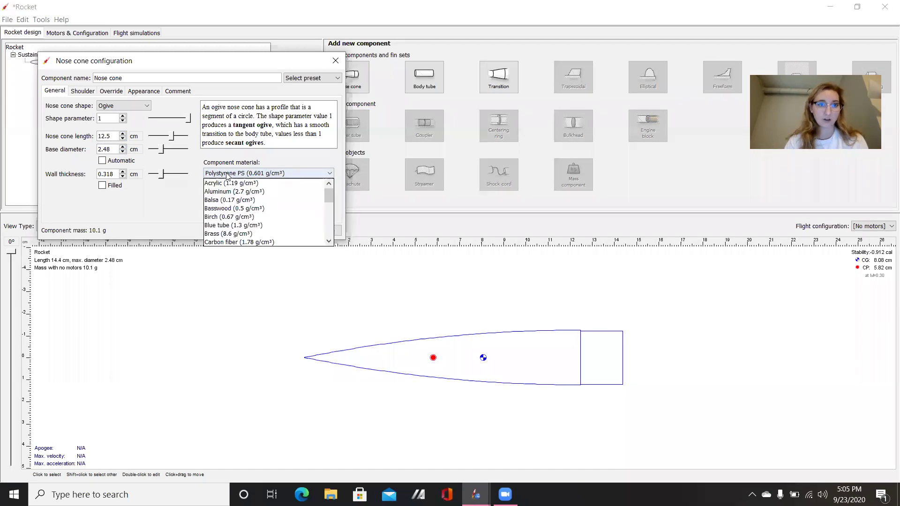
left_click(189, 204)
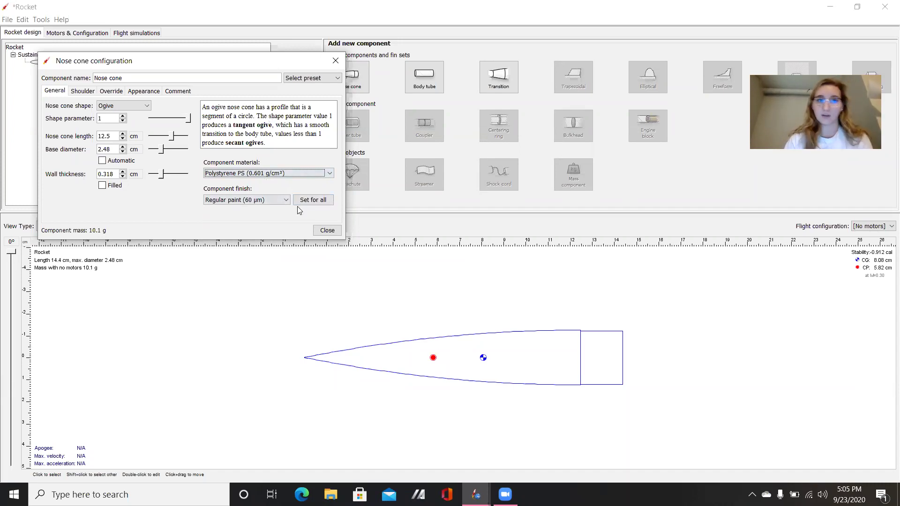
Reapply the PNC-50YR preset to the nose cone and close its configuration
left_click(302, 78)
left_click(308, 95)
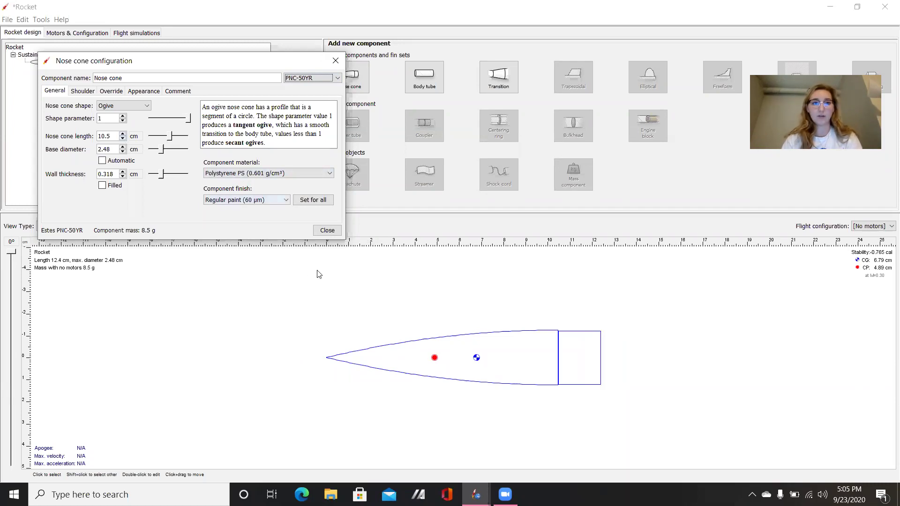
left_click(324, 232)
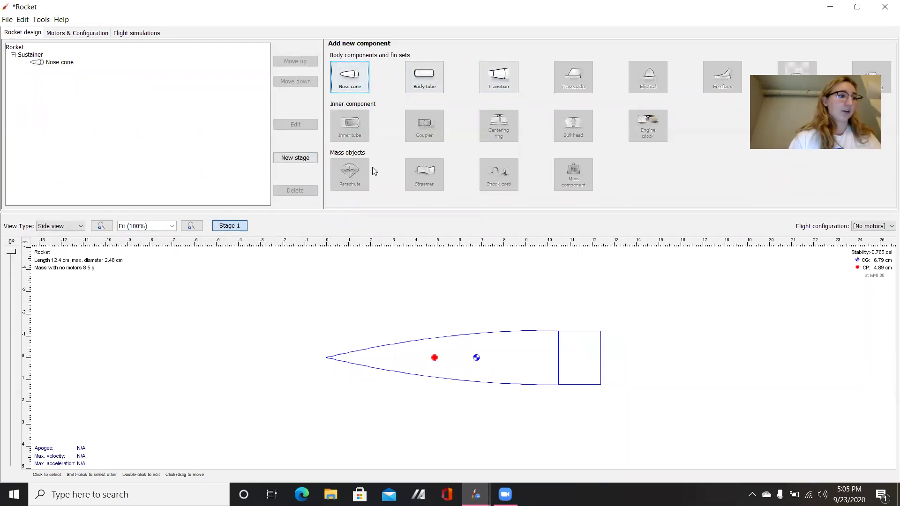
Add a body tube behind the nose cone and set its material to Blue tube (1.3 g/cm³)
left_click(414, 78)
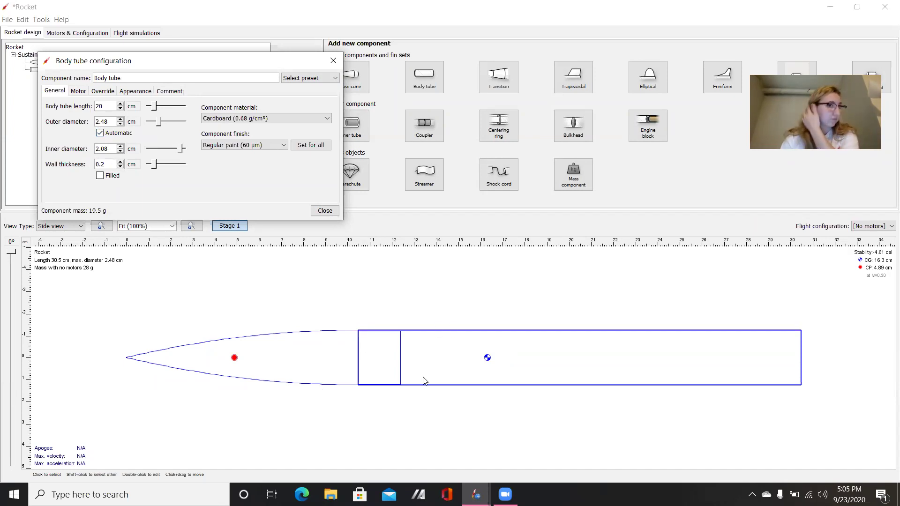
left_click(220, 121)
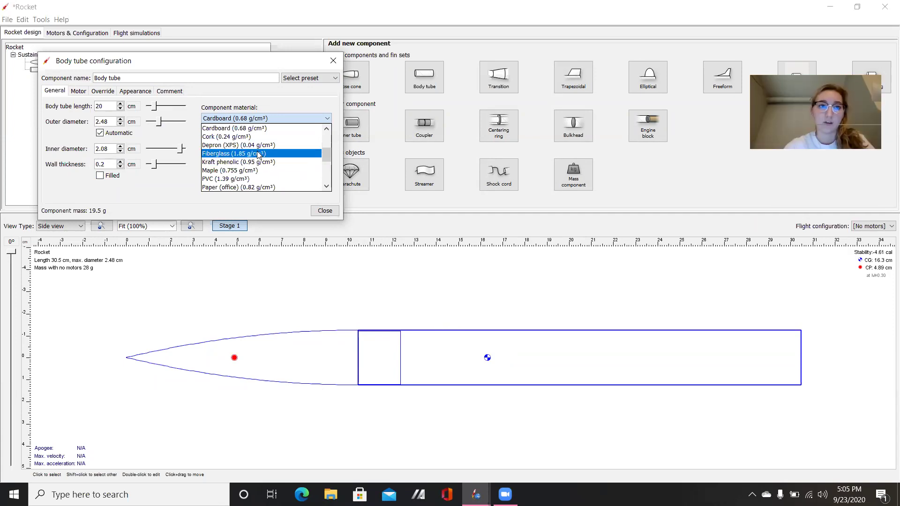
scroll(258, 155, "down", 2)
scroll(234, 159, "up", 6)
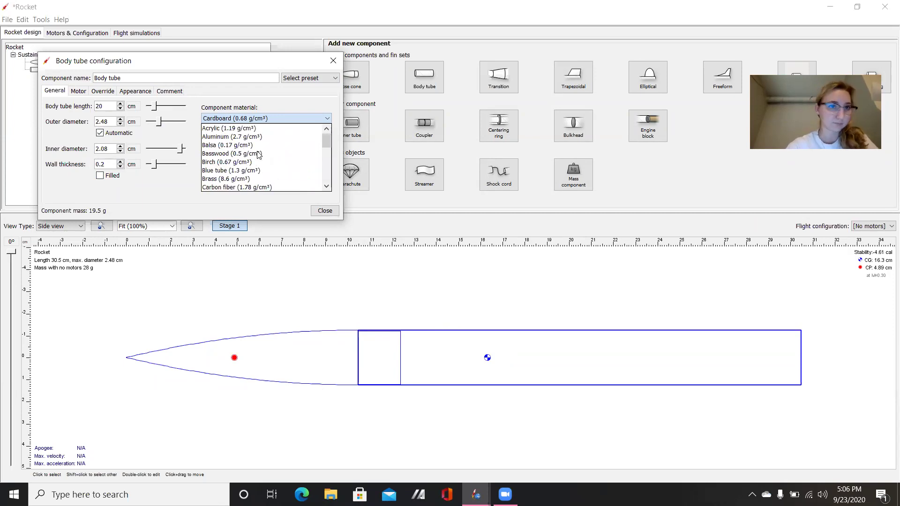
scroll(223, 162, "down", 1)
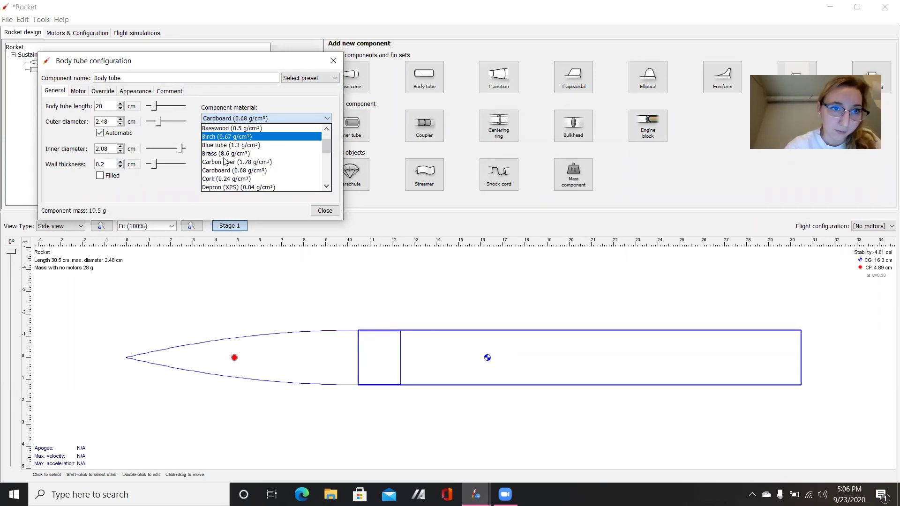
left_click(240, 146)
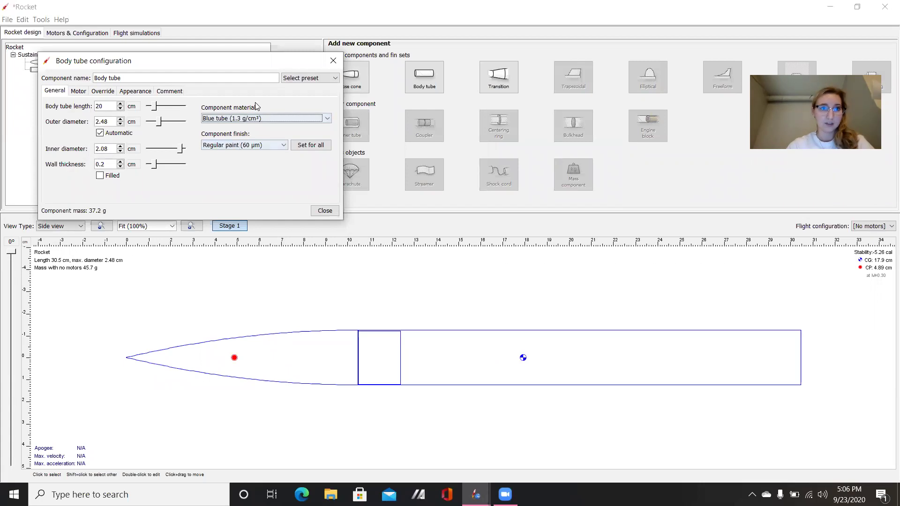
Set the body tube's material to Cardboard (0.68 g/cm³), look over the finish options, and close its configuration
left_click(256, 119)
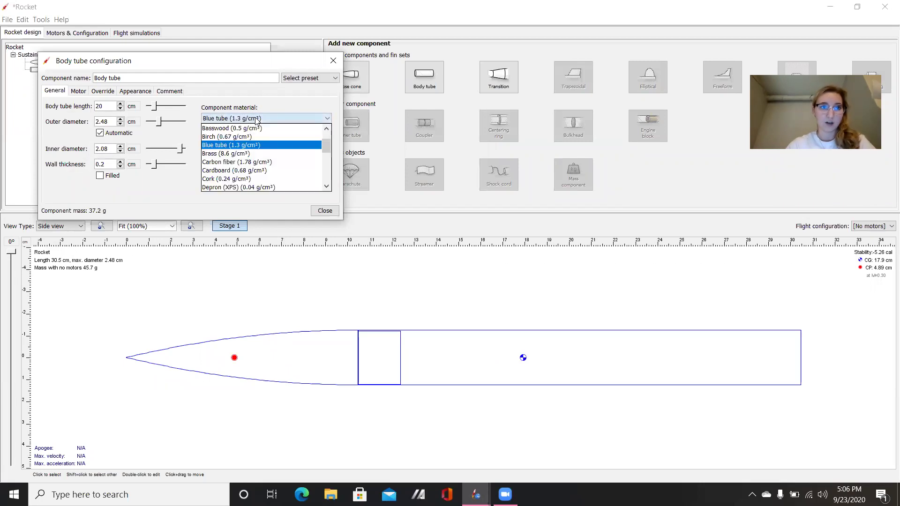
left_click(244, 171)
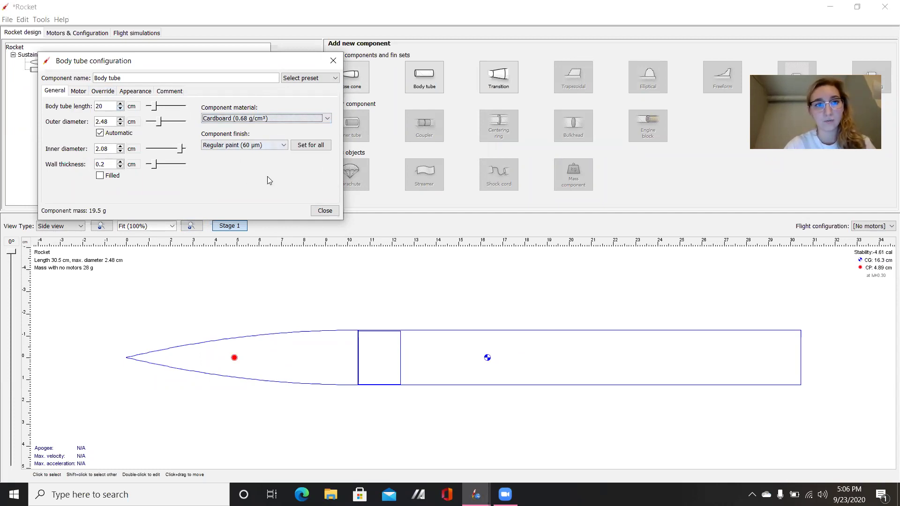
left_click(265, 145)
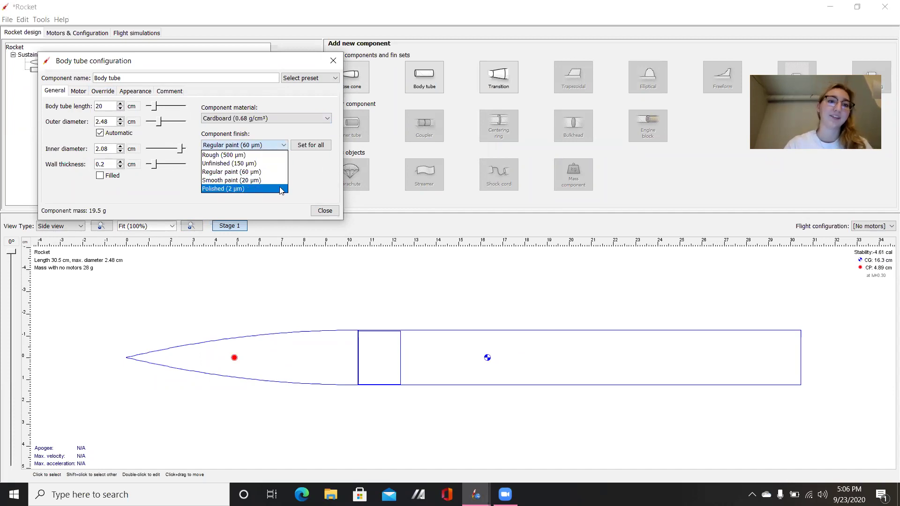
left_click(306, 178)
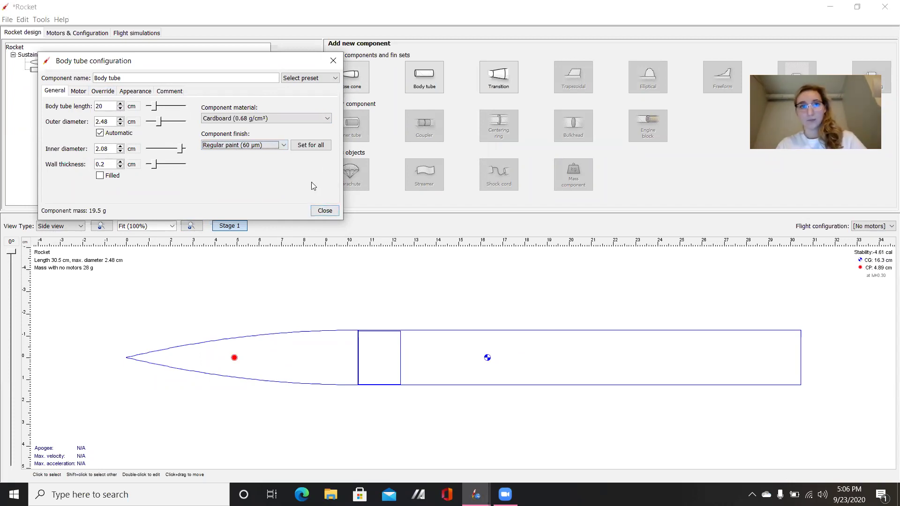
left_click(324, 211)
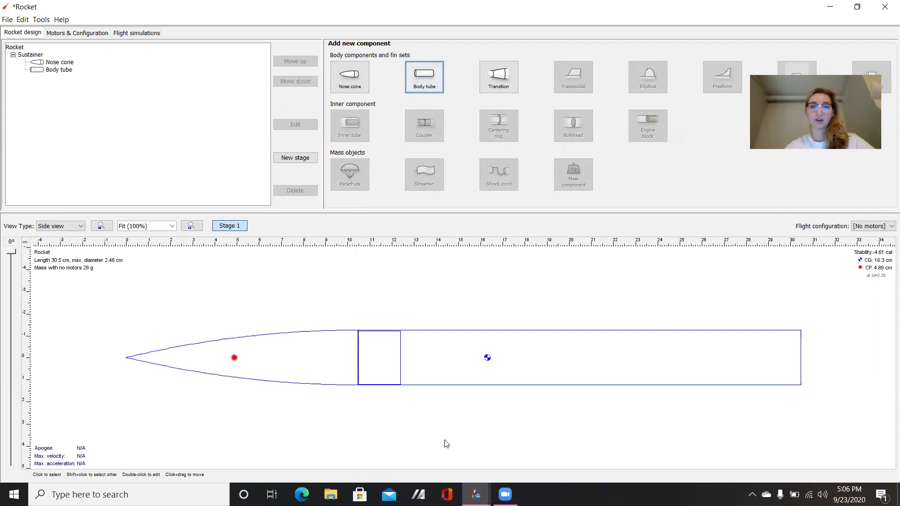
left_click(436, 380)
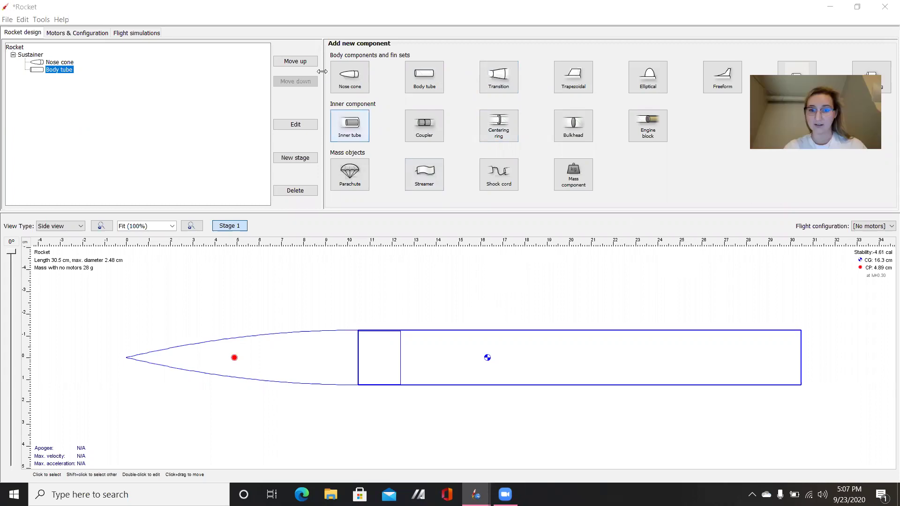
left_click(300, 334)
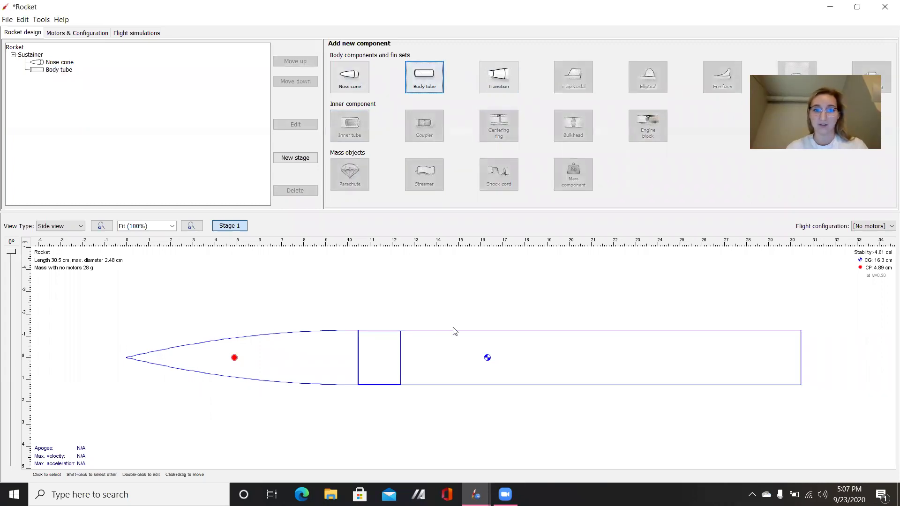
left_click(456, 345)
left_click(334, 351)
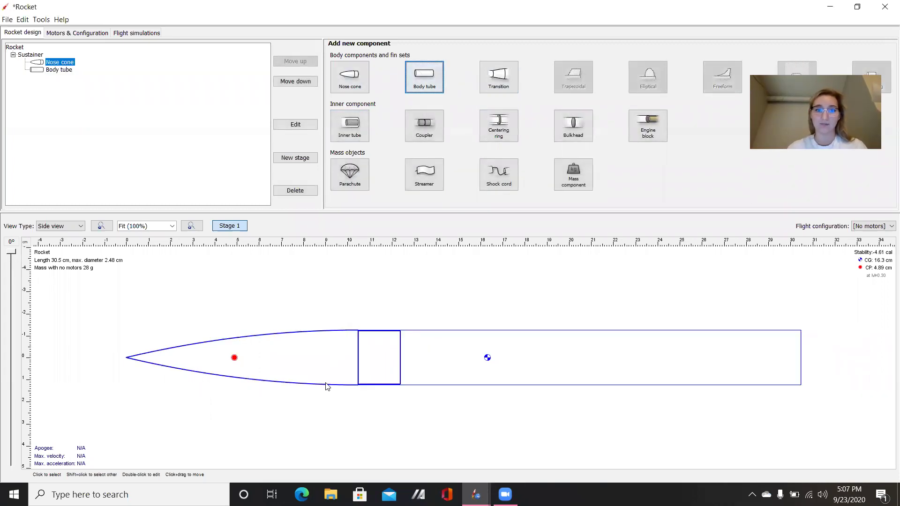
left_click(427, 368)
left_click(343, 368)
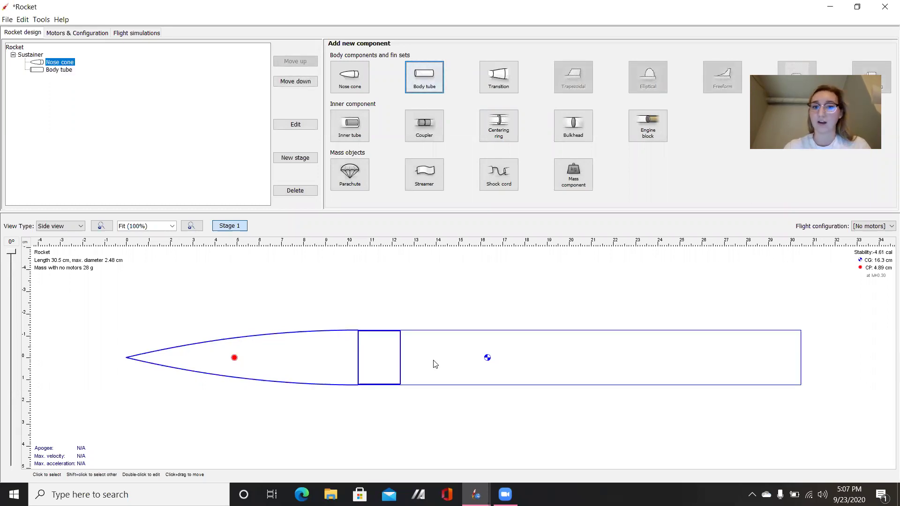
Add a trapezoidal fin set to the body tube
left_click(435, 363)
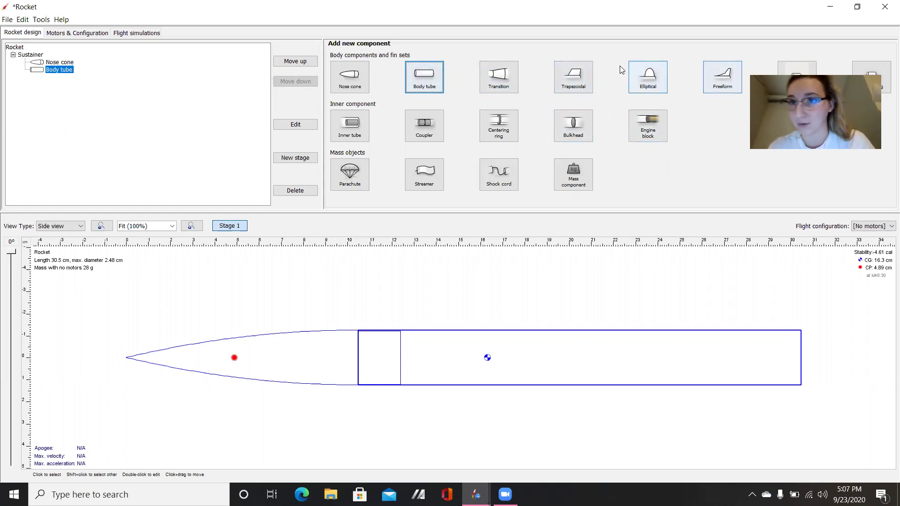
left_click(579, 82)
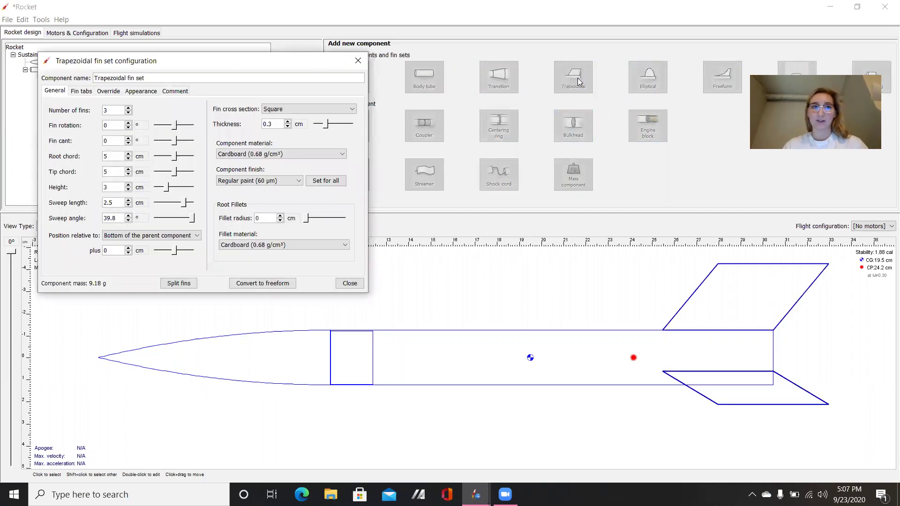
Try fin counts of 4 and 8 on the trapezoidal fin set, and restore 3 fins
left_click(129, 109)
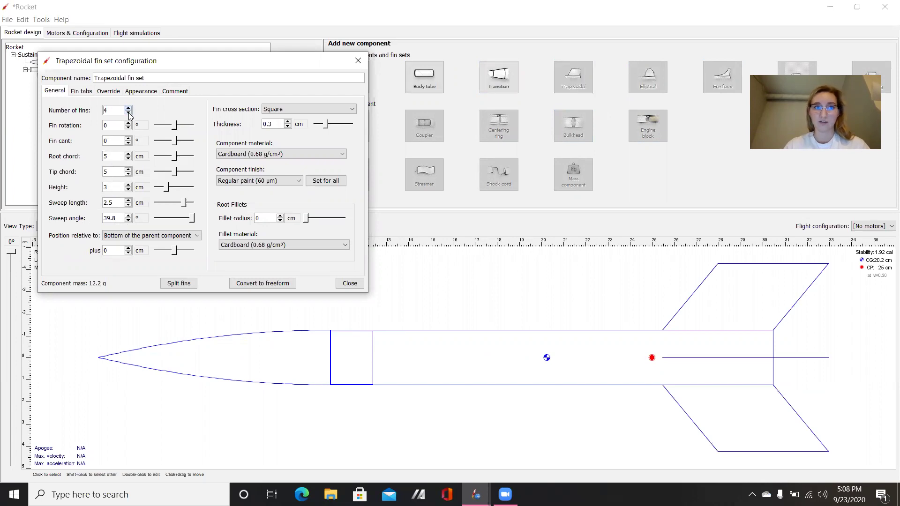
left_click(129, 113)
left_click(129, 108)
left_click(129, 108)
left_click(128, 108)
left_click(129, 108)
left_click(128, 109)
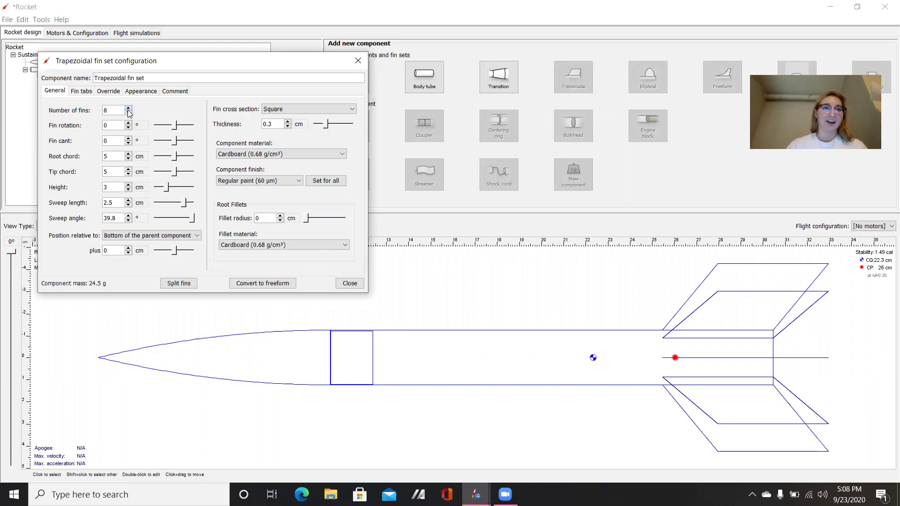
left_click(128, 112)
left_click(128, 113)
left_click(128, 113)
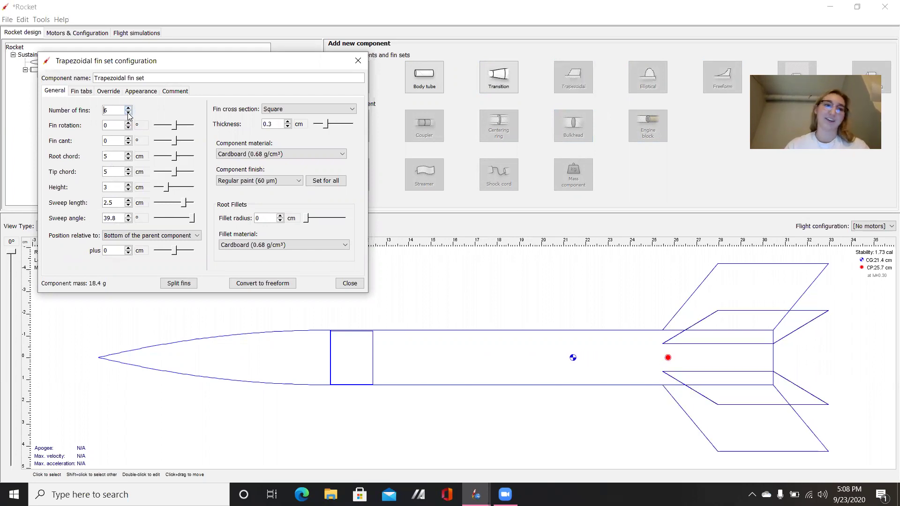
left_click(128, 113)
left_click(127, 113)
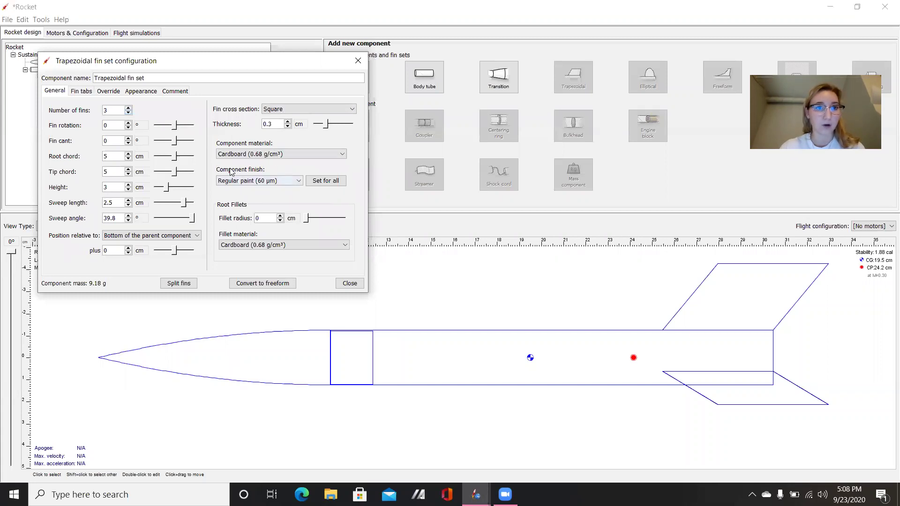
Set the fin set's component material to Balsa (0.17 g/cm³)
left_click(255, 157)
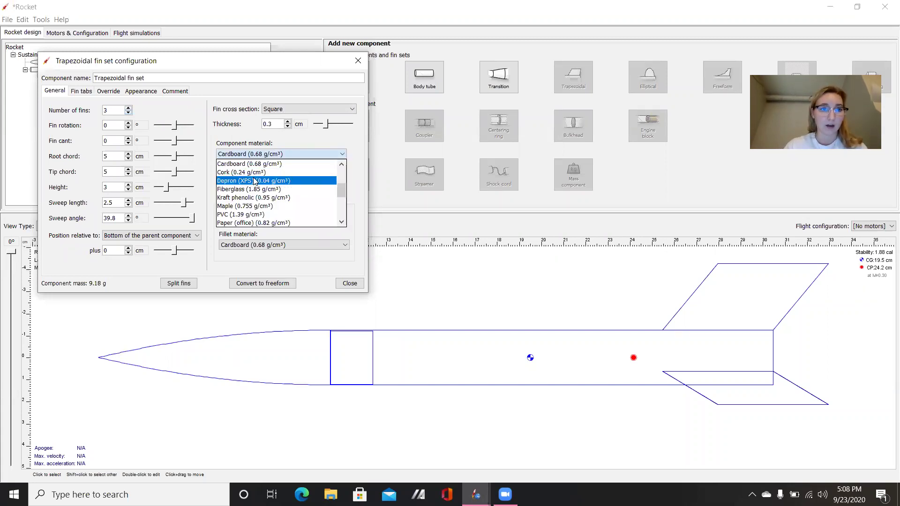
scroll(257, 202, "down", 2)
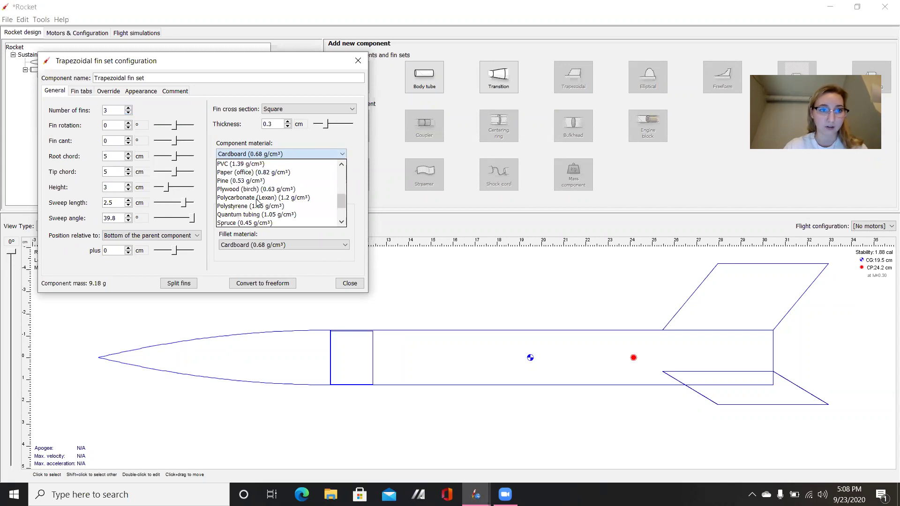
scroll(256, 202, "down", 2)
scroll(257, 202, "up", 4)
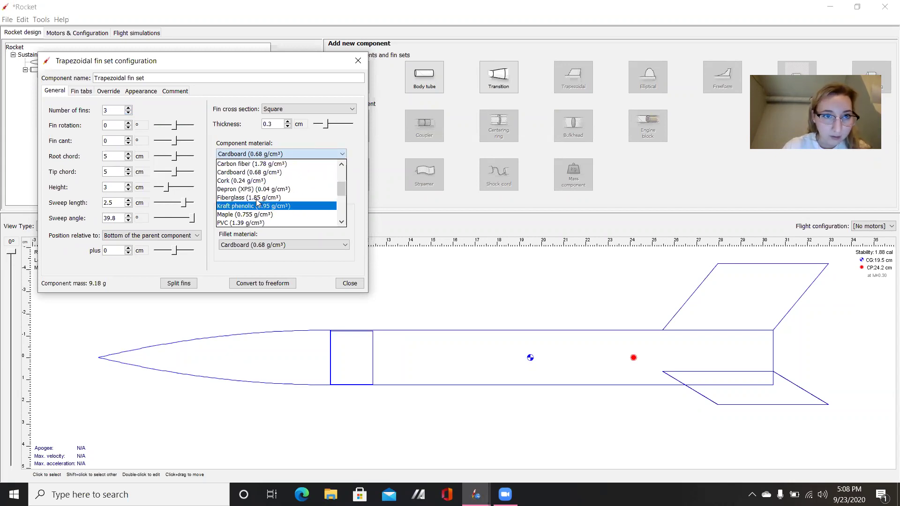
scroll(256, 202, "up", 2)
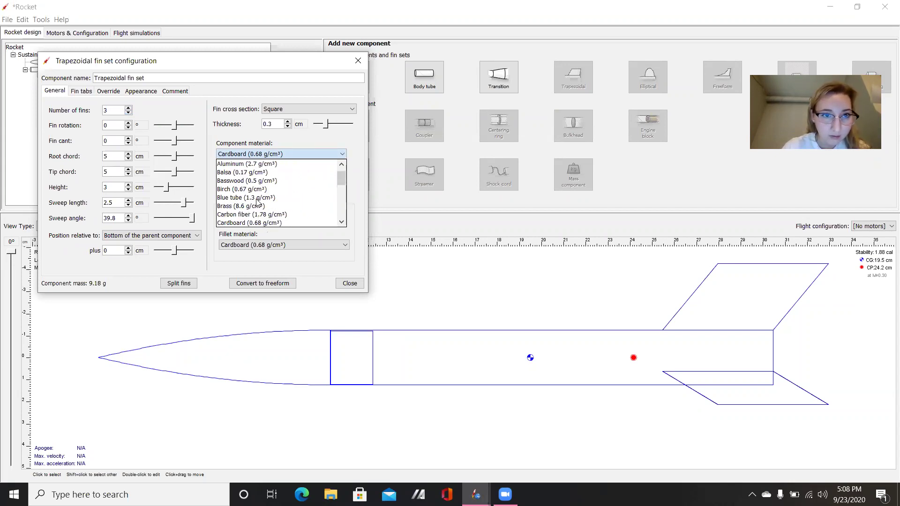
left_click(234, 173)
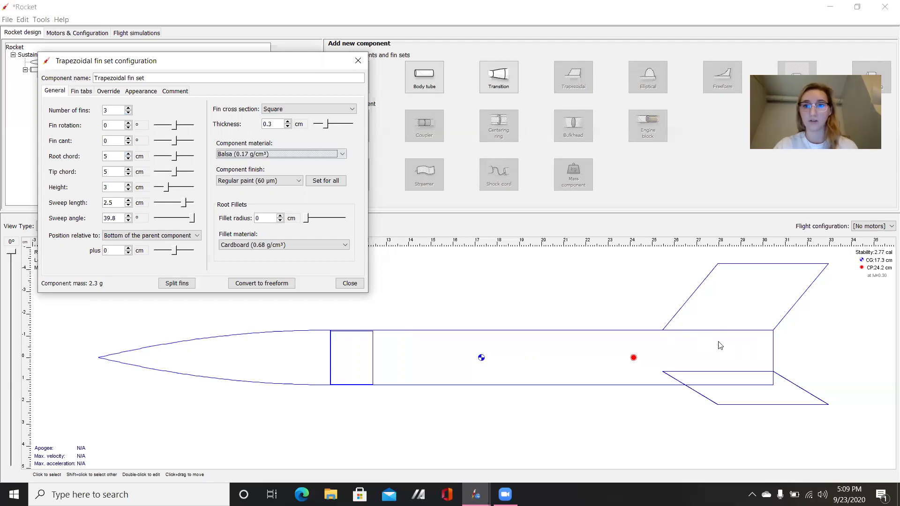
Try a fin root chord of 7 cm, and set it to 4 cm
left_click(128, 154)
left_click(129, 155)
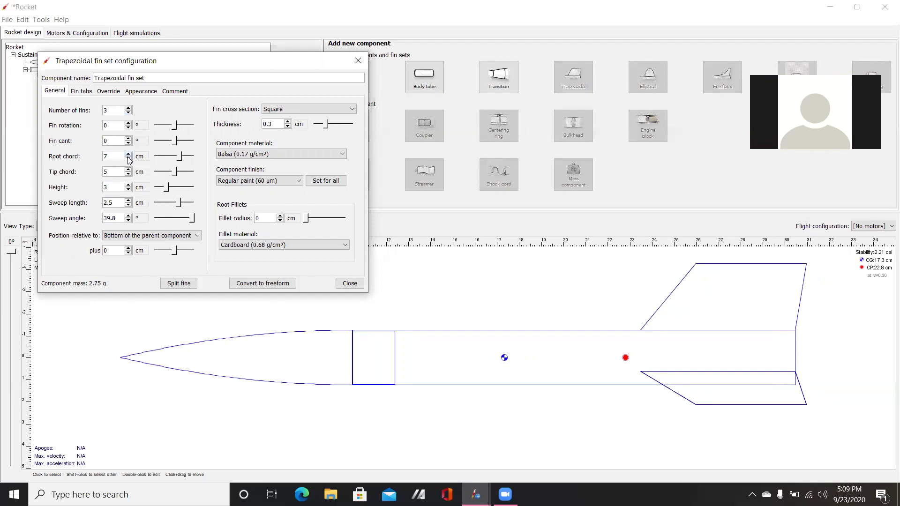
left_click(128, 160)
left_click(129, 159)
left_click(129, 159)
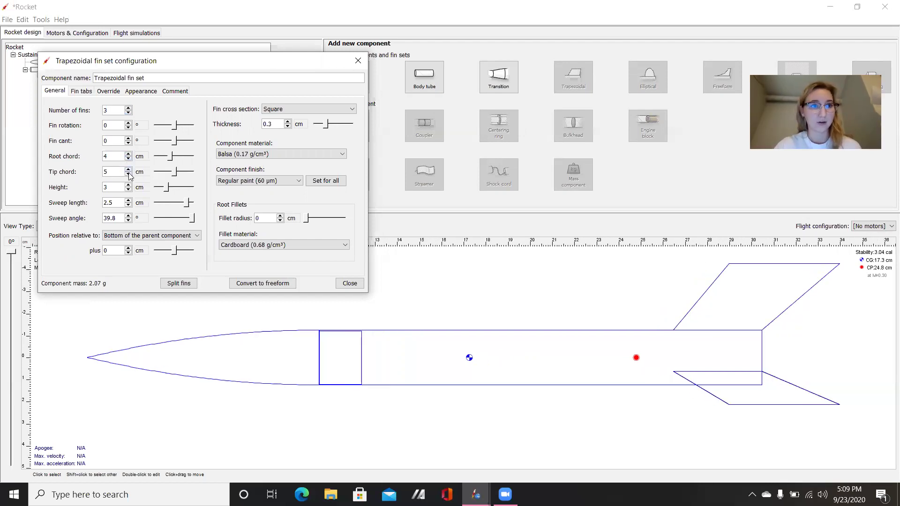
Set the fins' tip chord to 1 cm and sweep angle to 54.8°, and close the fin set configuration
left_click(129, 174)
left_click(128, 174)
left_click(128, 174)
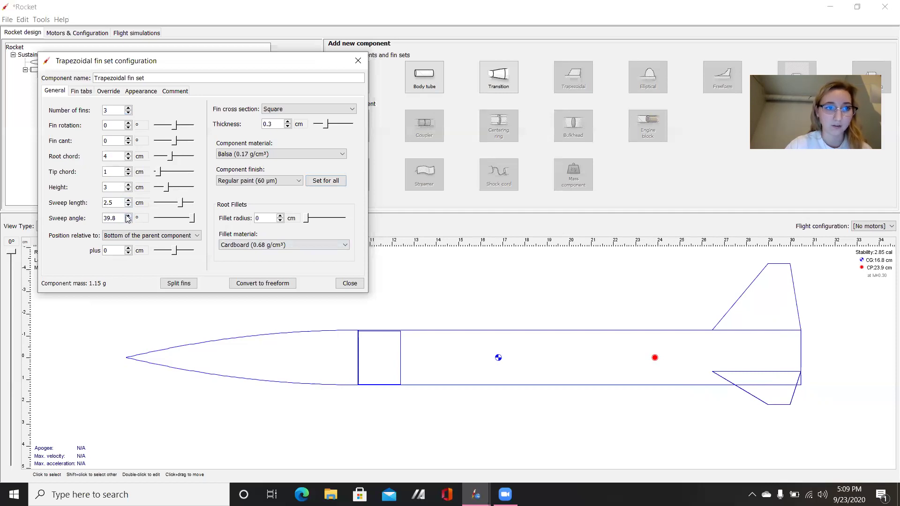
left_click_drag(128, 216, 128, 221)
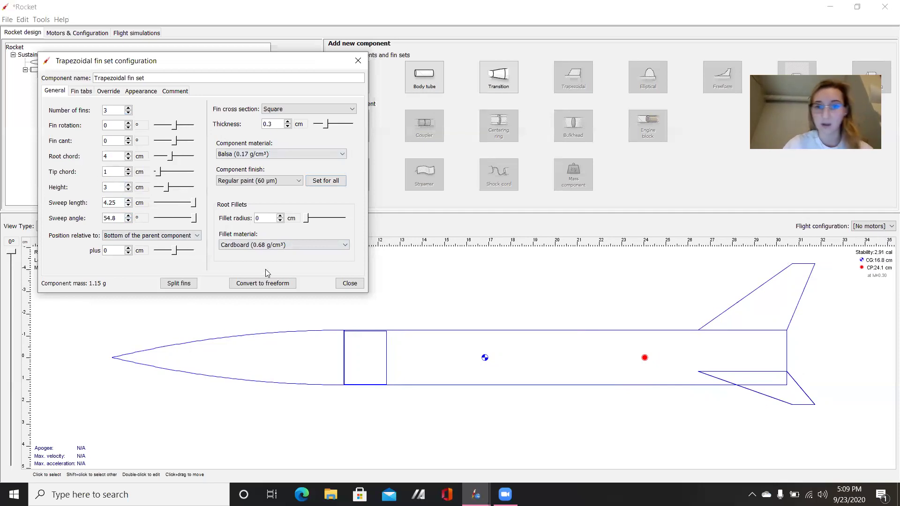
left_click(356, 285)
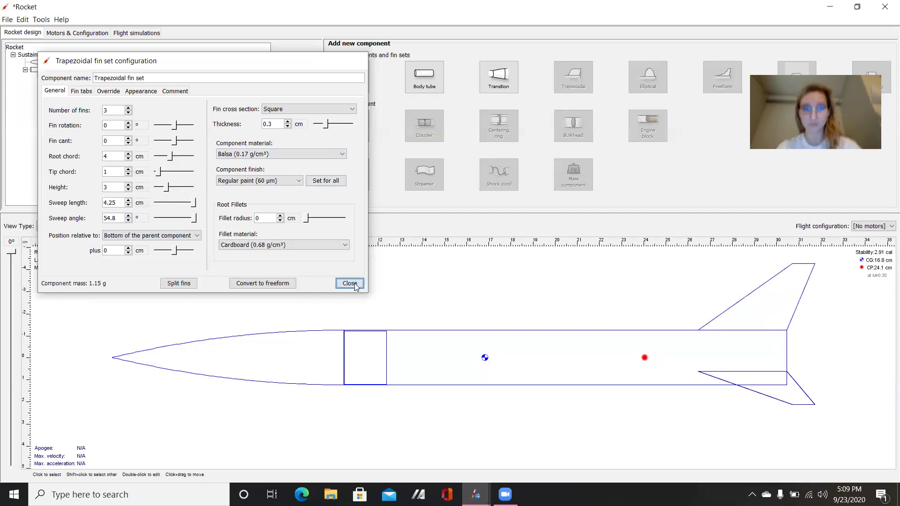
Add a launch lug to the body tube and set its outer diameter to 0.125 in
left_click(578, 350)
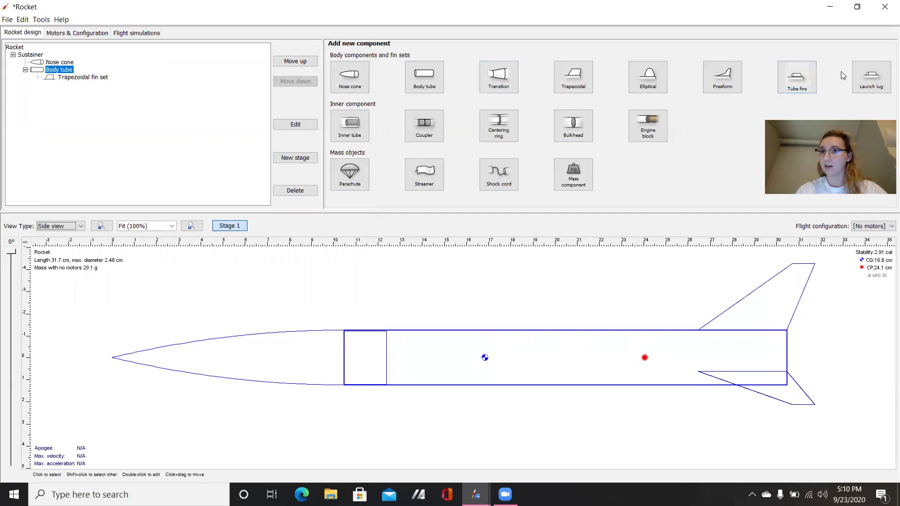
left_click(877, 85)
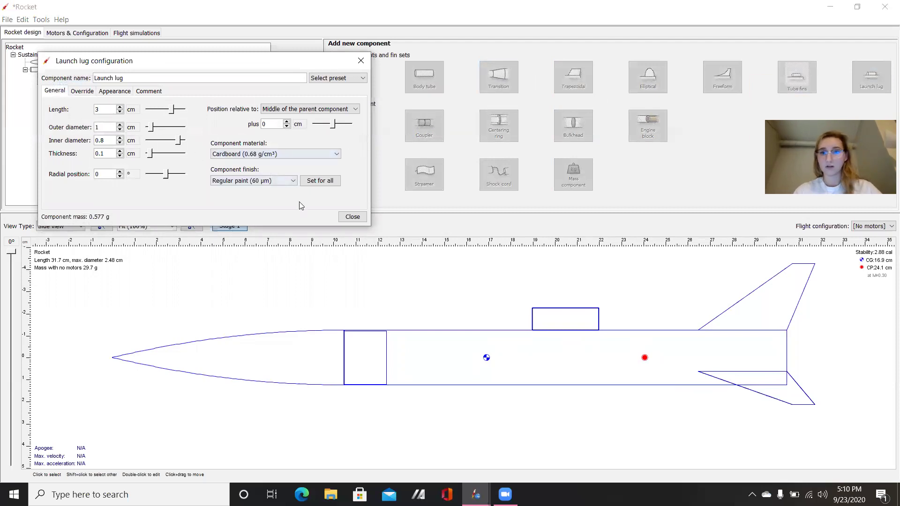
left_click(132, 127)
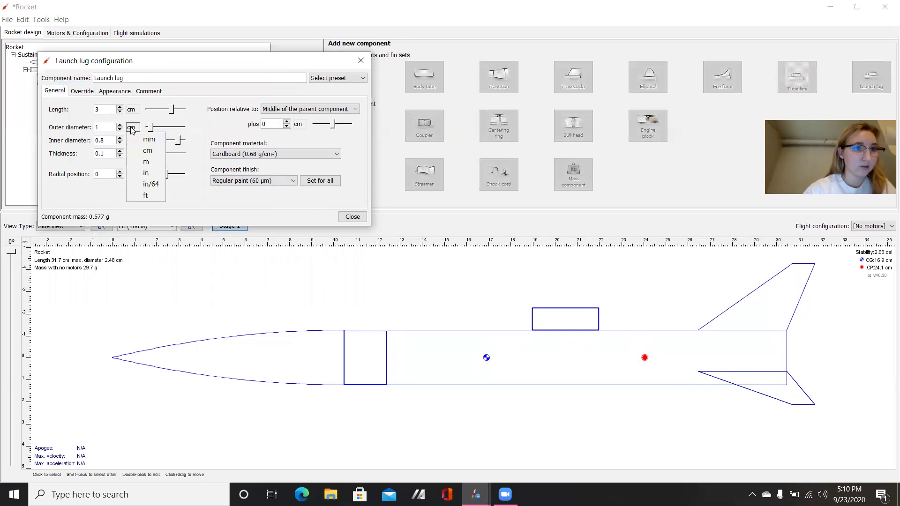
left_click(148, 178)
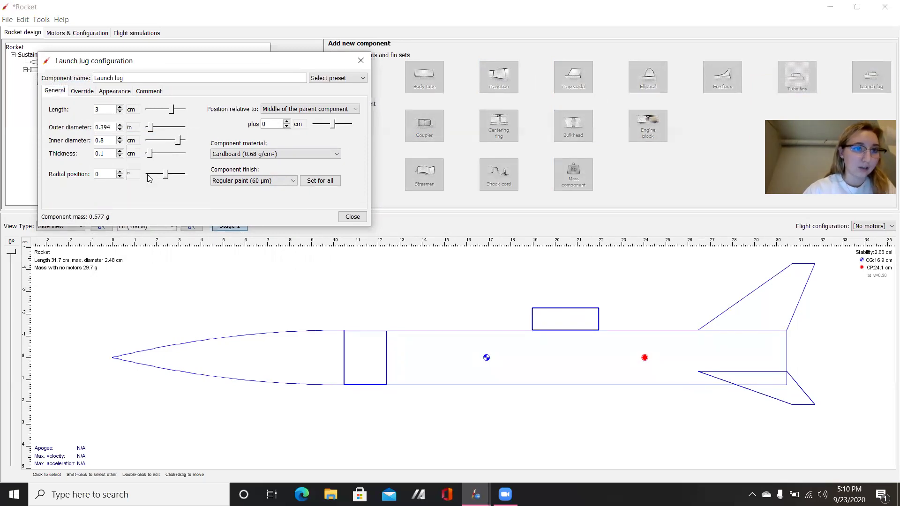
left_click(121, 125)
double_click(110, 126)
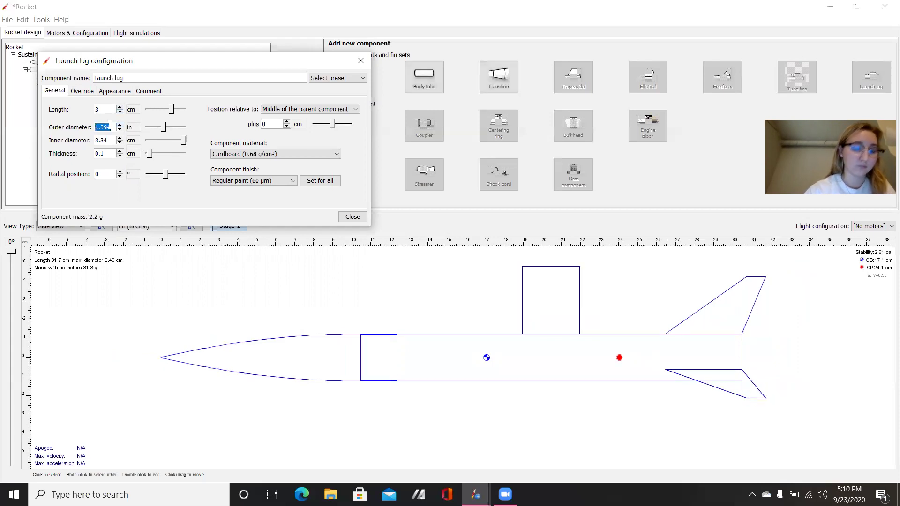
type(".125")
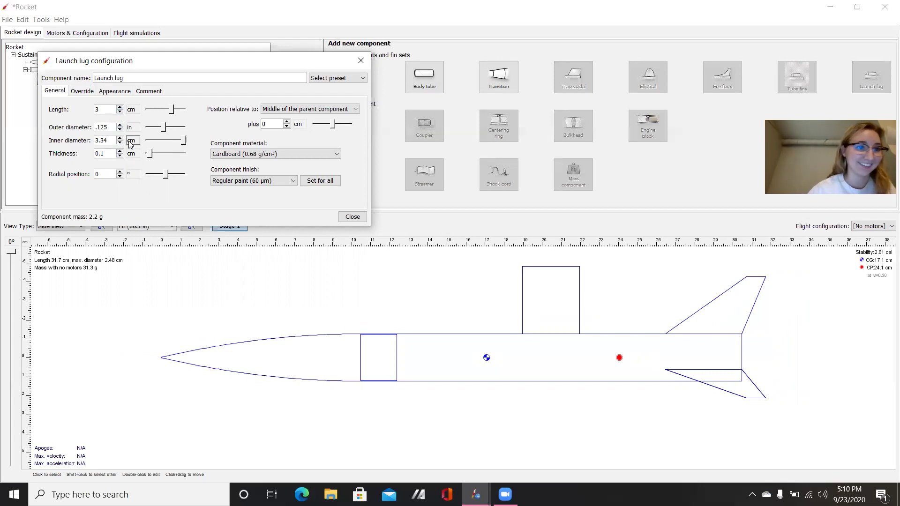
Set the launch lug's thickness to 0.159 cm with its outer diameter shown in centimetres, and close its configuration
left_click(120, 156)
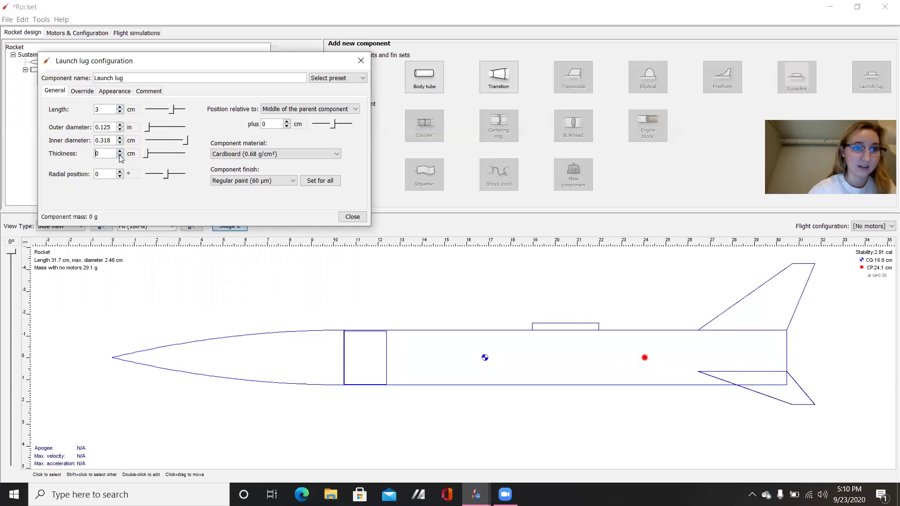
left_click(120, 152)
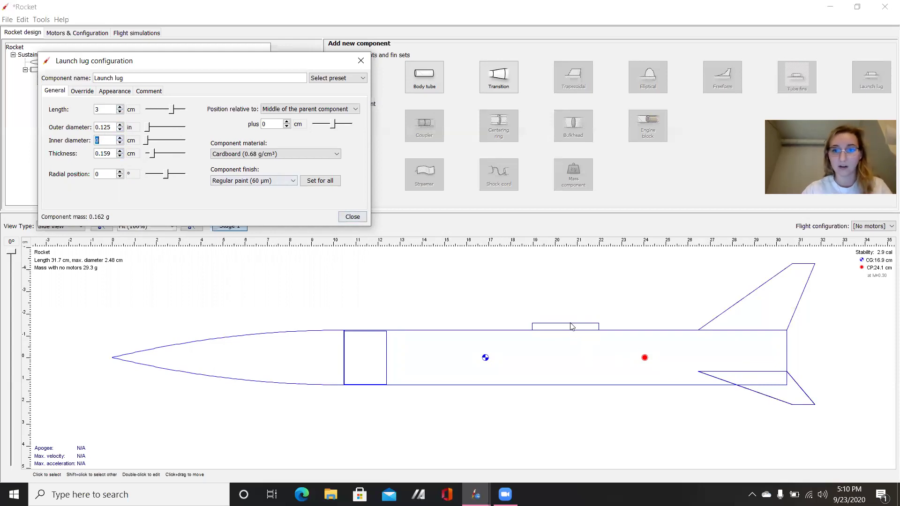
left_click(554, 328)
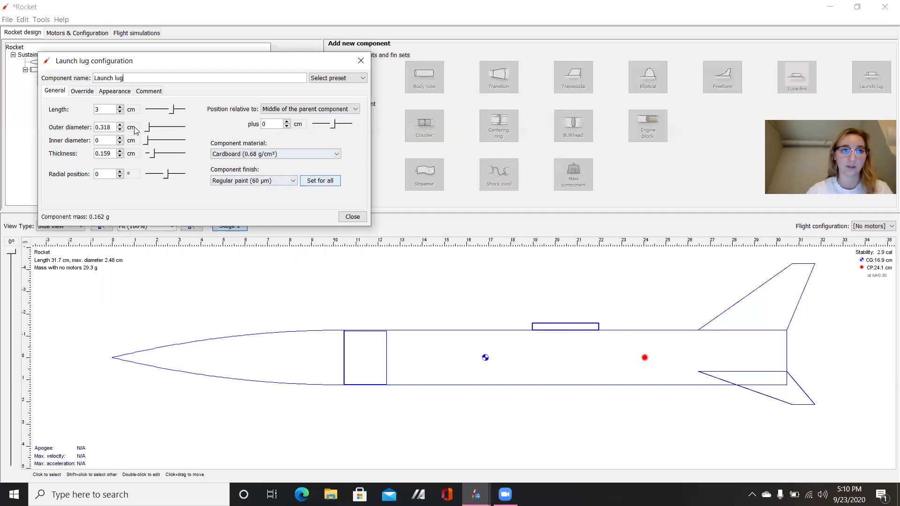
left_click(352, 217)
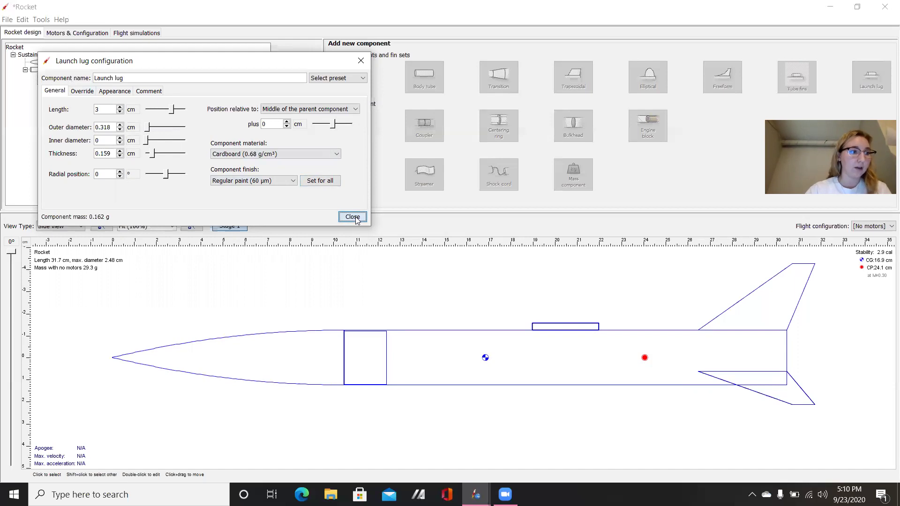
left_click(368, 286)
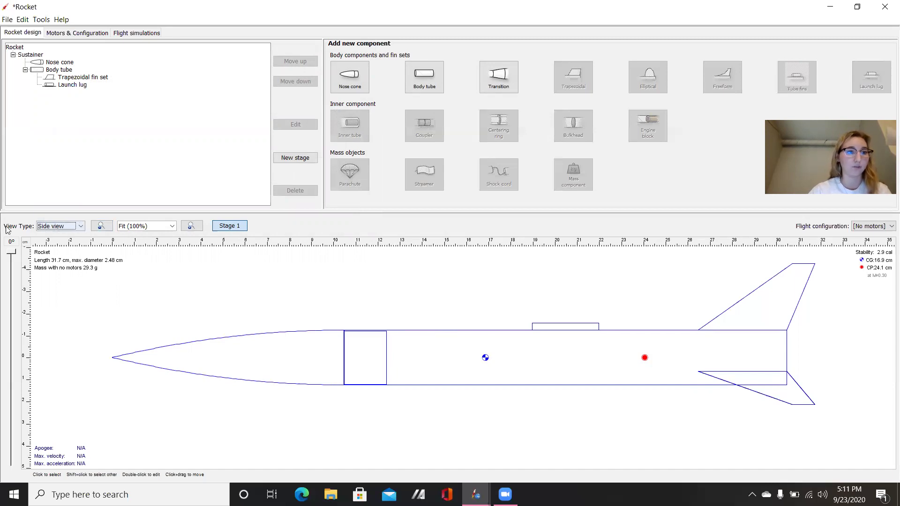
Switch to the back view and select the trapezoidal fin set to check the launch lug's alignment with the fins
left_click(83, 228)
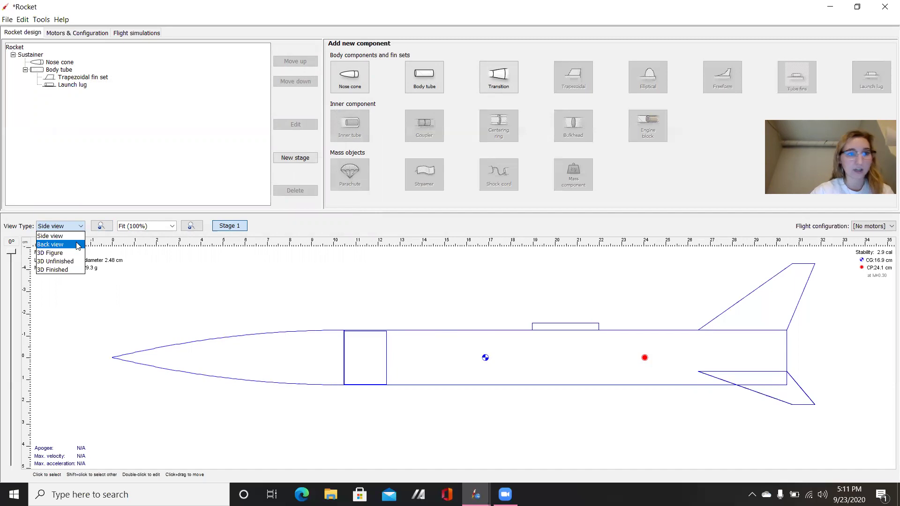
left_click(78, 244)
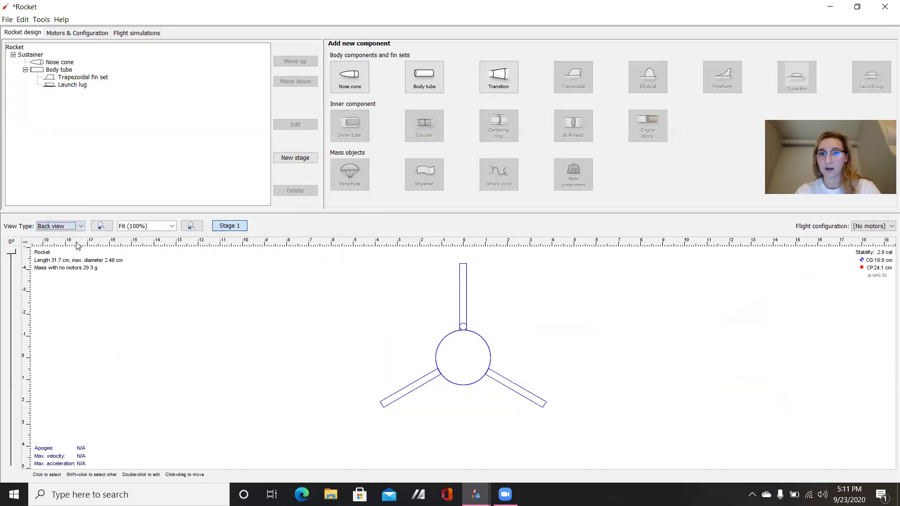
left_click(466, 314)
left_click(484, 321)
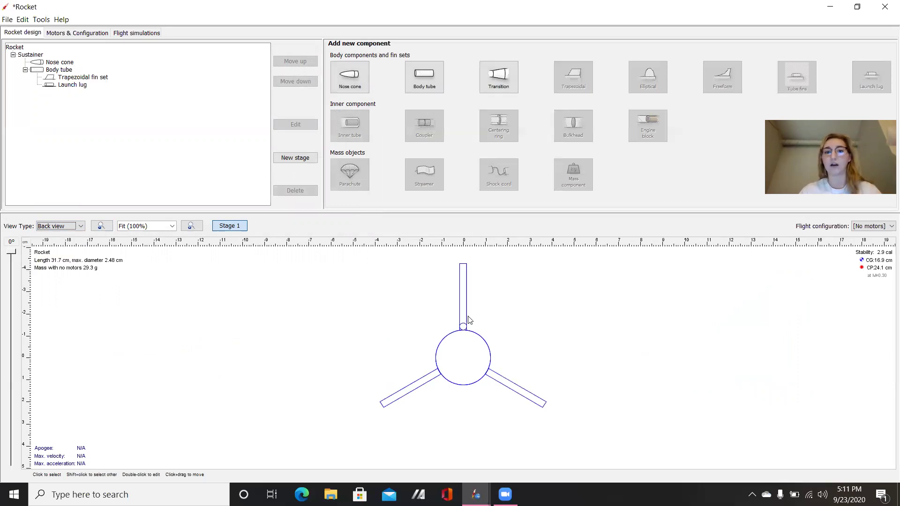
left_click(465, 330)
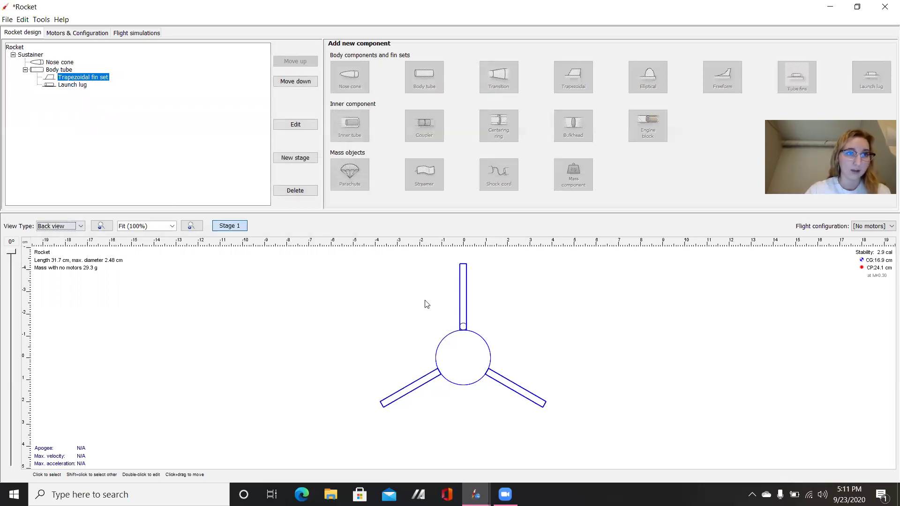
Set the launch lug's radial position to 29° so it sits clear of the fins, and close its configuration
double_click(75, 86)
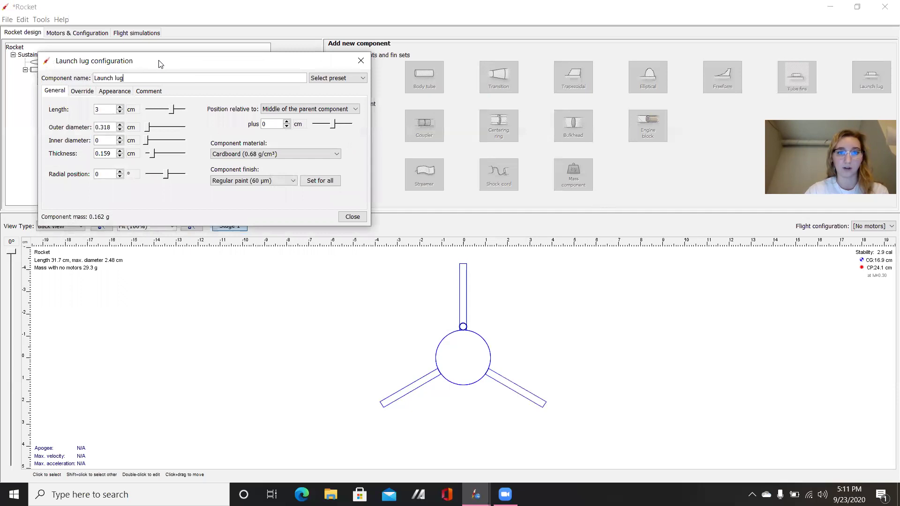
left_click_drag(161, 64, 384, 66)
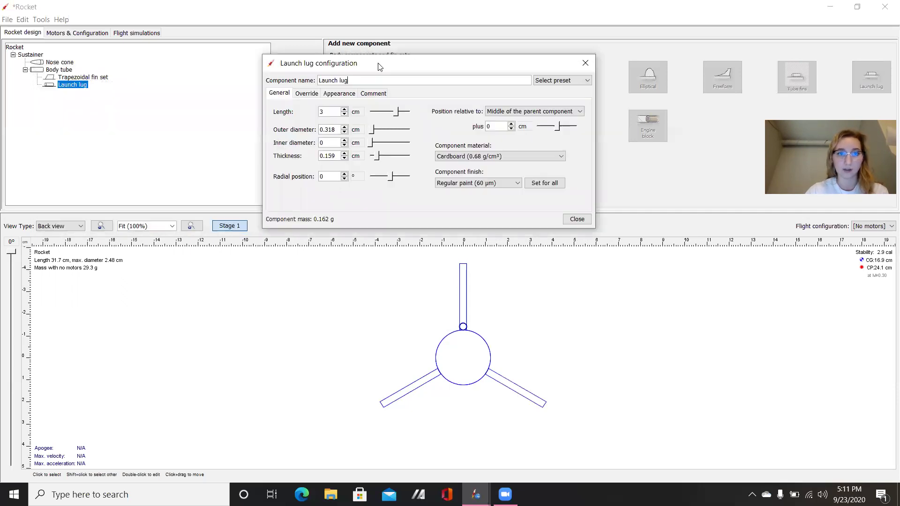
left_click(344, 174)
left_click(344, 174)
left_click(344, 174)
left_click(344, 175)
left_click(344, 175)
left_click_drag(344, 175, 344, 175)
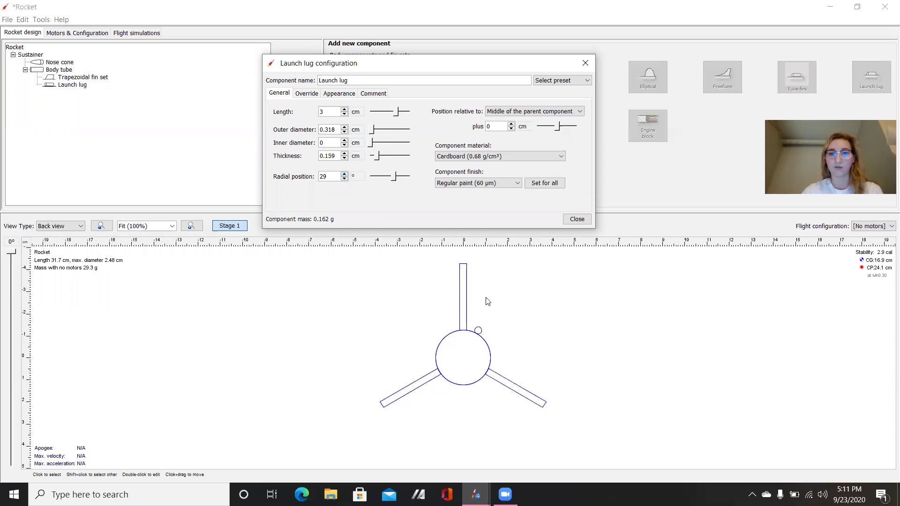
left_click(577, 220)
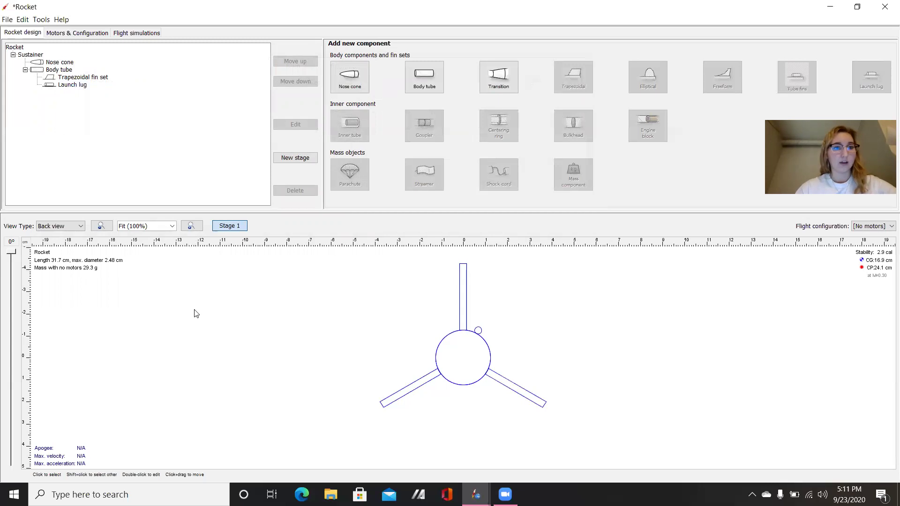
Return to the side view, add an inner tube to the body tube, and open the body tube's configuration
left_click(71, 227)
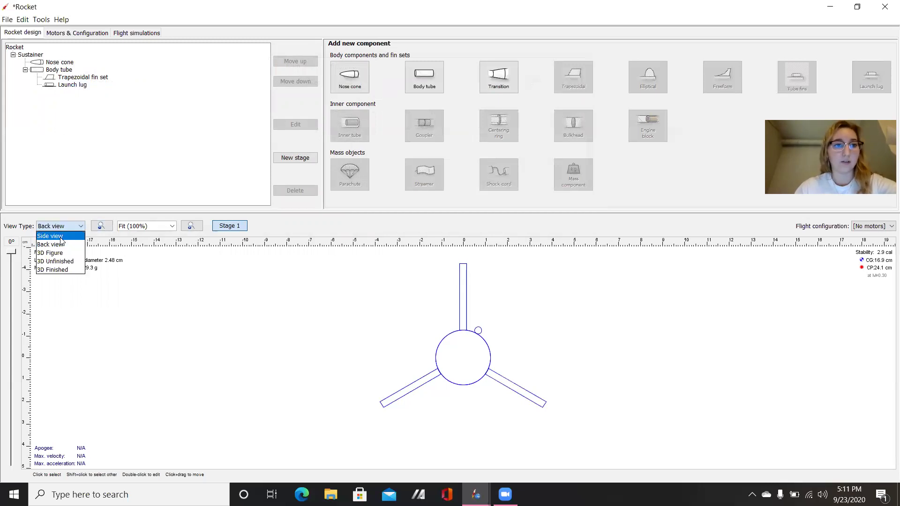
left_click(61, 237)
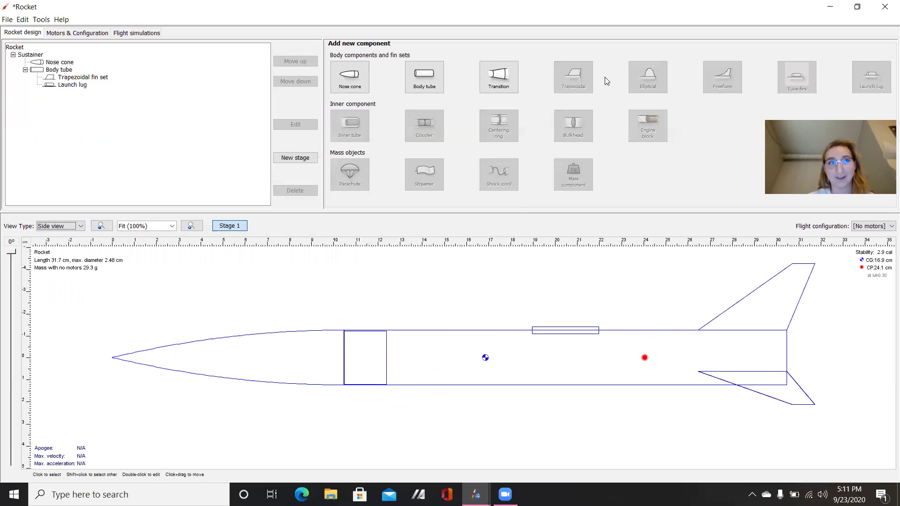
left_click(584, 336)
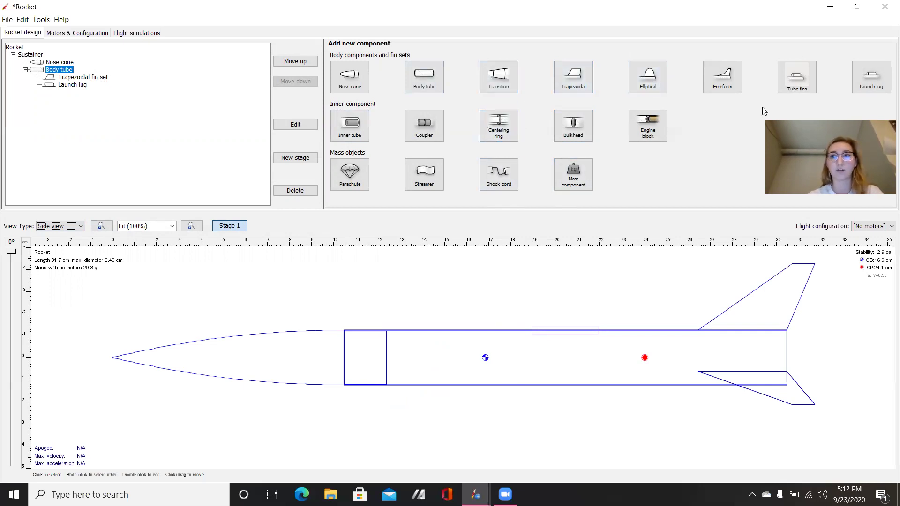
left_click(352, 133)
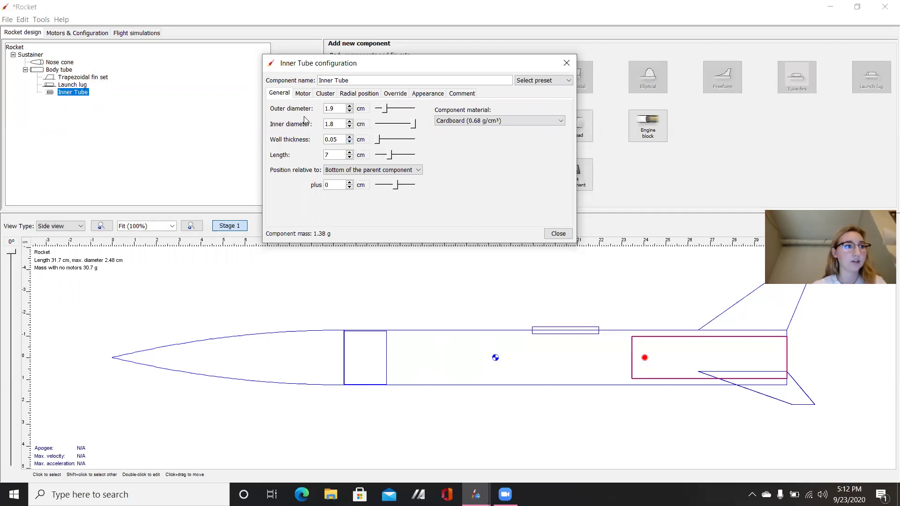
left_click(350, 122)
left_click(586, 371)
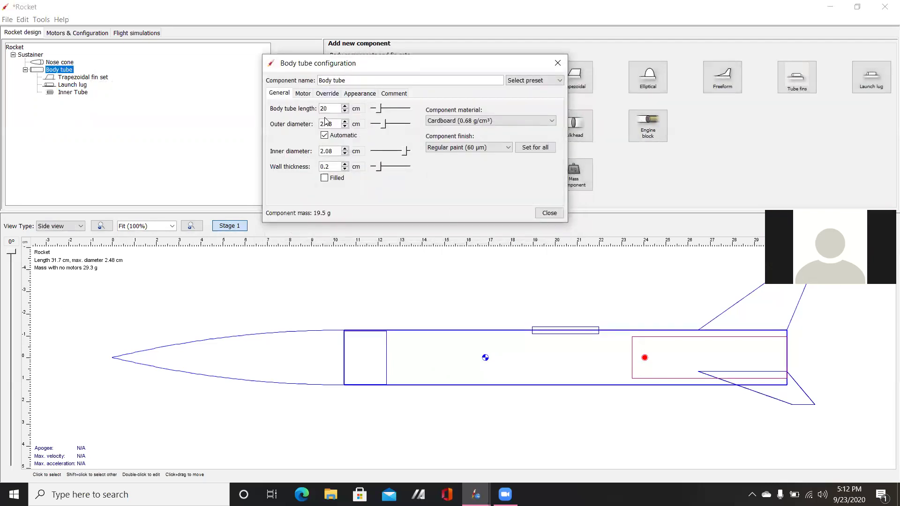
Set the body tube's outer diameter to 2.48 cm and its inner diameter to 1.48 cm
left_click(345, 121)
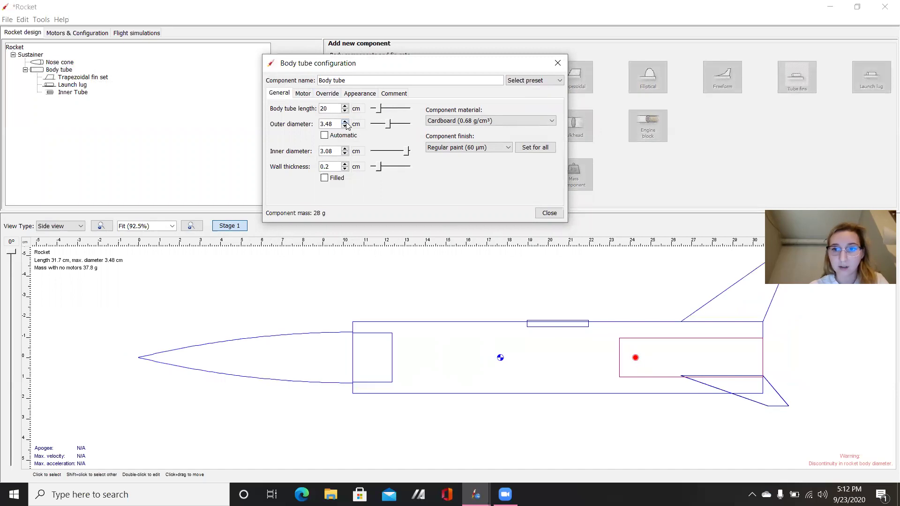
left_click(345, 126)
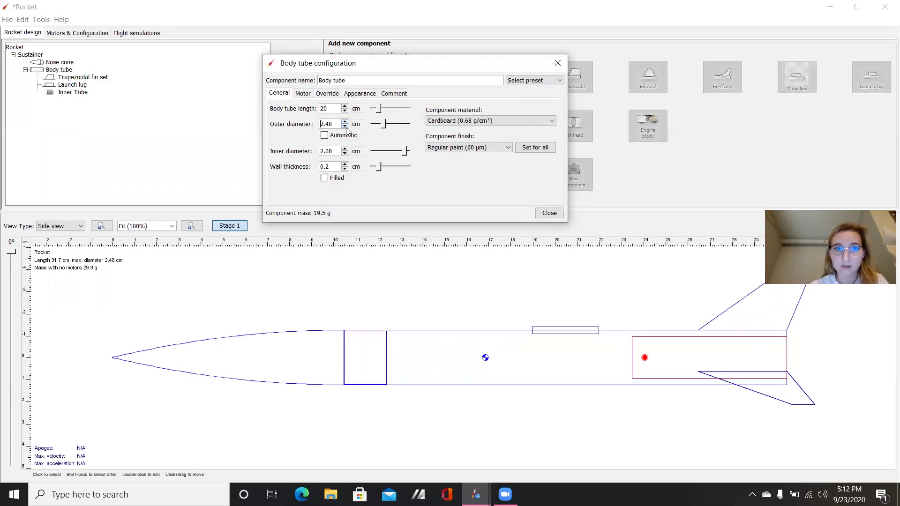
left_click(345, 154)
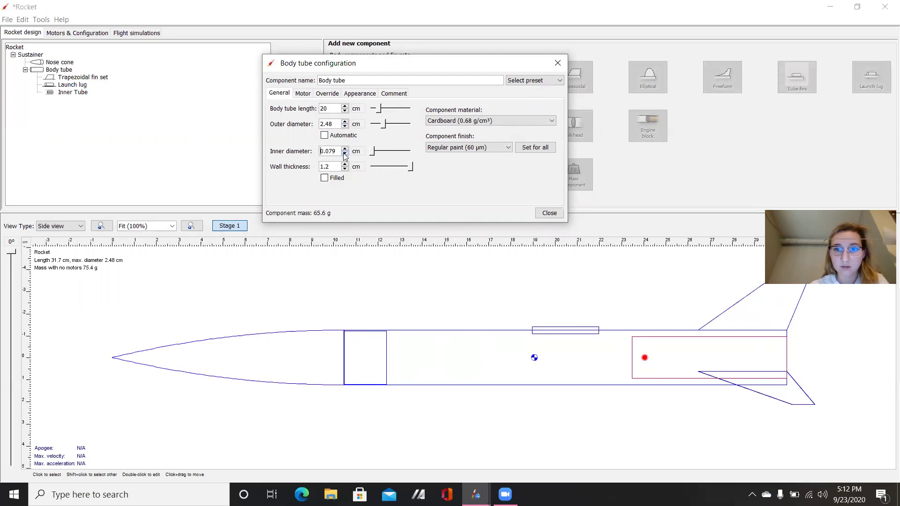
left_click(345, 149)
left_click(345, 150)
left_click(344, 154)
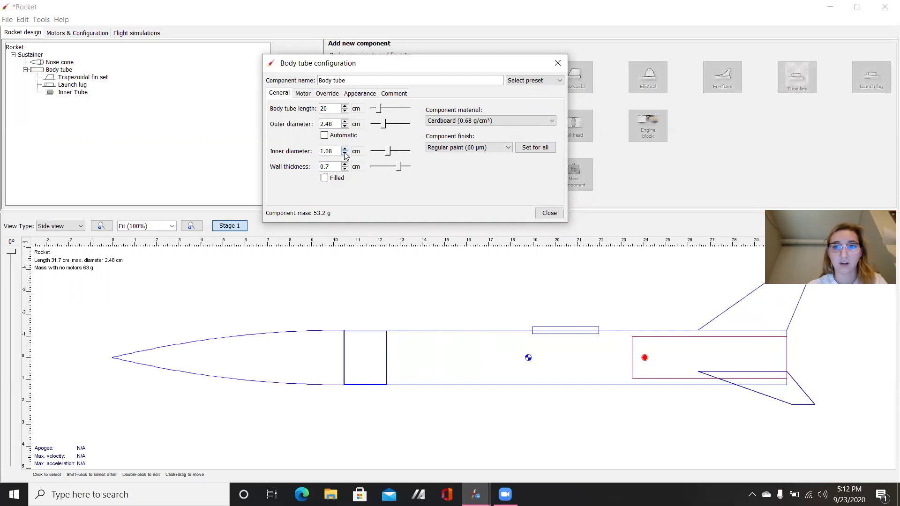
left_click(345, 149)
left_click(345, 149)
left_click(346, 153)
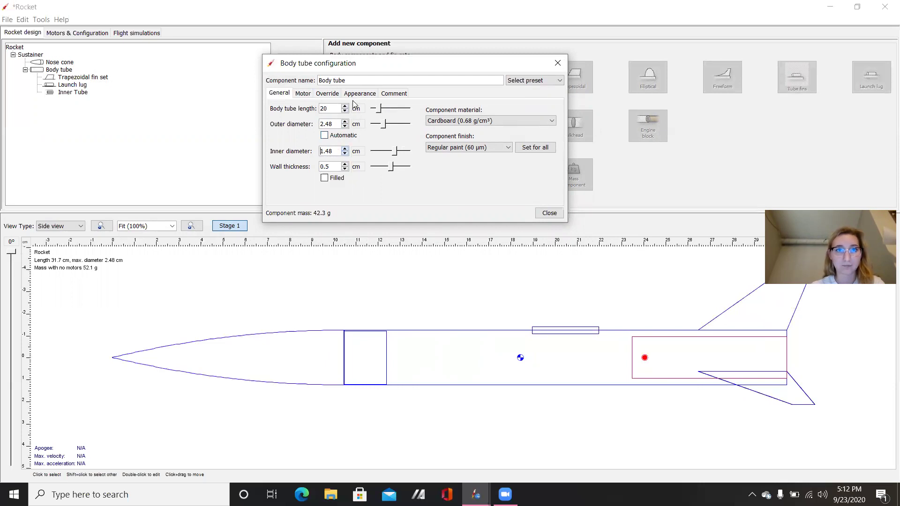
Try a body tube length of 17 cm, and return the length to 20 cm
left_click(345, 111)
left_click(345, 111)
left_click(345, 111)
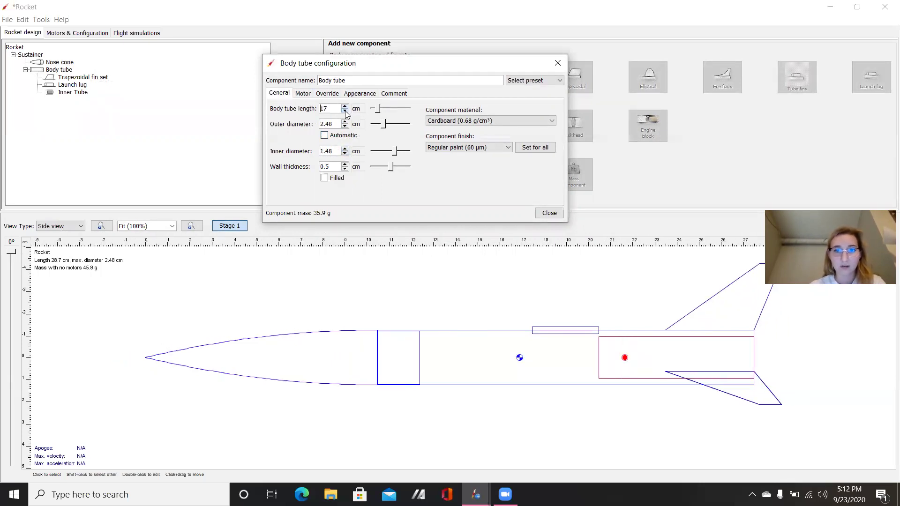
left_click(345, 106)
left_click(344, 107)
left_click(345, 106)
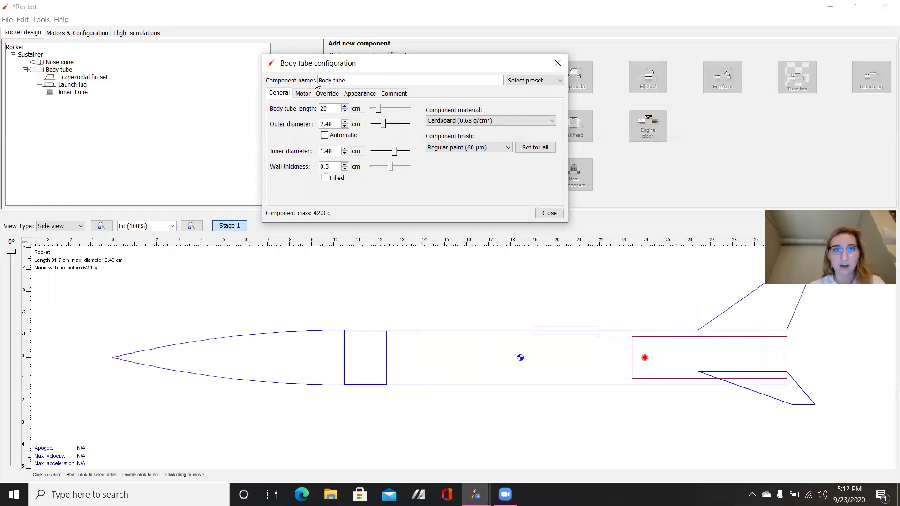
Look through the component materials available for the body tube
left_click(476, 122)
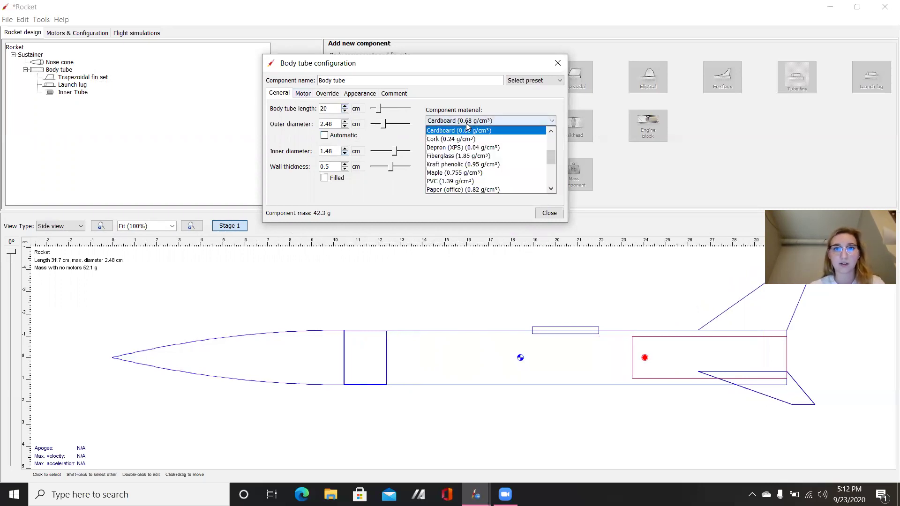
scroll(444, 189, "down", 3)
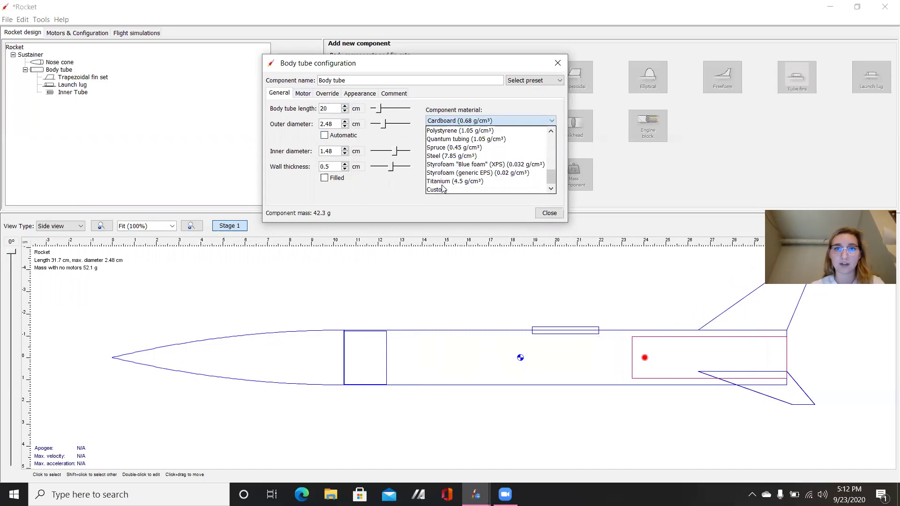
left_click(382, 194)
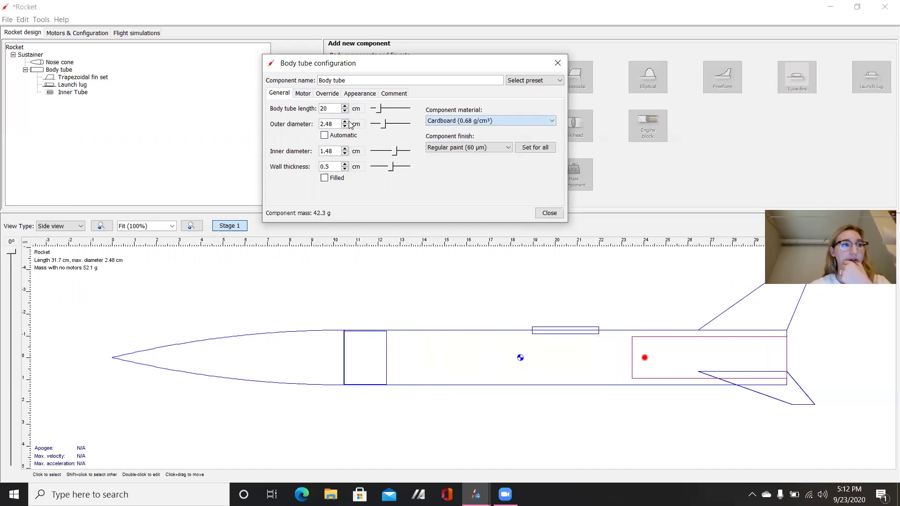
Add the Estes EST 3085 (BT-20) preset from the component database and apply it to the body tube
left_click(526, 88)
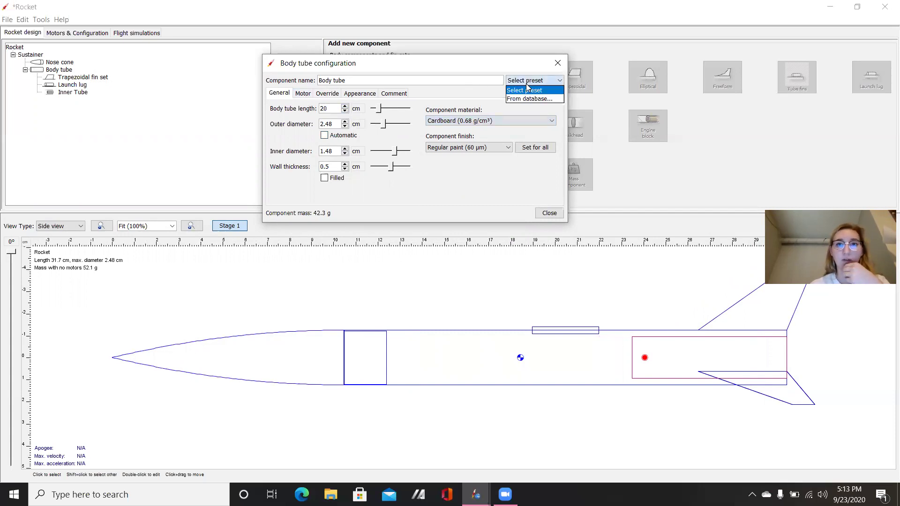
left_click(528, 96)
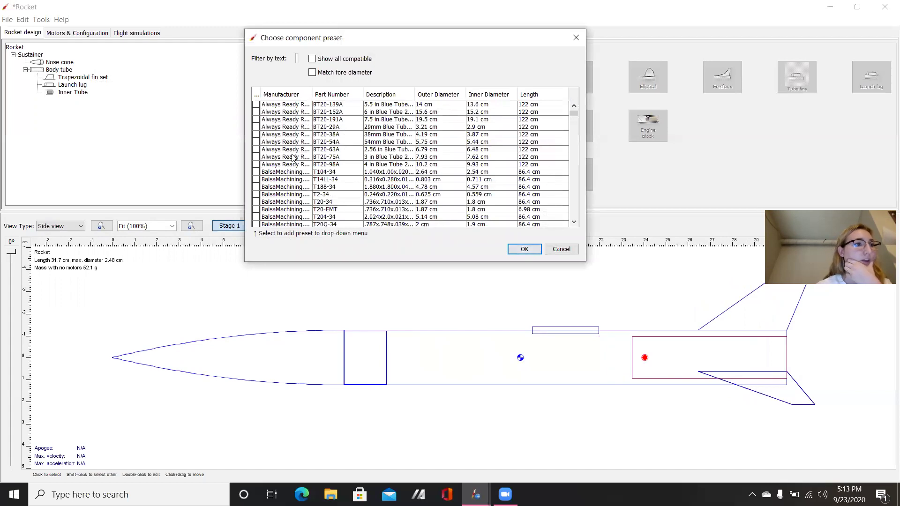
scroll(293, 158, "down", 5)
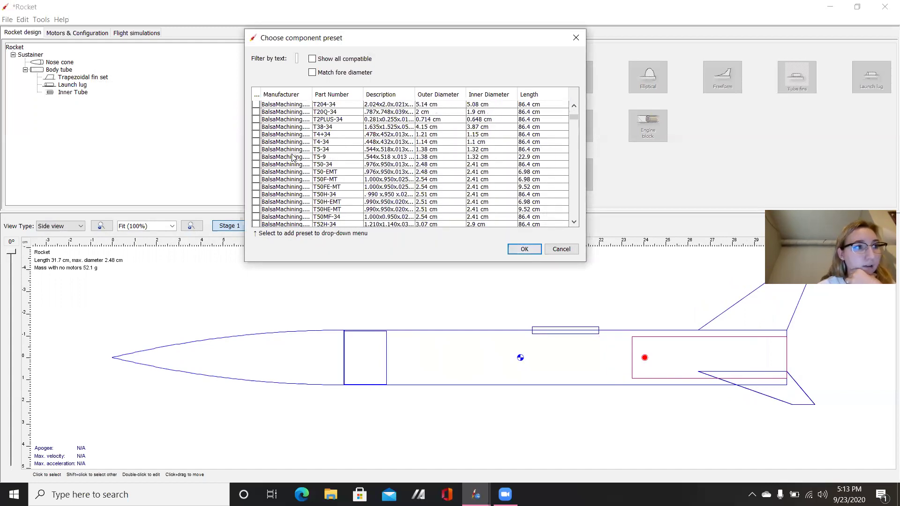
scroll(293, 158, "down", 5)
left_click(294, 164)
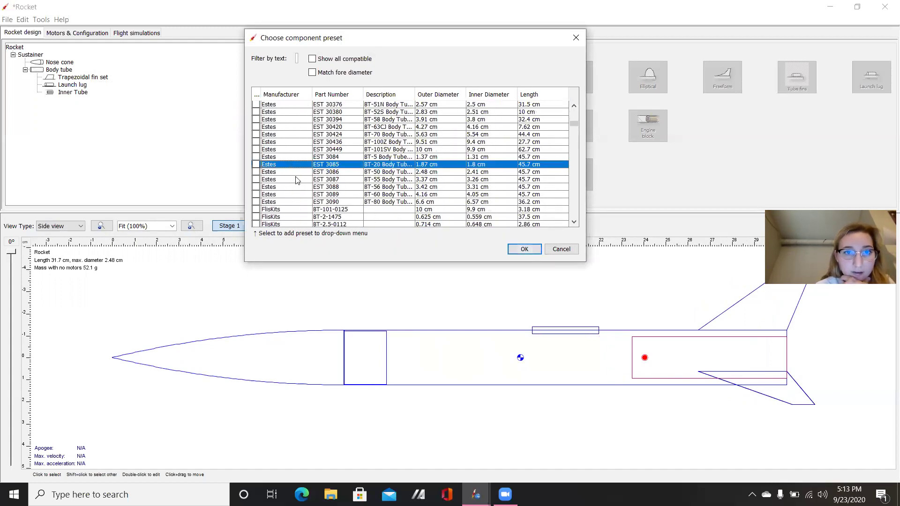
left_click(256, 164)
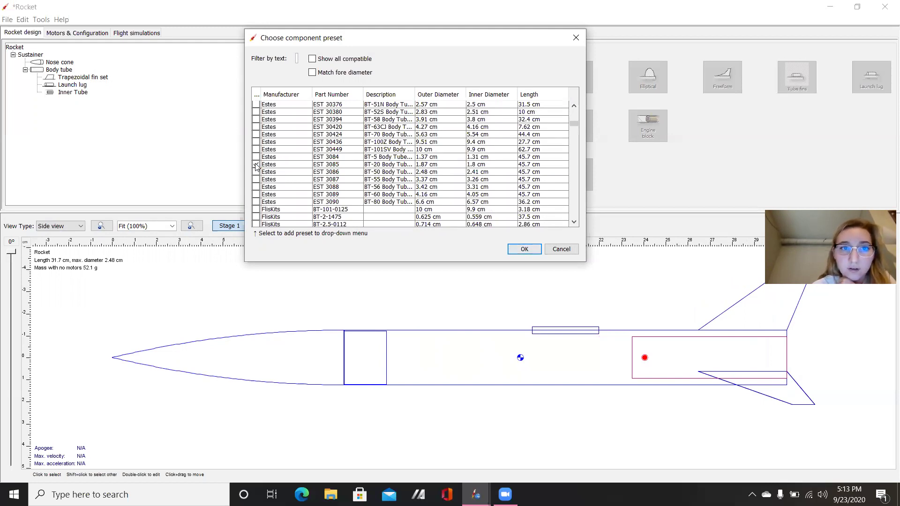
left_click(524, 250)
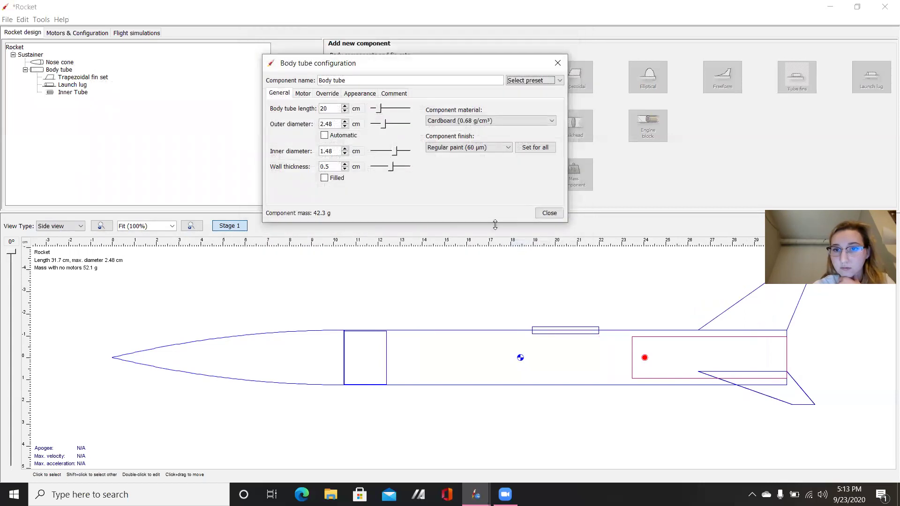
left_click(531, 80)
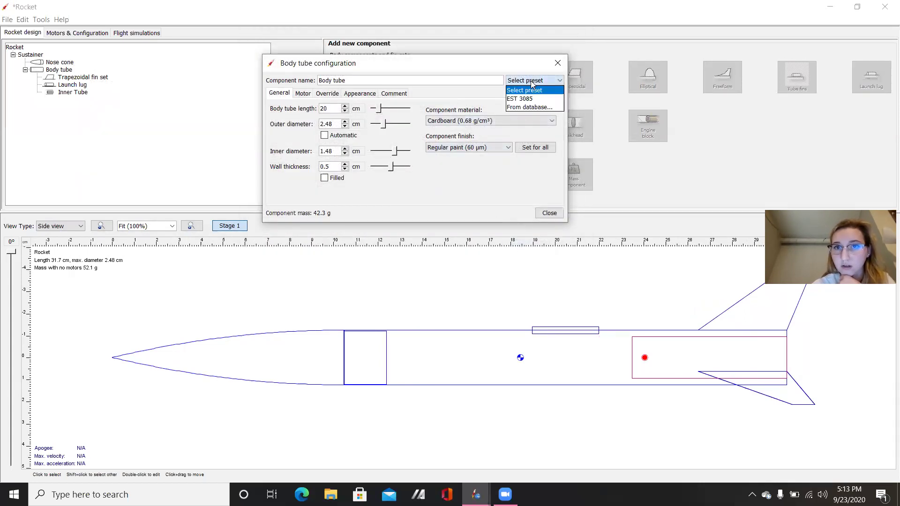
left_click(532, 99)
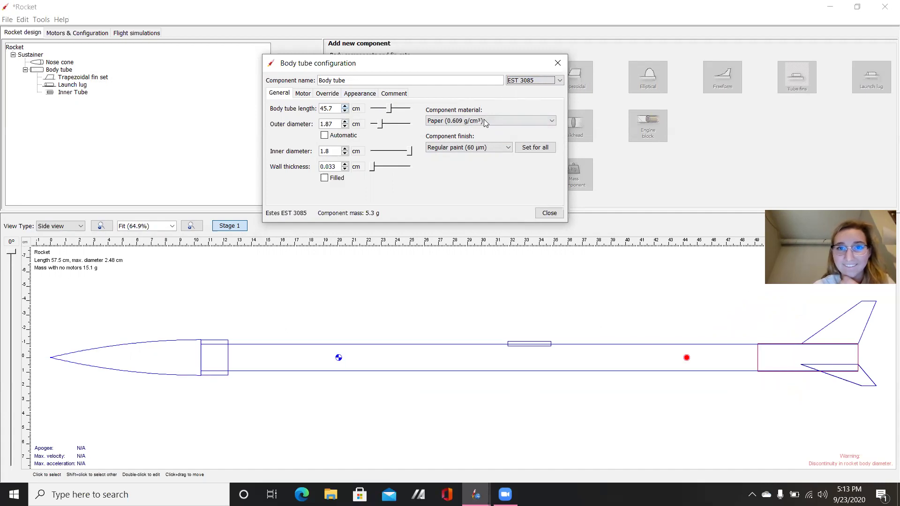
Set the body tube's outer diameter to 2.87 cm and close its configuration
left_click(560, 81)
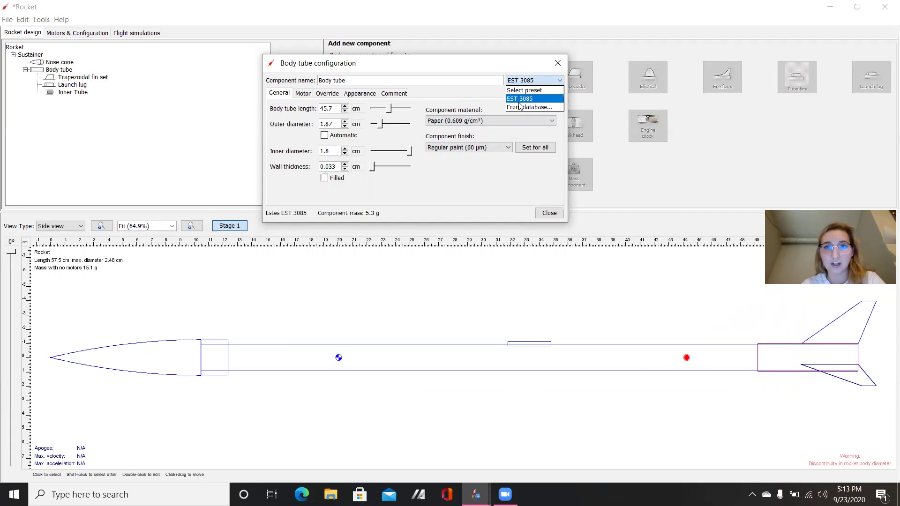
left_click(345, 112)
left_click(345, 122)
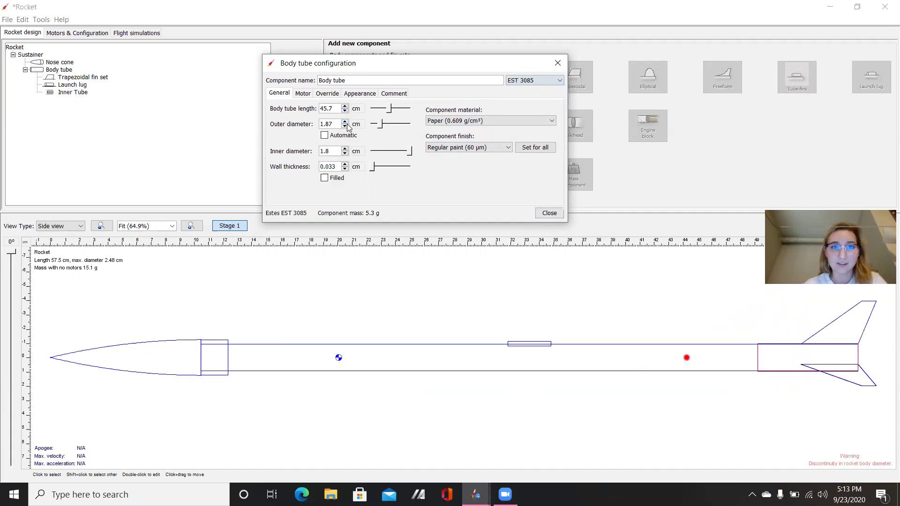
left_click(345, 121)
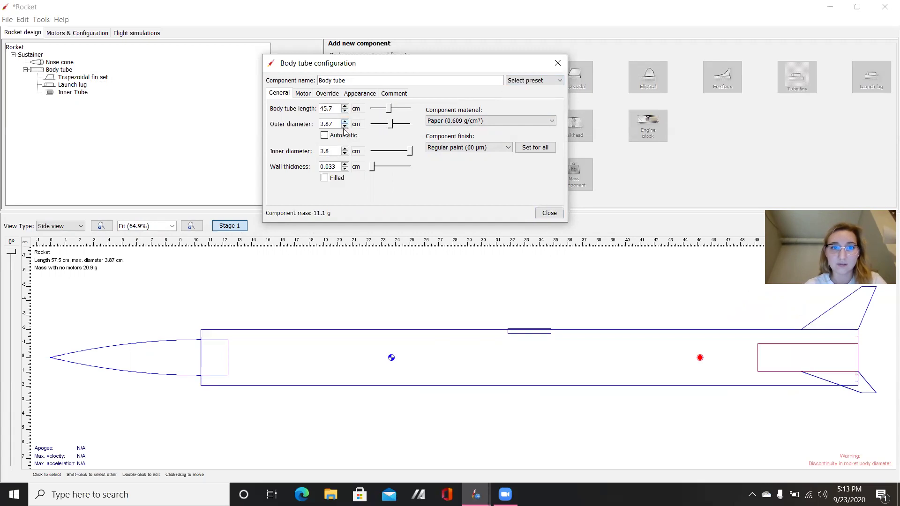
left_click(344, 127)
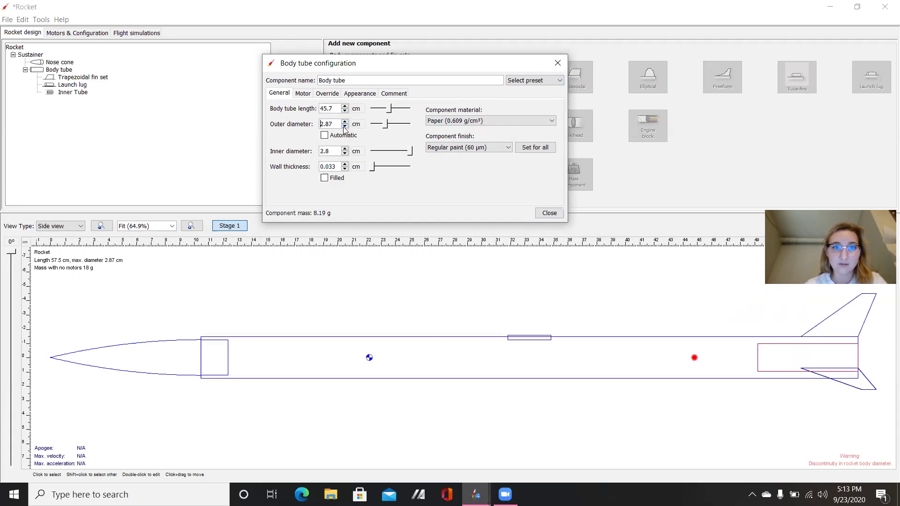
left_click(344, 126)
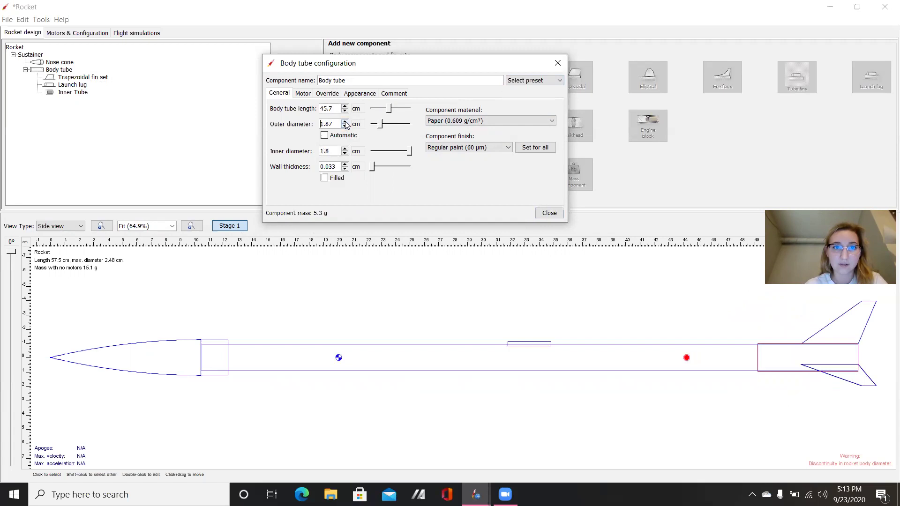
left_click(345, 122)
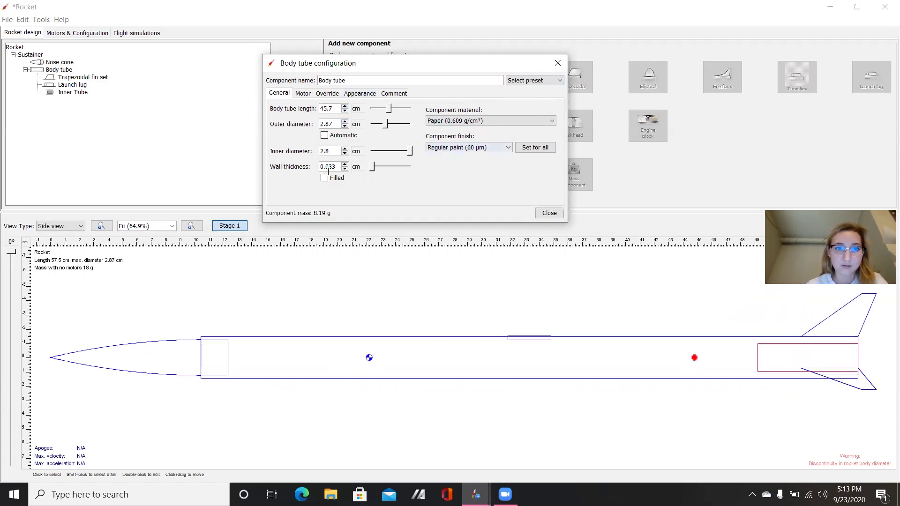
left_click(562, 68)
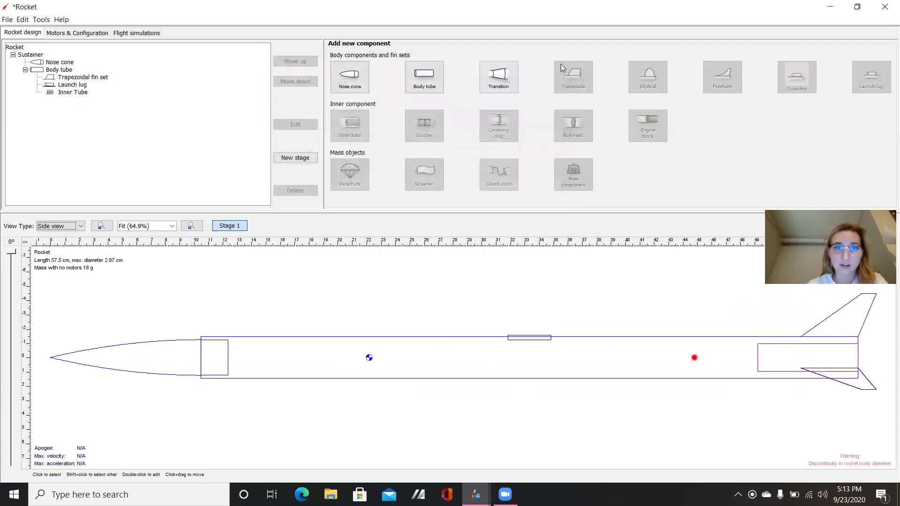
Delete the inner tube and add a new one to the body tube with an outer diameter of 1.9 cm
left_click(60, 94)
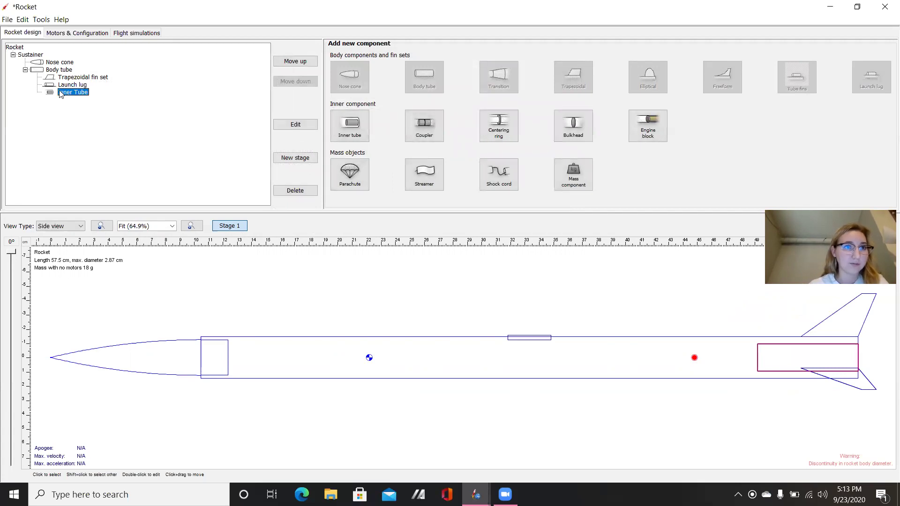
left_click(301, 193)
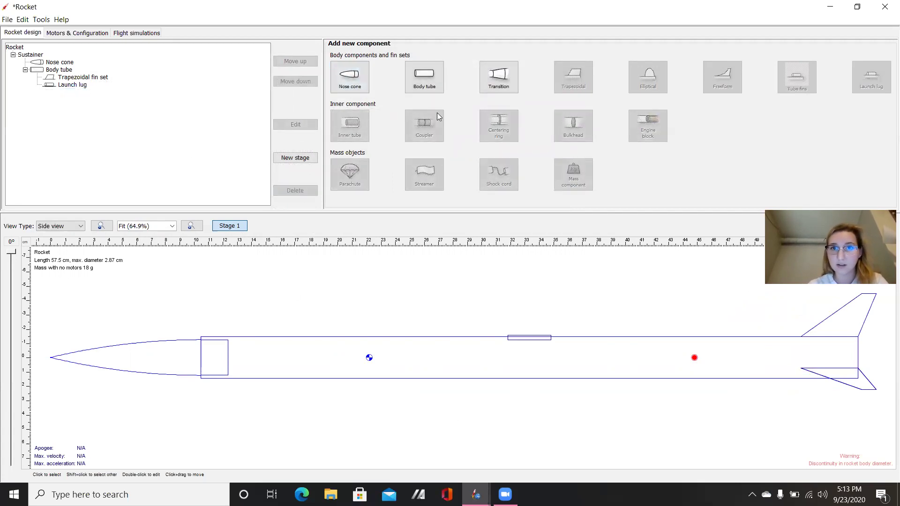
left_click(397, 347)
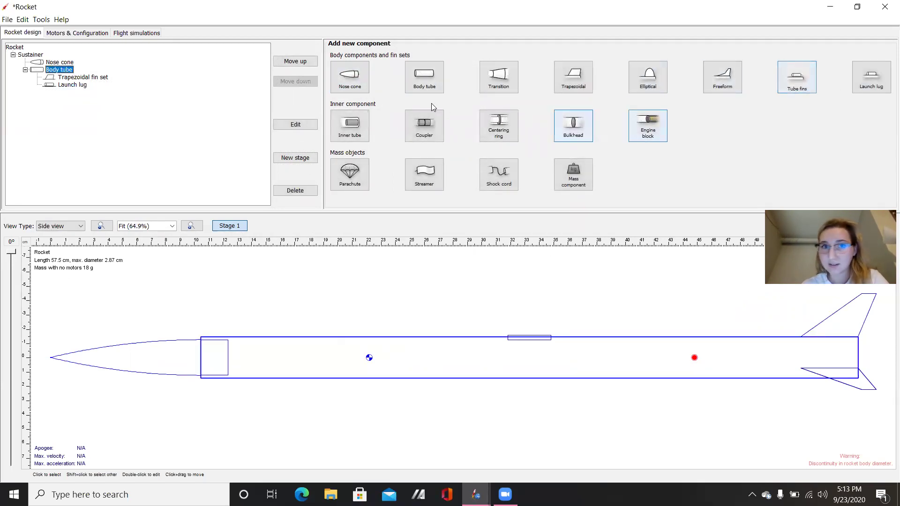
left_click(352, 127)
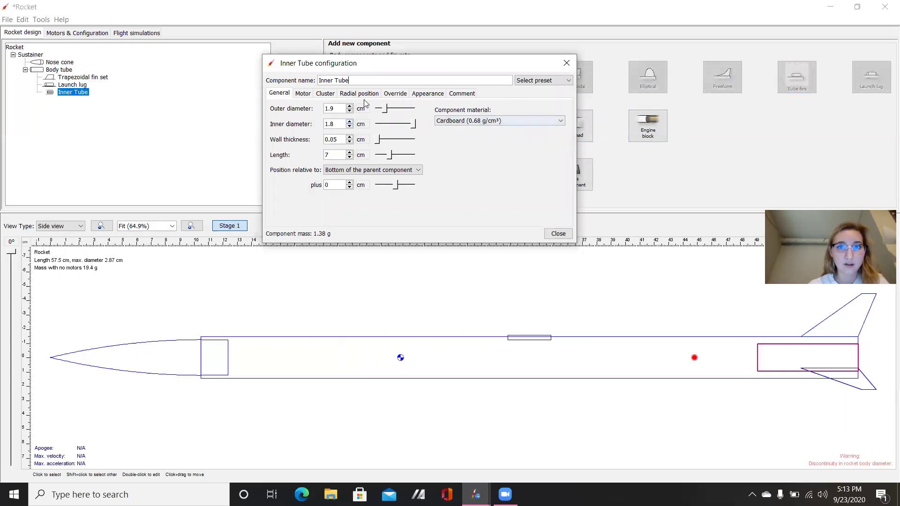
left_click(349, 111)
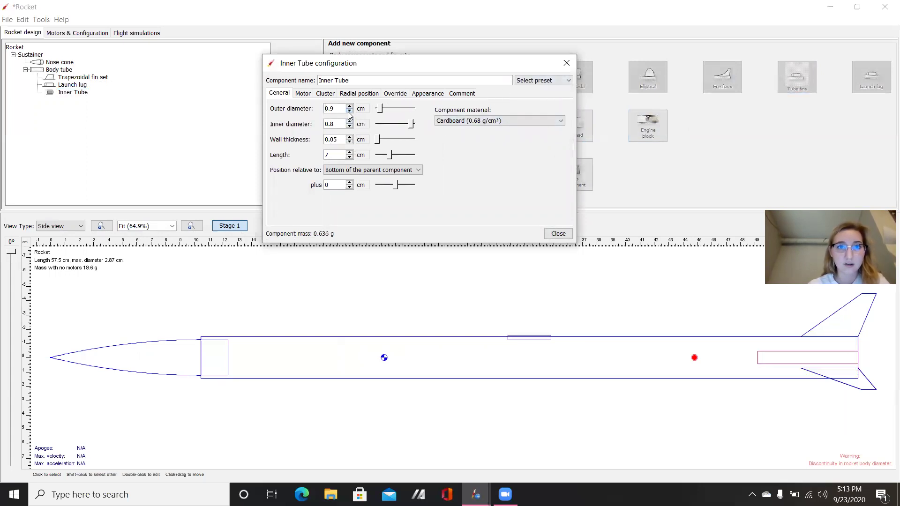
left_click(349, 107)
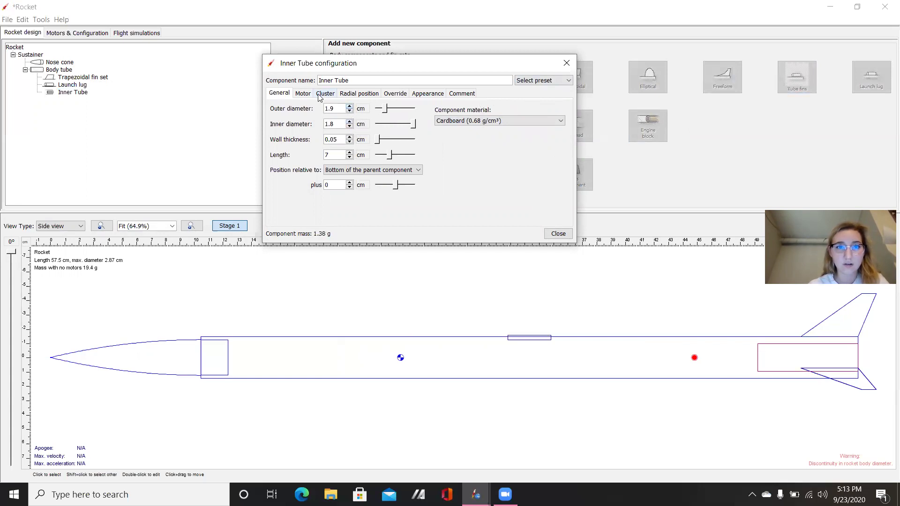
Shorten the body tube to a length of 29.7 cm
left_click(246, 347)
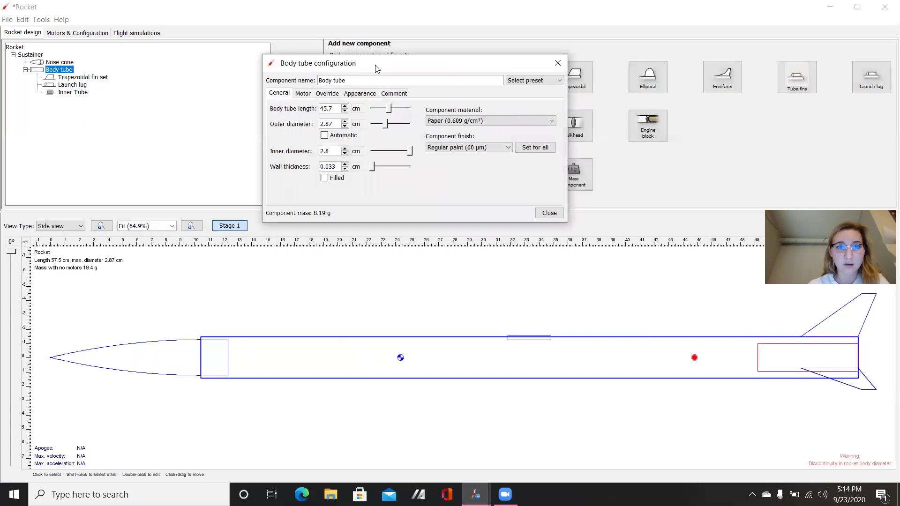
left_click(344, 111)
left_click(344, 111)
left_click(344, 111)
left_click(345, 111)
left_click(344, 111)
left_click(345, 111)
left_click(344, 111)
left_click(345, 112)
left_click(345, 111)
left_click(345, 111)
left_click(344, 111)
left_click(344, 111)
left_click(345, 111)
left_click(344, 111)
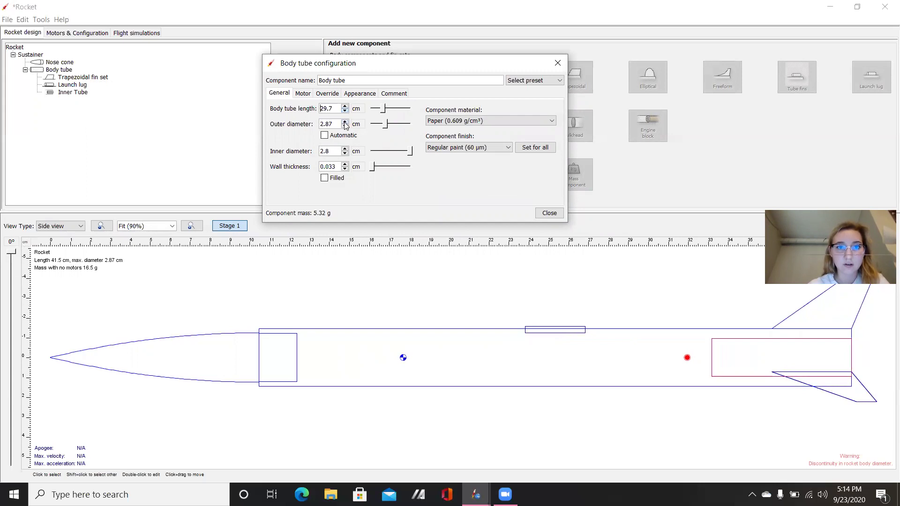
Try a body tube outer diameter of 1.87 cm, return it to 2.87 cm and close the configuration
left_click(345, 127)
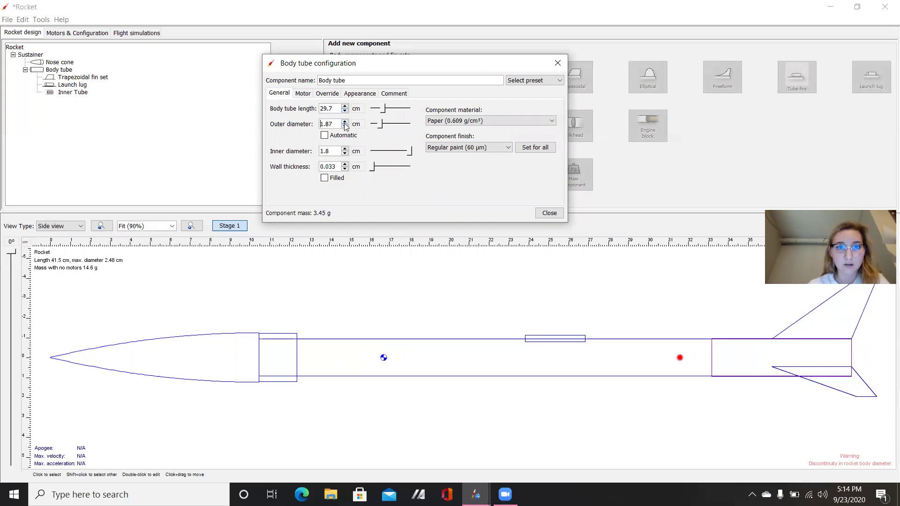
left_click(345, 121)
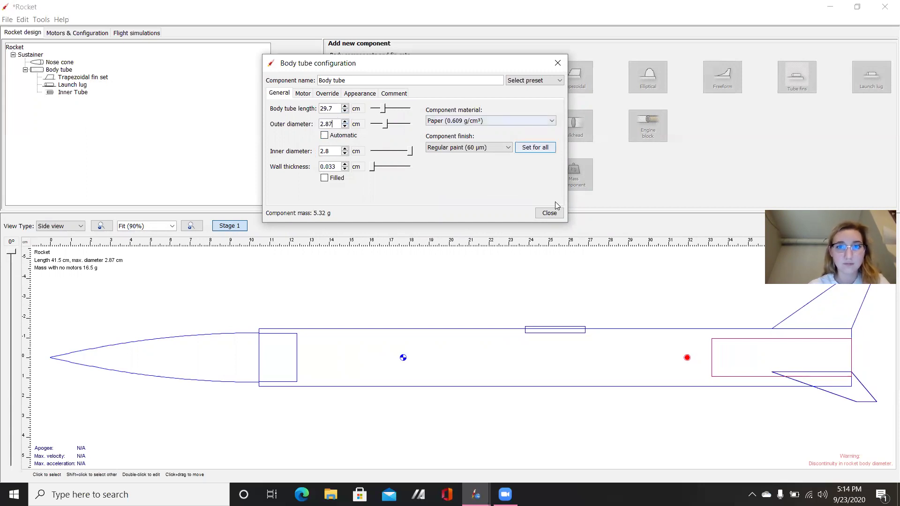
left_click(548, 214)
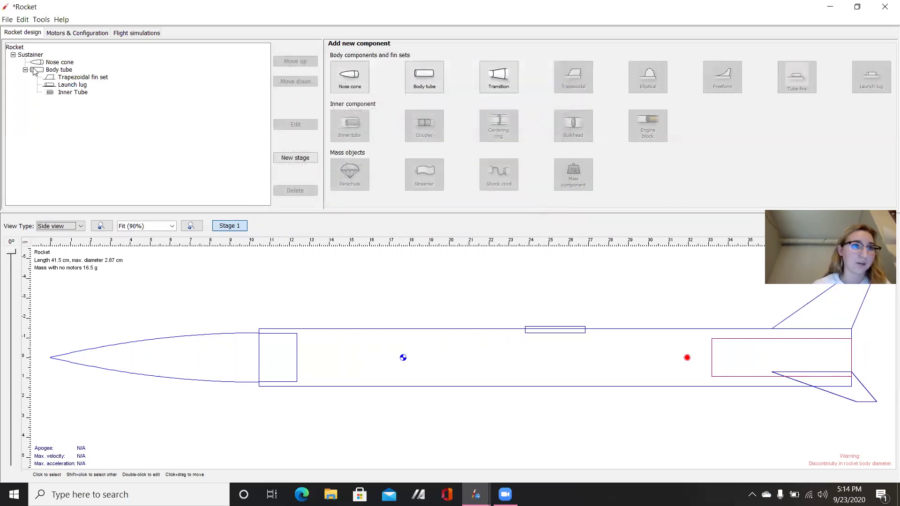
Check the nose cone's base diameter and set the body tube's outer diameter to 2.48 cm to match it
double_click(56, 62)
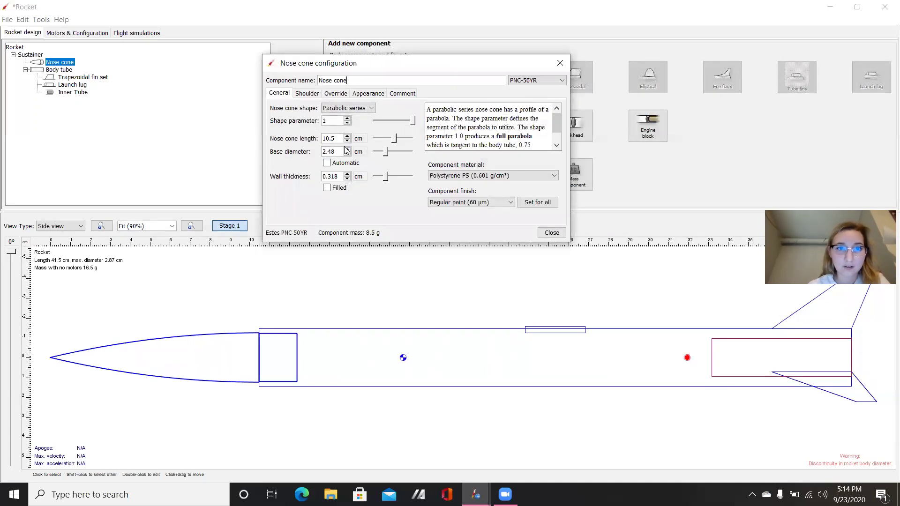
left_click(552, 233)
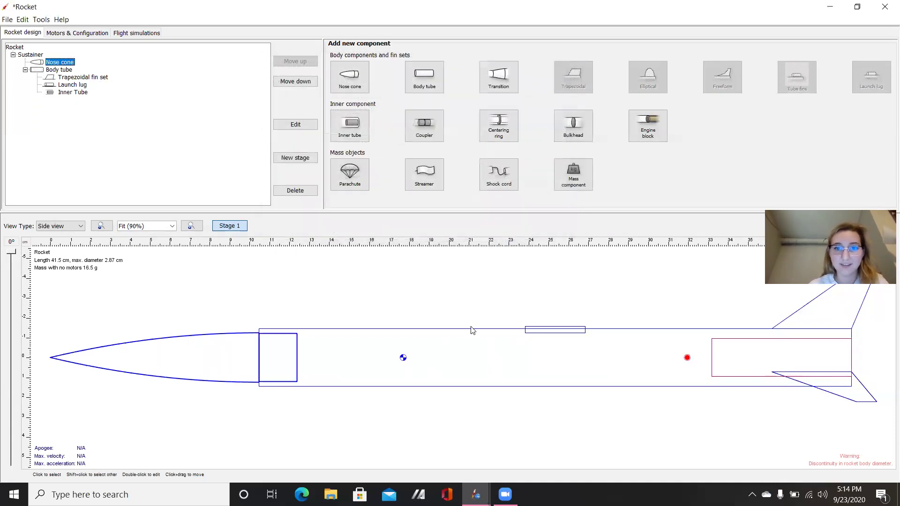
double_click(467, 342)
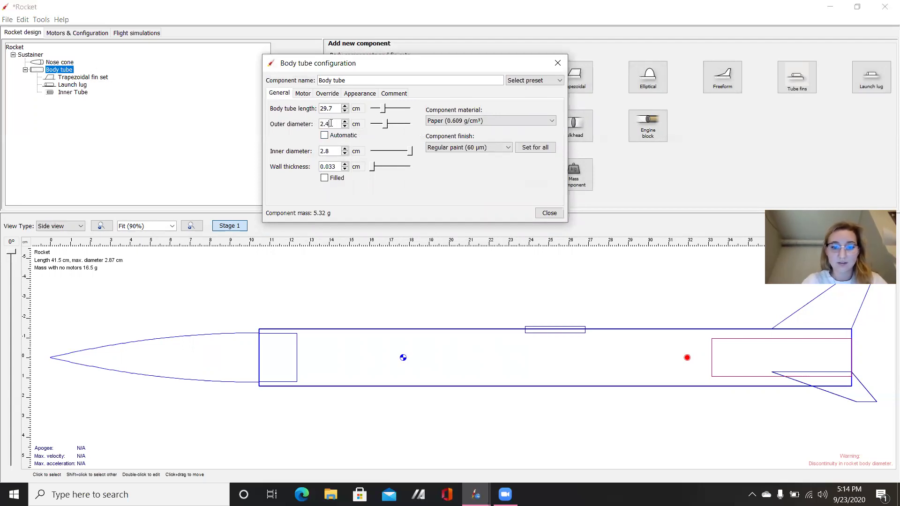
key("Return")
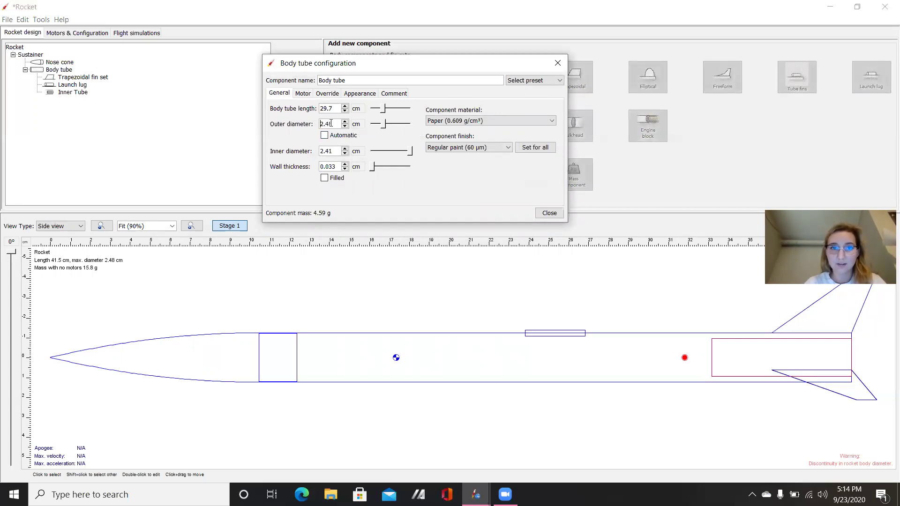
left_click(550, 213)
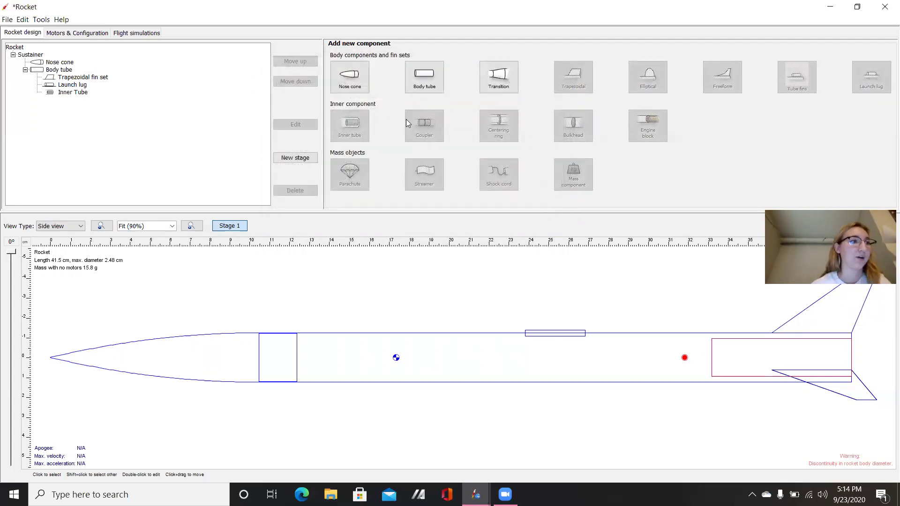
Make the inner tube a motor mount with a motor overhang of 1 cm
left_click(59, 93)
double_click(59, 92)
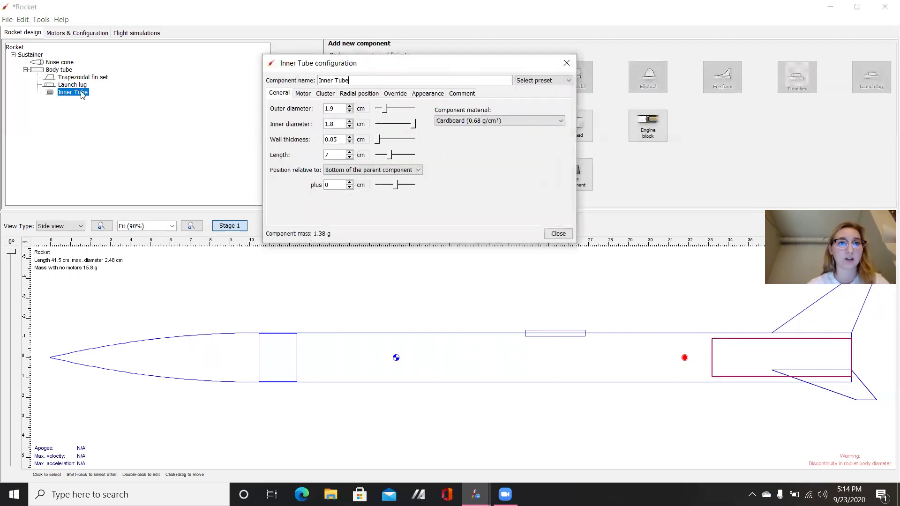
left_click(303, 94)
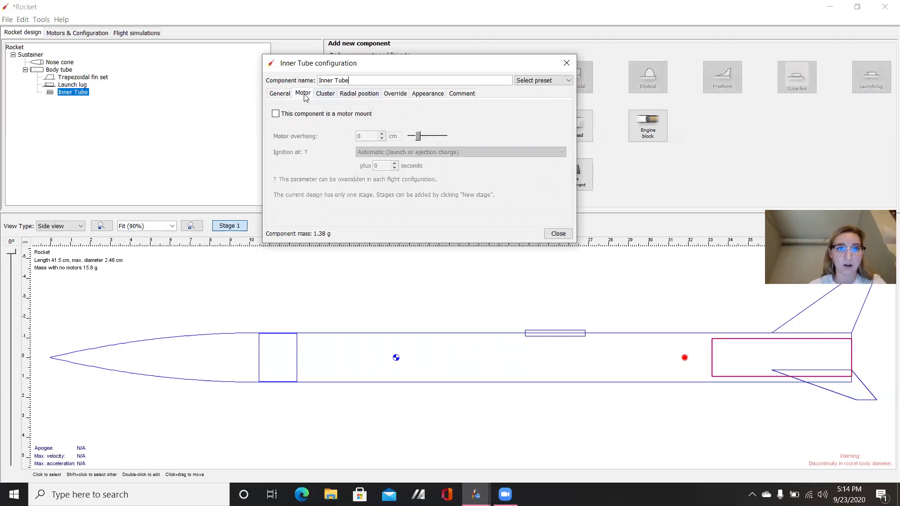
left_click(273, 117)
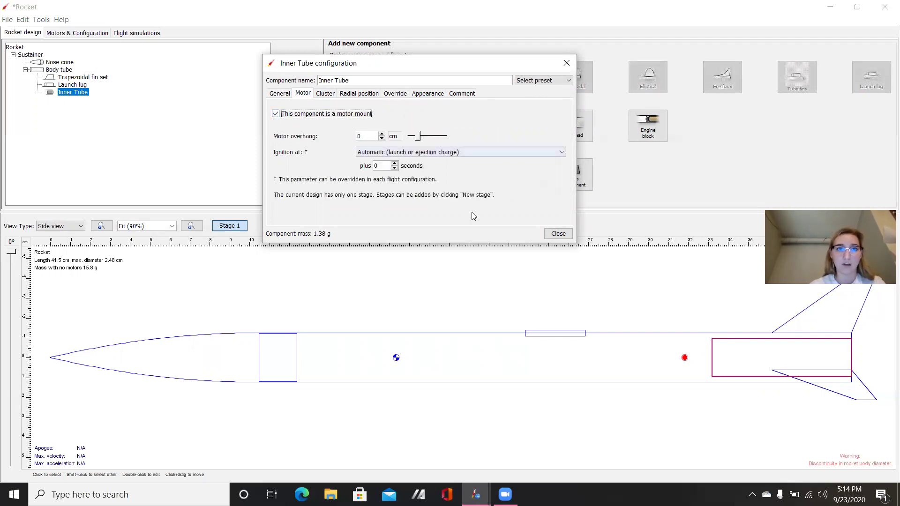
left_click(382, 134)
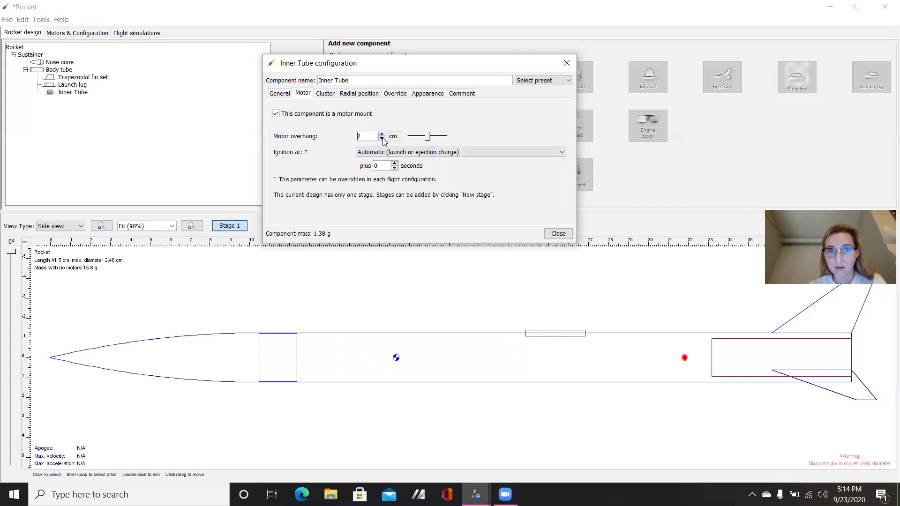
left_click(558, 233)
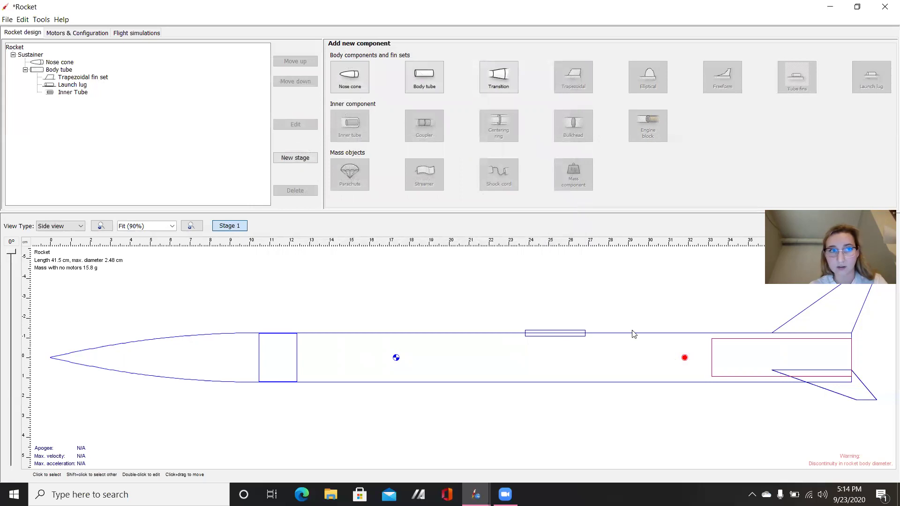
Reopen the inner tube's motor mount settings, try a larger motor overhang and return it to 1 cm
left_click(724, 362)
double_click(712, 365)
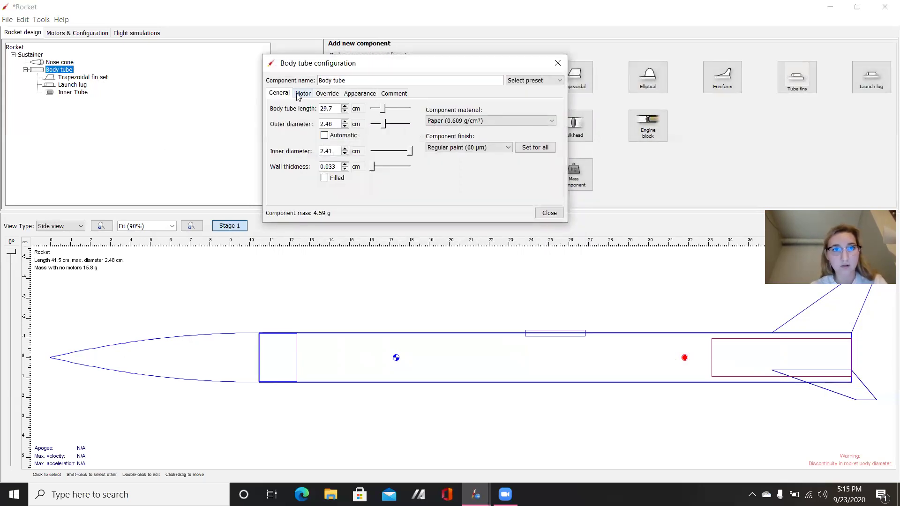
left_click(557, 63)
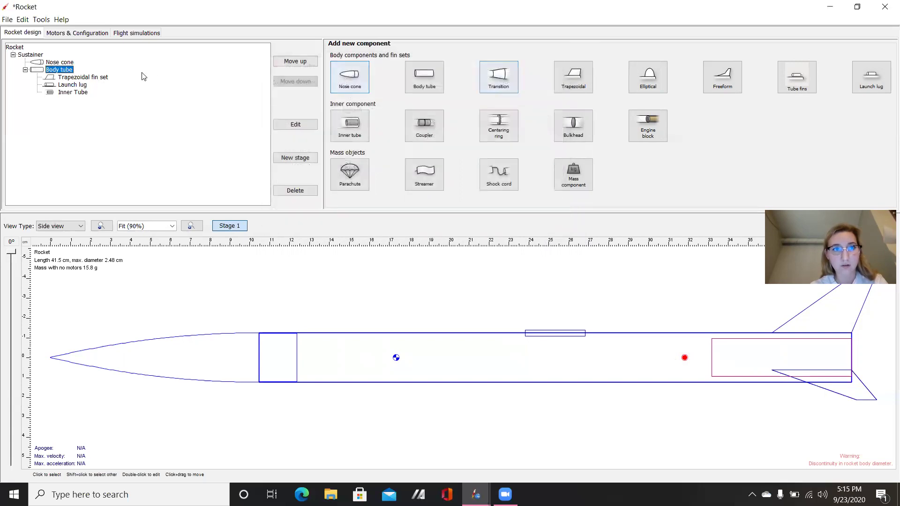
double_click(86, 94)
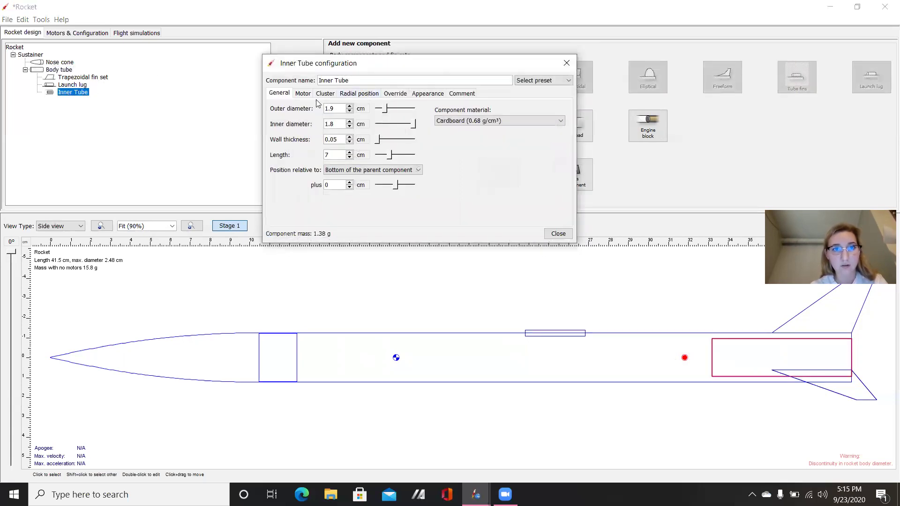
left_click(304, 94)
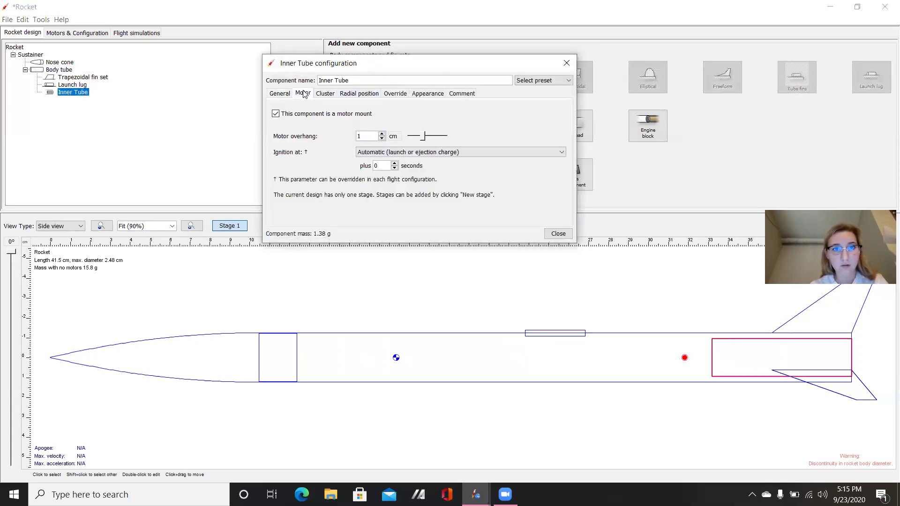
left_click(382, 133)
left_click(382, 138)
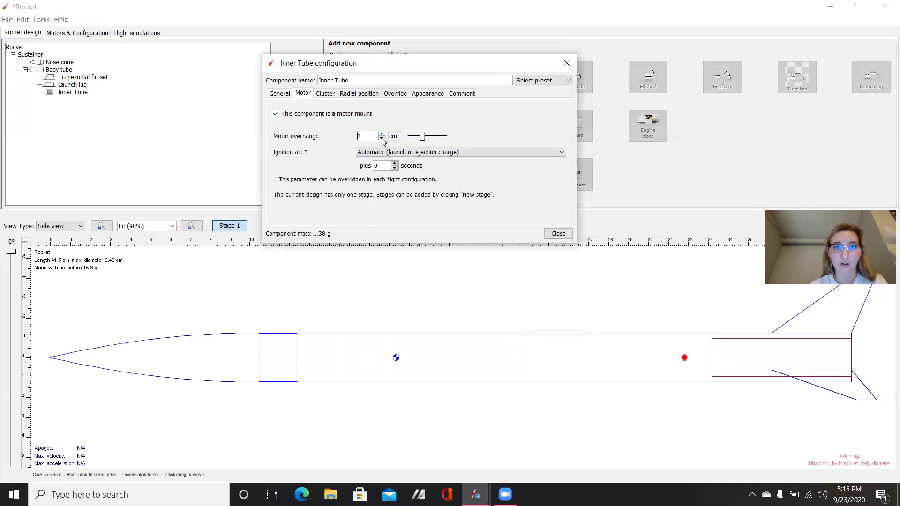
left_click(361, 137)
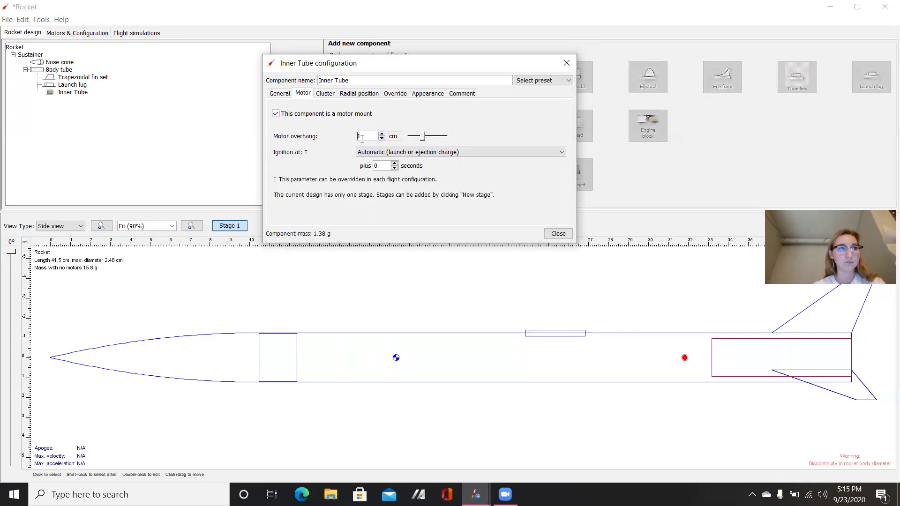
left_click(558, 234)
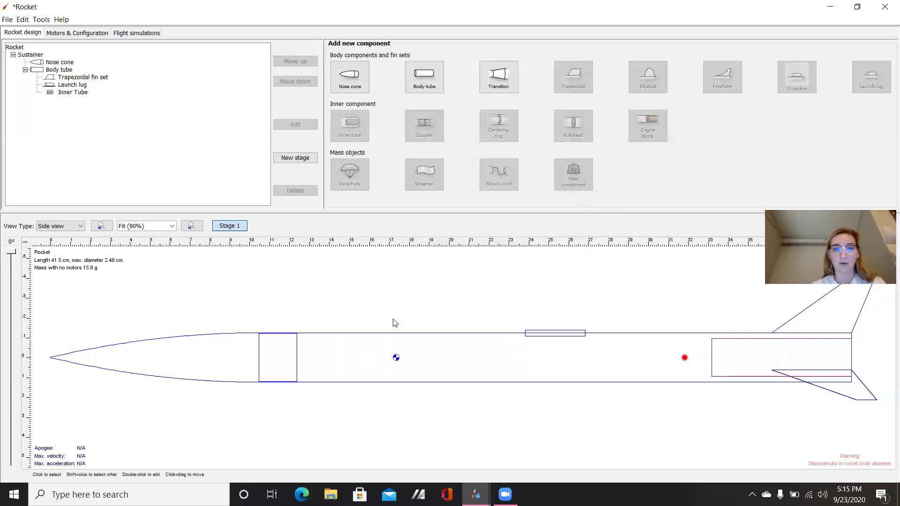
Add a centering ring to the body tube, positioned at -4 cm relative to the bottom of the parent component
left_click(414, 347)
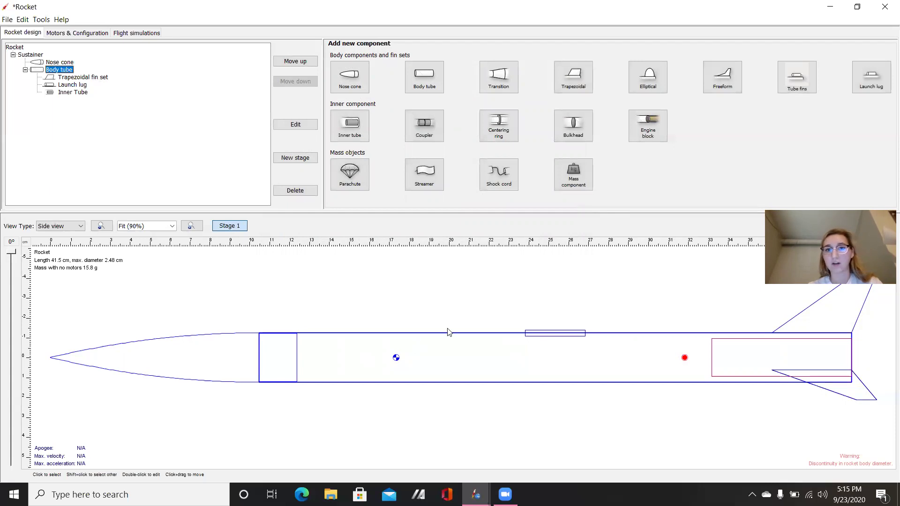
left_click(503, 136)
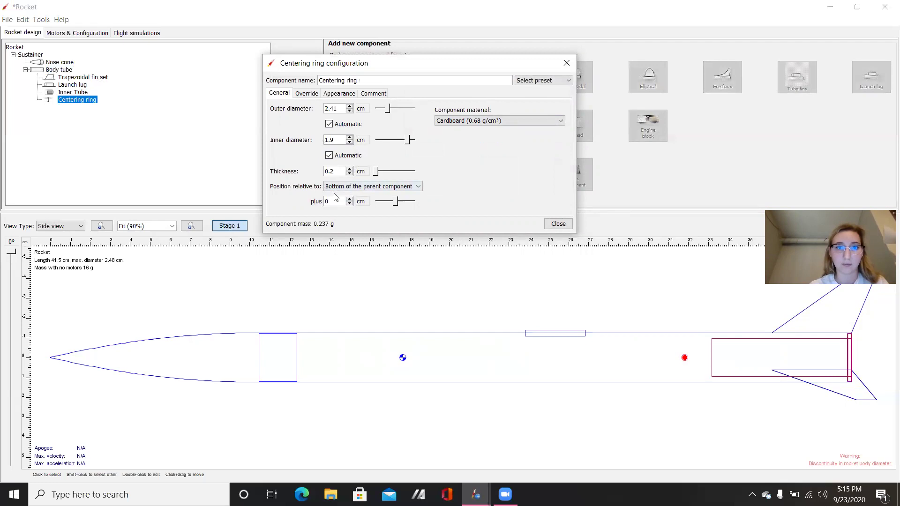
left_click(349, 199)
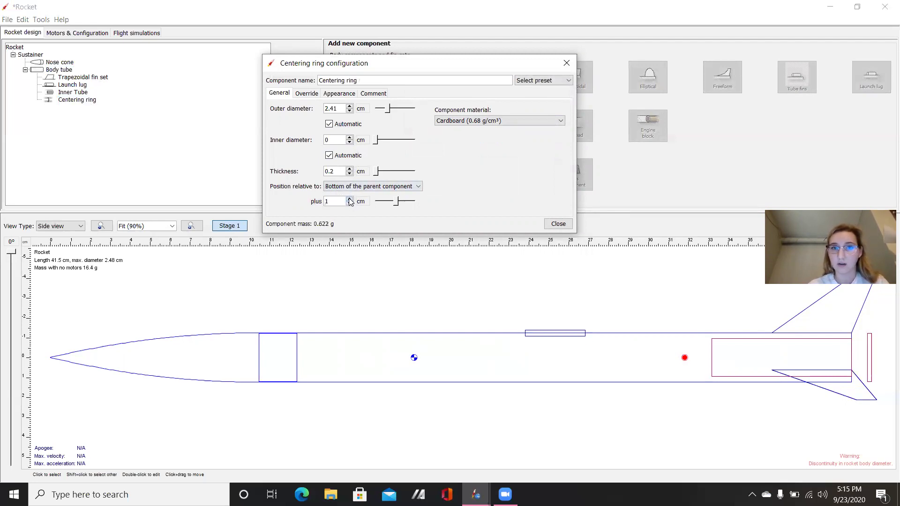
left_click(349, 204)
left_click(349, 203)
left_click(349, 204)
left_click(349, 204)
left_click(349, 204)
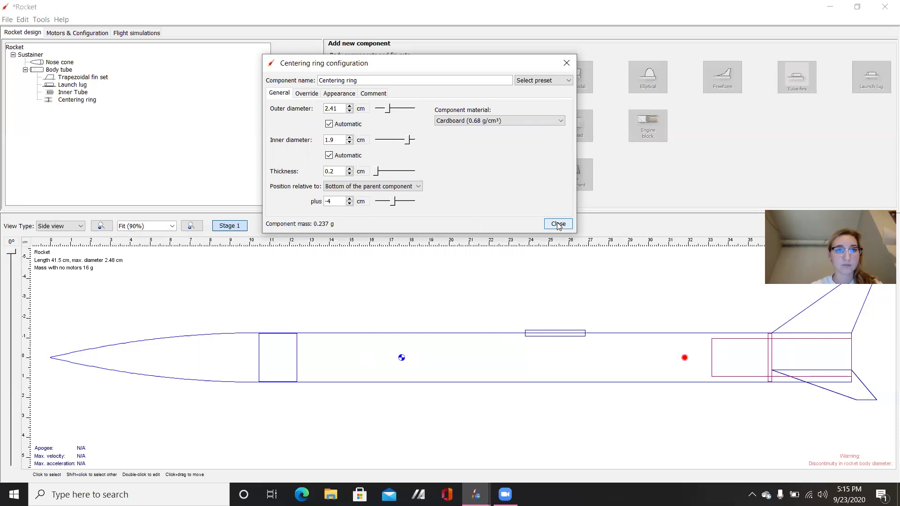
Try other thicknesses and a 0.9 cm inner diameter for the centering ring, and return them to 0.2 cm and 1.9 cm
left_click(350, 169)
left_click(349, 169)
left_click(349, 174)
left_click(349, 174)
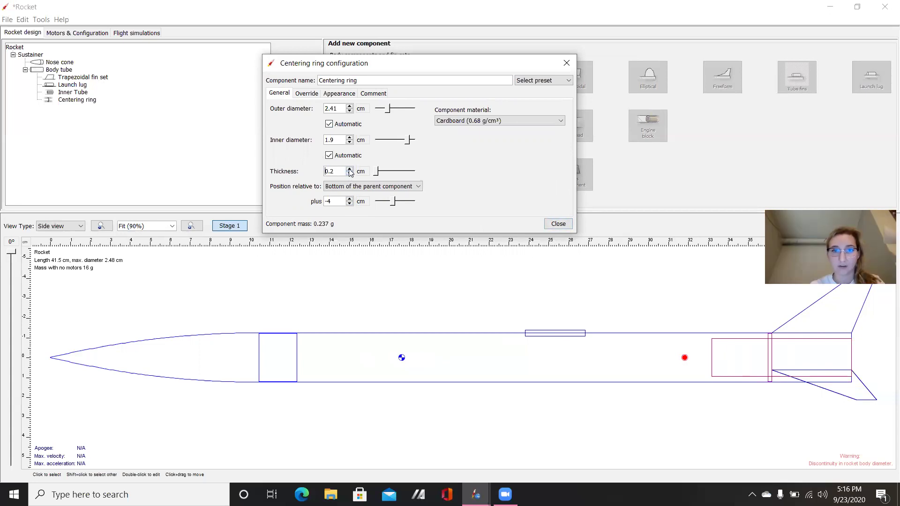
left_click(349, 142)
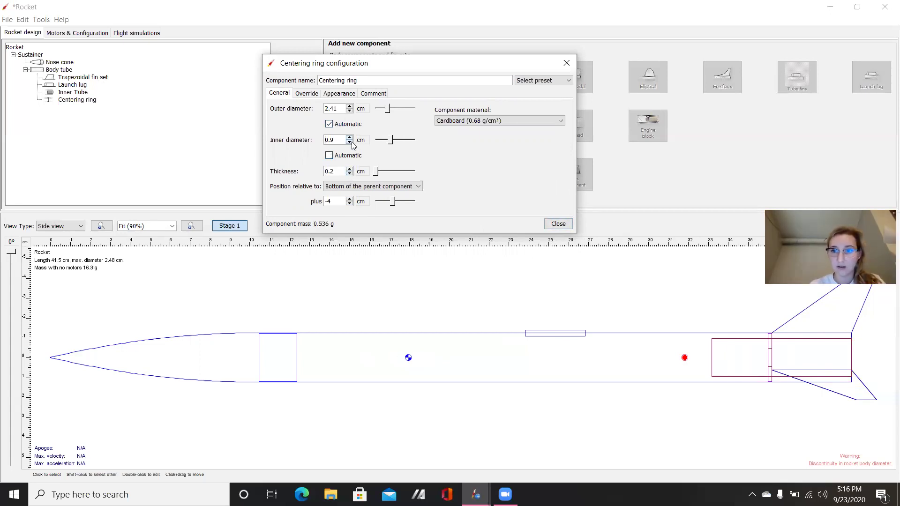
left_click(349, 138)
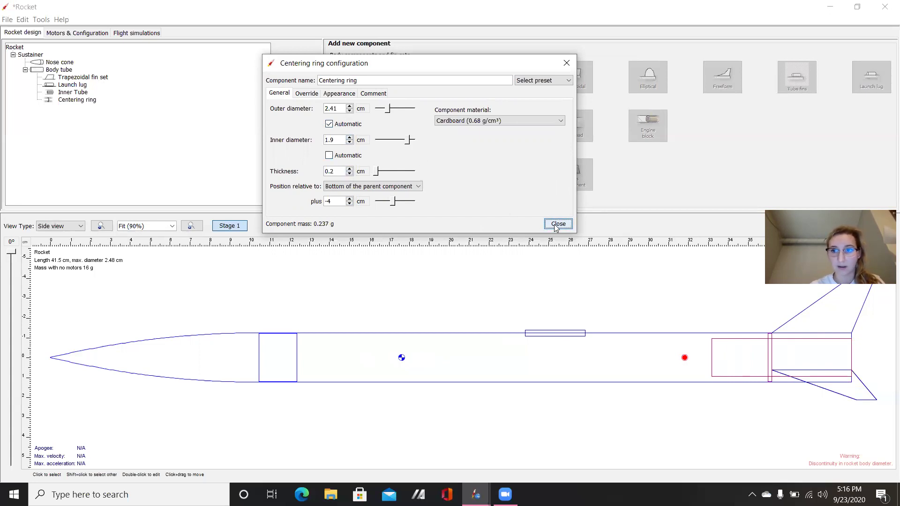
Add a parachute to the body tube and set its packed diameter to 1.5 cm
left_click(557, 225)
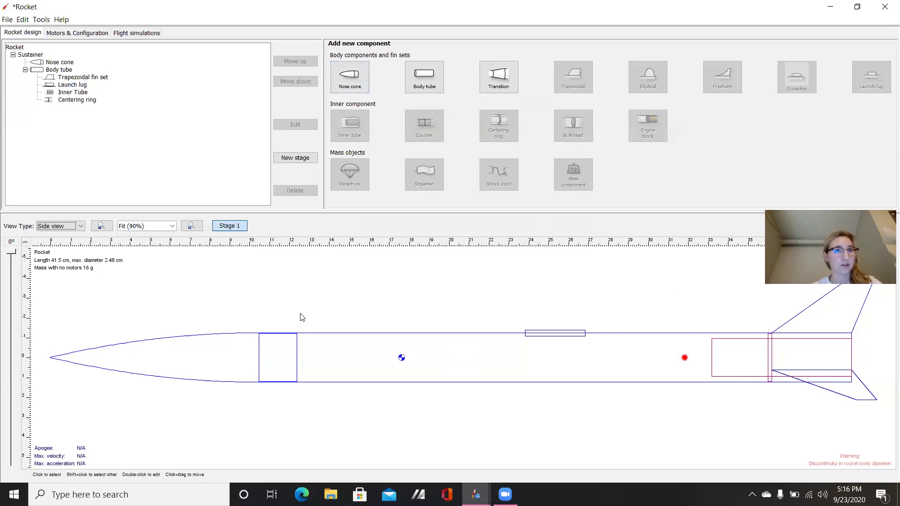
left_click(352, 347)
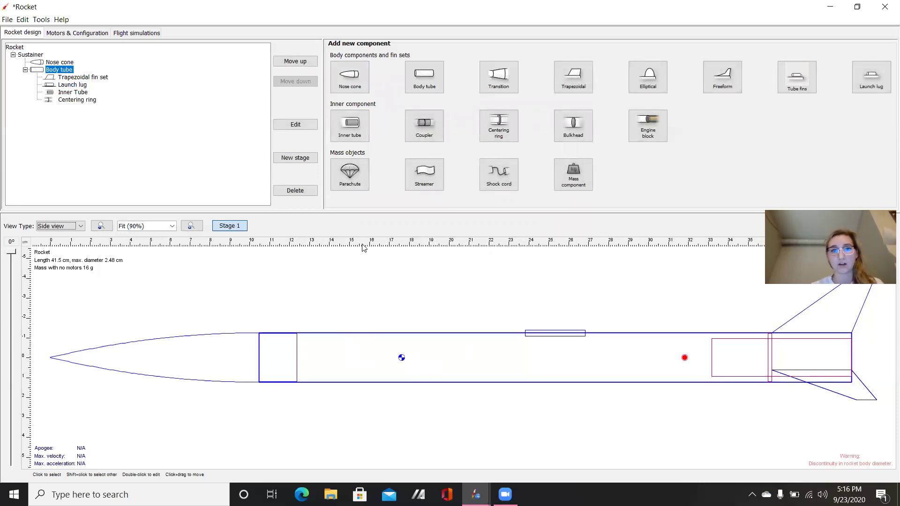
left_click(352, 177)
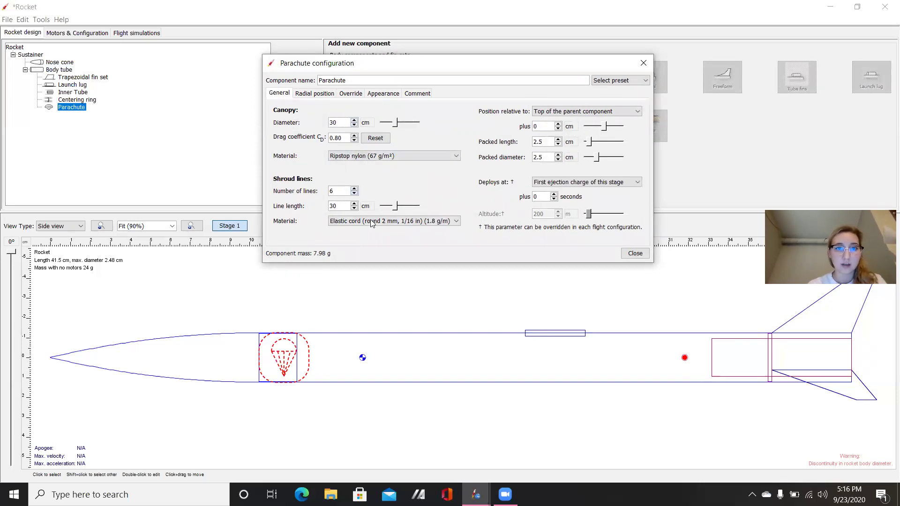
left_click(557, 144)
left_click(558, 140)
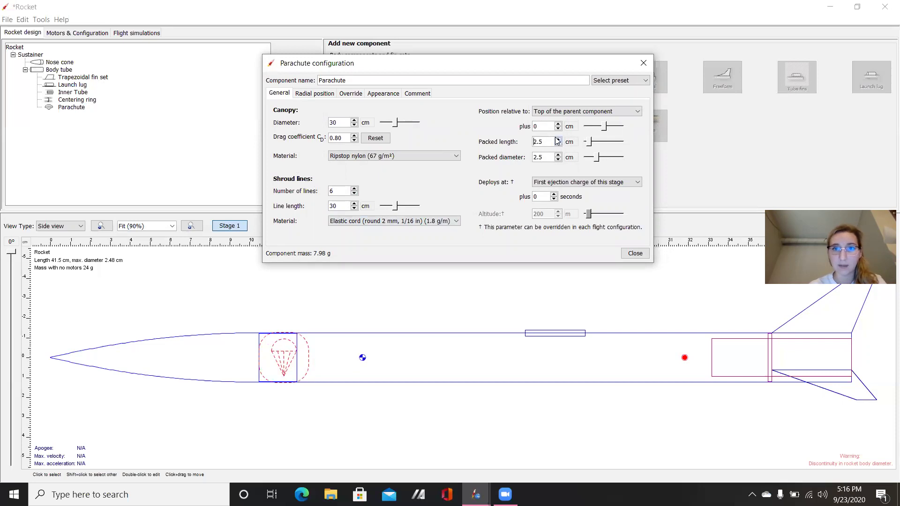
left_click(558, 160)
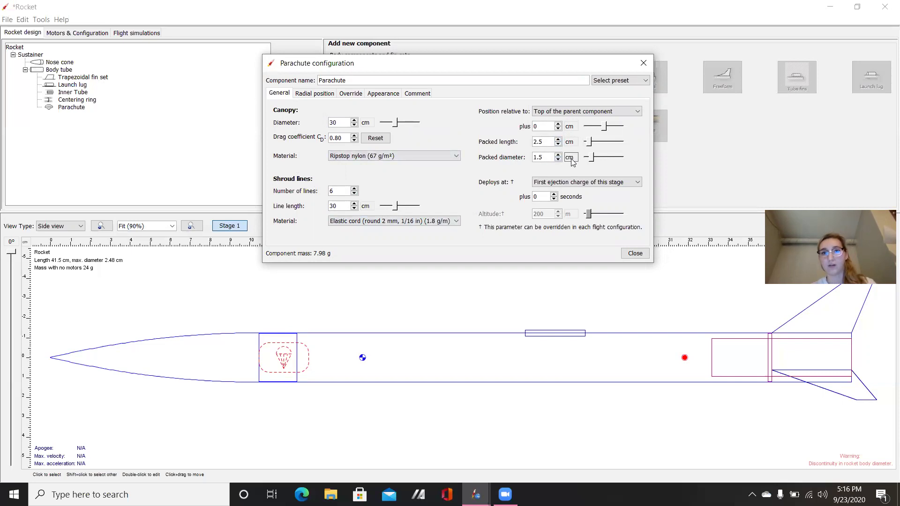
left_click(558, 155)
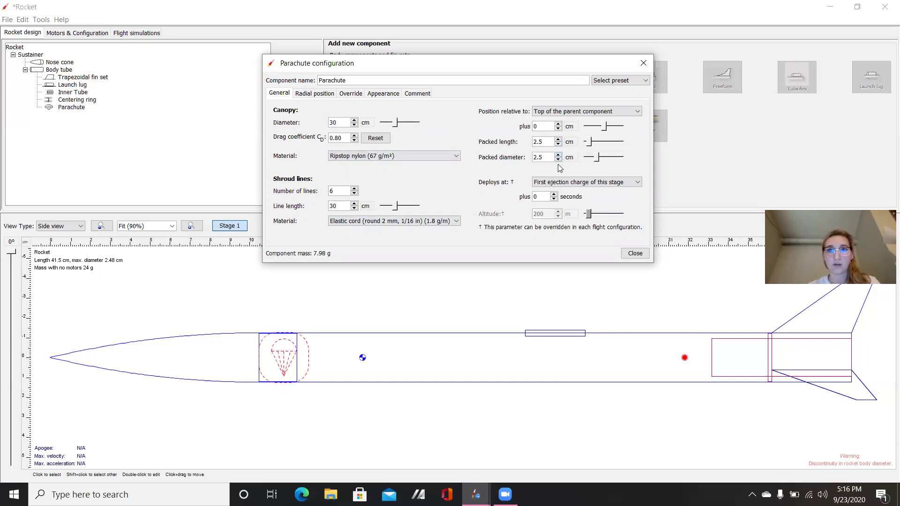
left_click(558, 160)
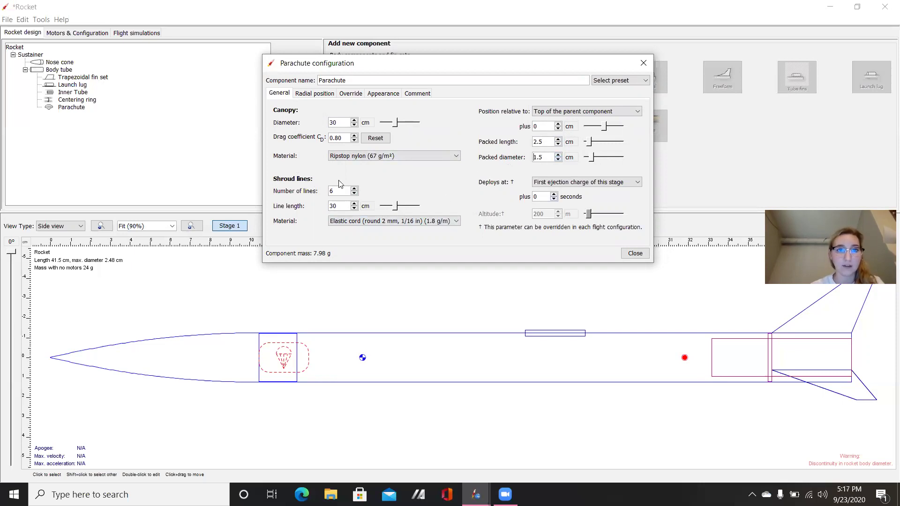
Position the parachute at plus 7 cm relative to the top of the parent component
left_click(559, 128)
left_click(559, 124)
left_click(558, 125)
left_click(558, 125)
left_click(558, 125)
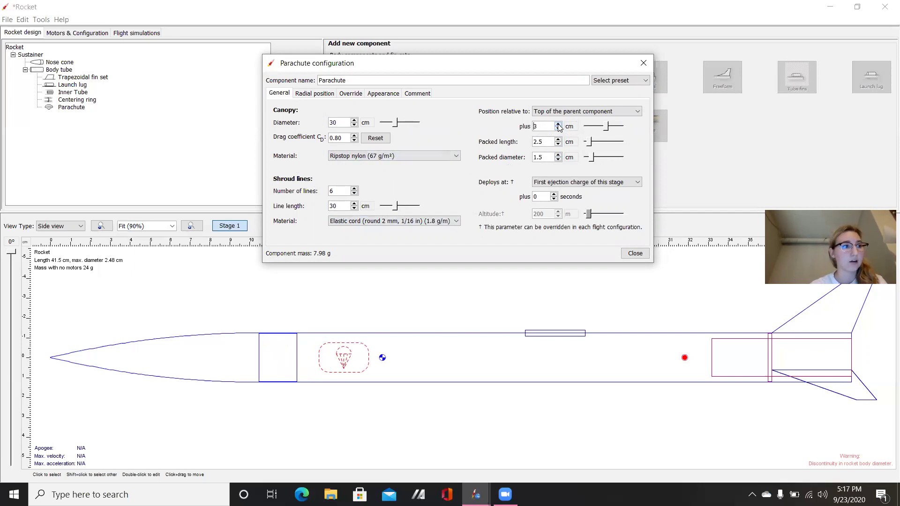
left_click(558, 124)
left_click(558, 125)
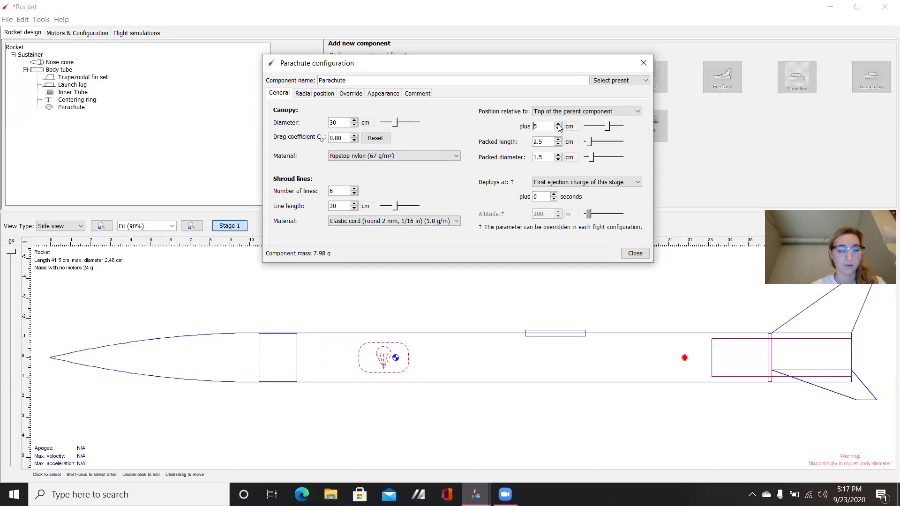
left_click(558, 125)
left_click(558, 124)
left_click(558, 125)
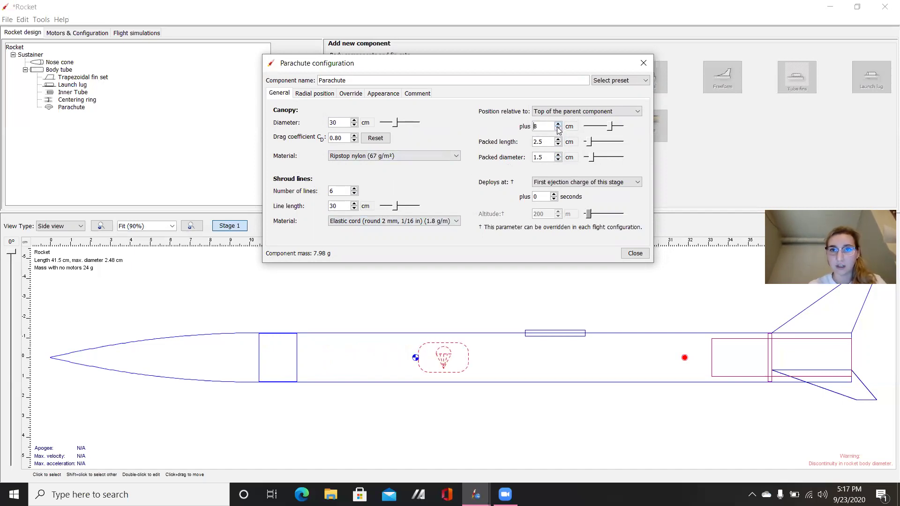
left_click(558, 129)
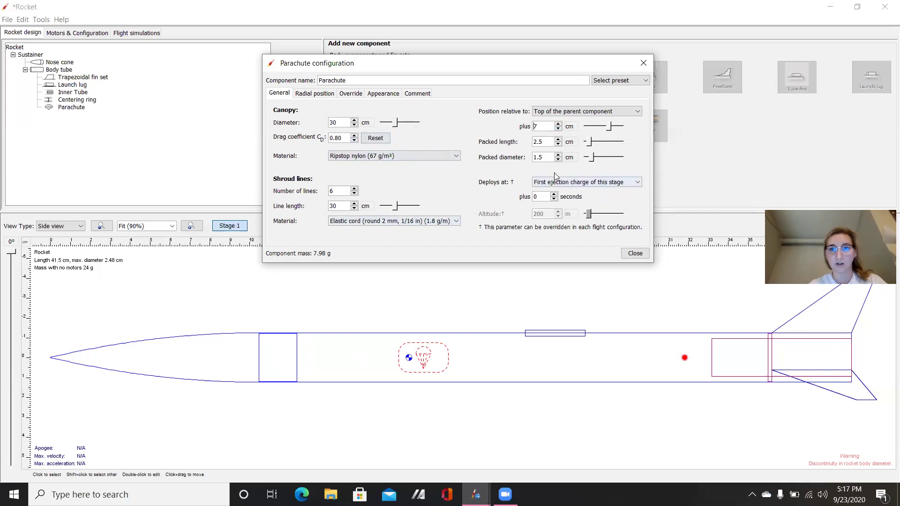
Try silk and office paper as the parachute canopy material, and return it to ripstop nylon (67 g/m²)
left_click(385, 158)
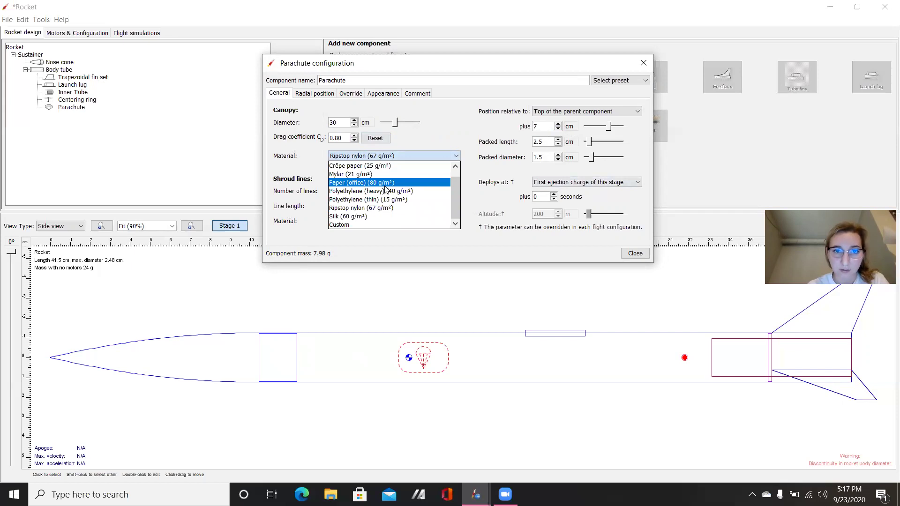
left_click(368, 217)
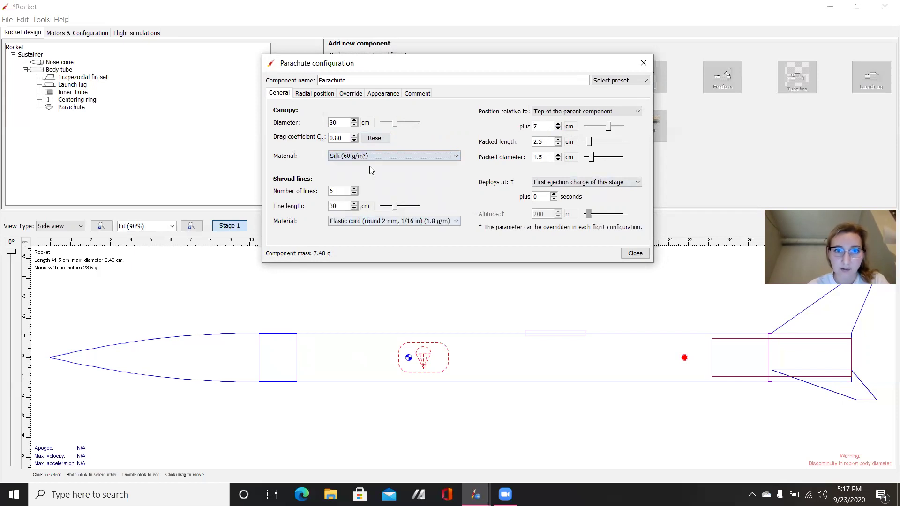
left_click(365, 153)
left_click(364, 188)
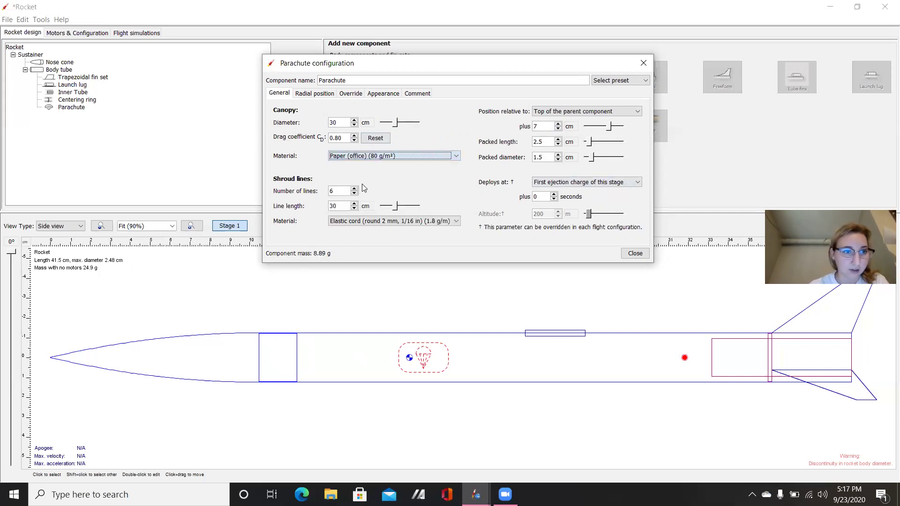
left_click(381, 157)
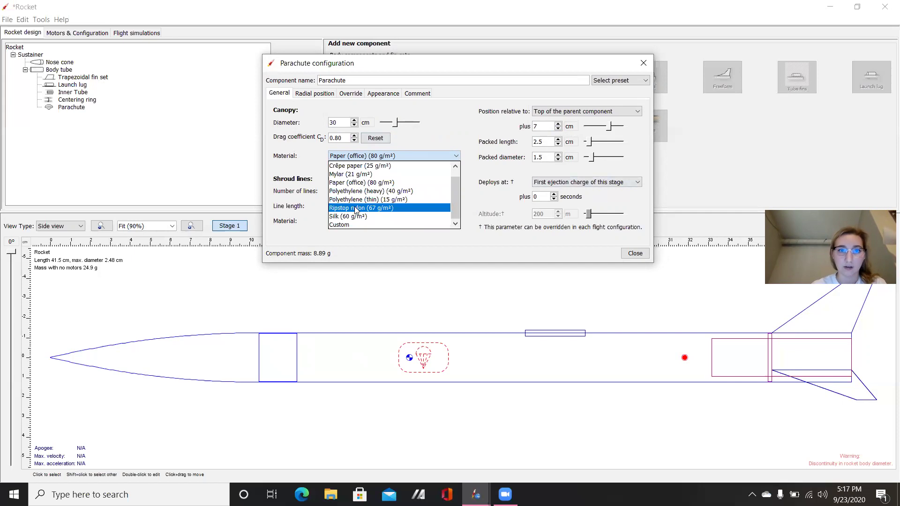
scroll(387, 165, "up", 1)
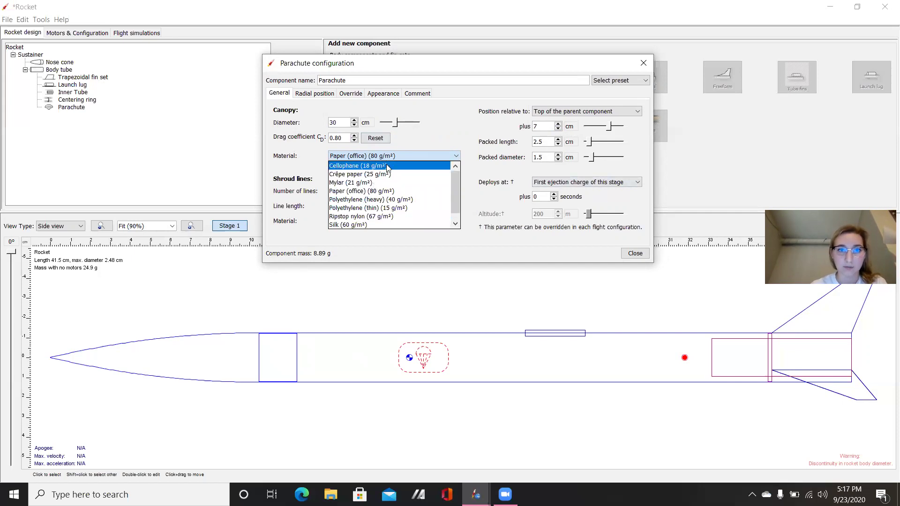
scroll(387, 171, "down", 1)
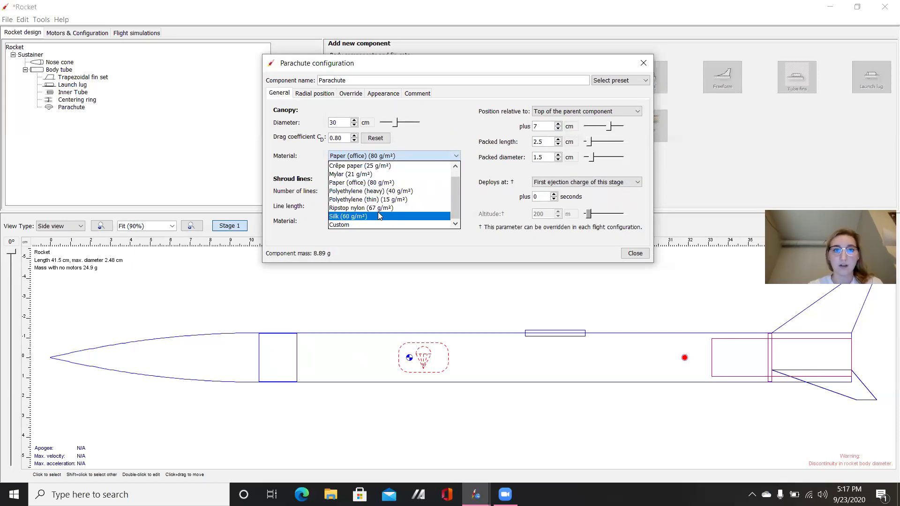
left_click(359, 209)
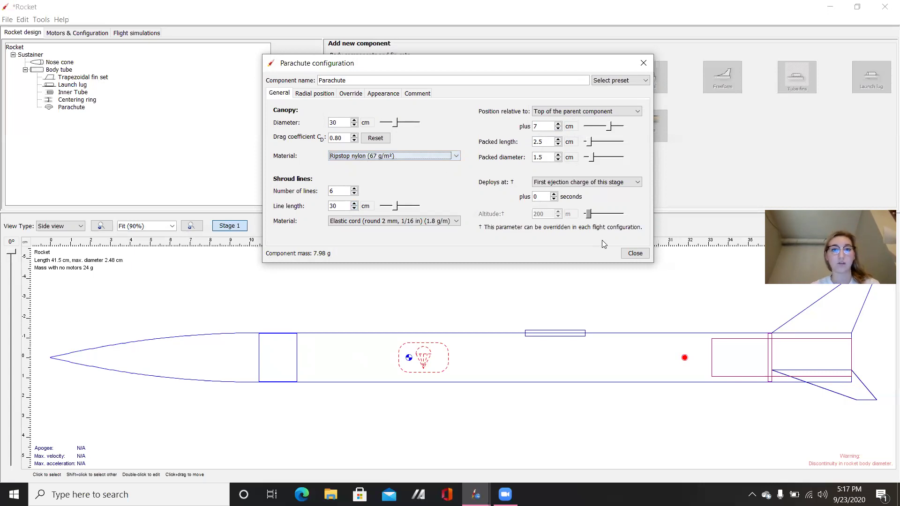
Add a shock cord to the body tube and set its length to 38 cm
left_click(635, 253)
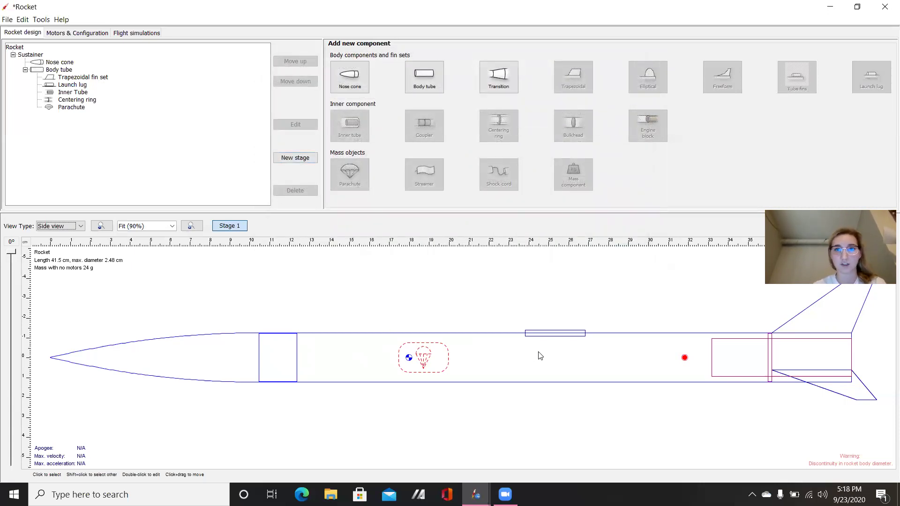
left_click(482, 339)
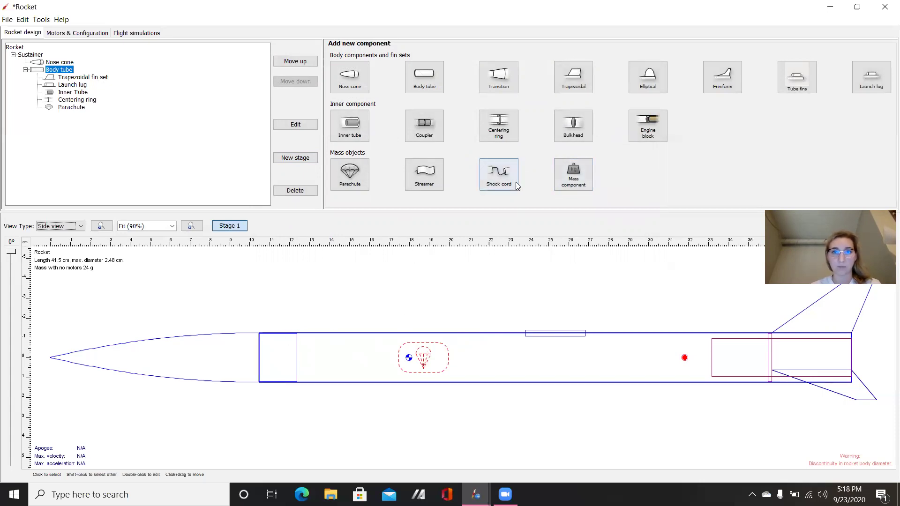
left_click(494, 179)
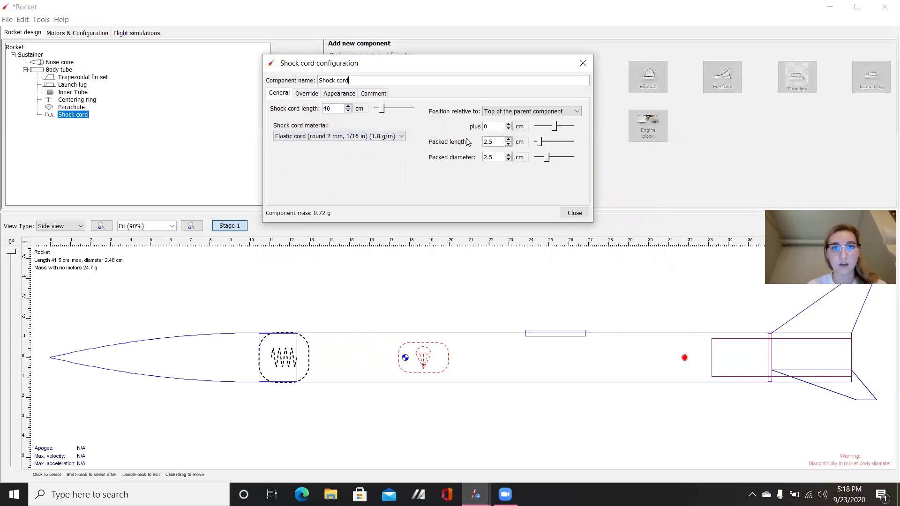
left_click(347, 111)
left_click(348, 111)
left_click(249, 349)
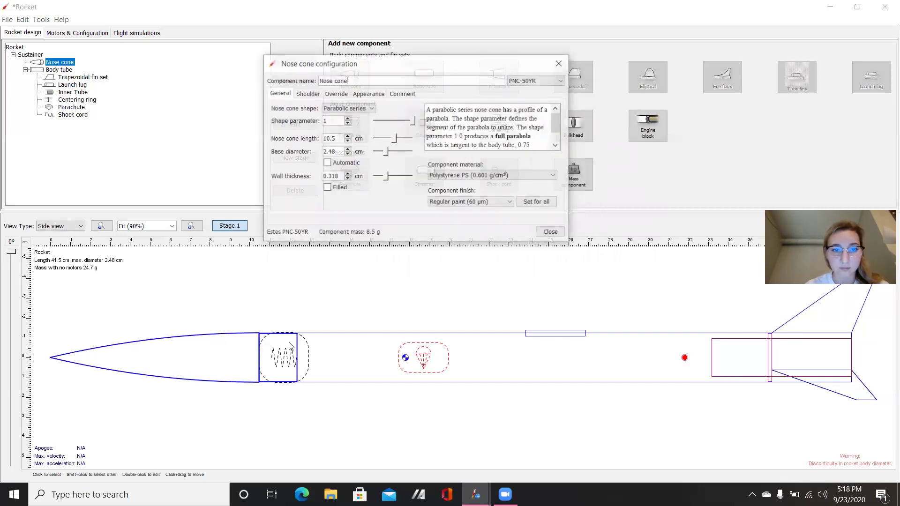
left_click(560, 64)
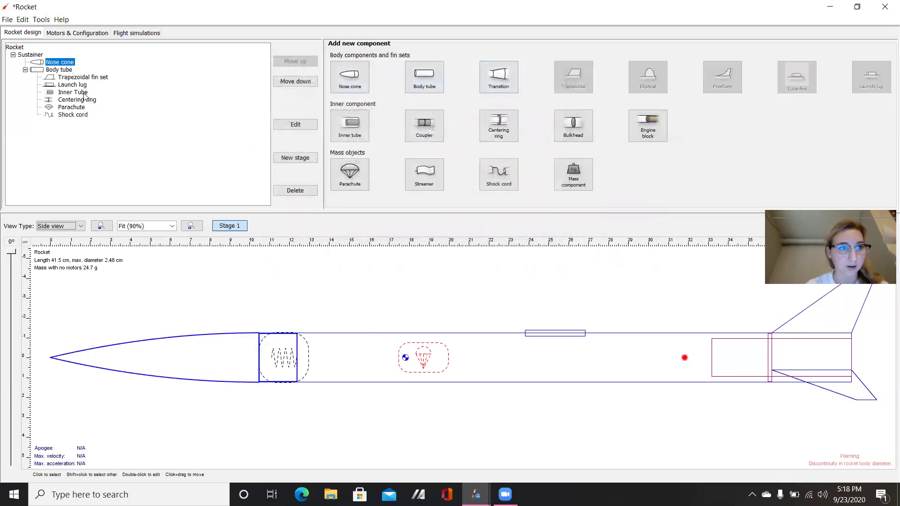
Position the shock cord at plus 6 cm relative to the top of the parent component and set its packed diameter to 1.5 cm
double_click(73, 115)
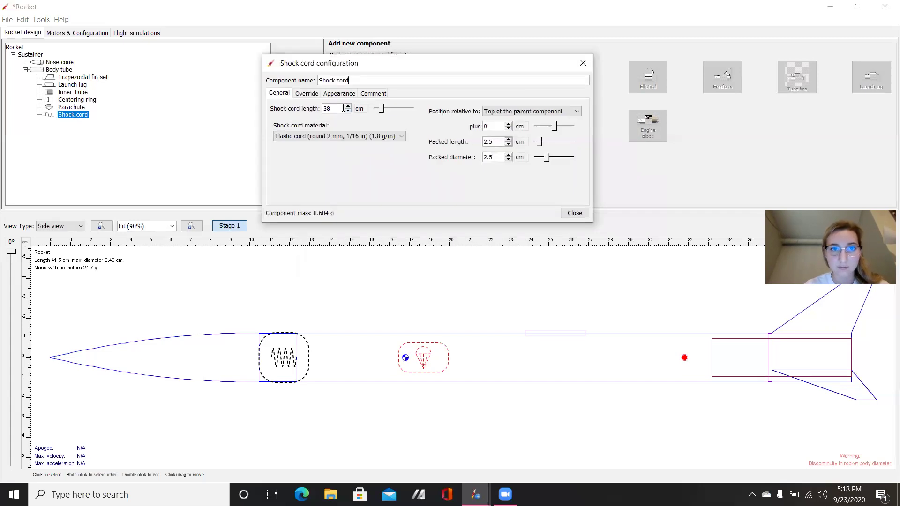
left_click(508, 129)
left_click(509, 129)
left_click(509, 126)
left_click(509, 125)
left_click(509, 125)
left_click(508, 125)
left_click(508, 125)
left_click(508, 125)
left_click(509, 125)
left_click(508, 126)
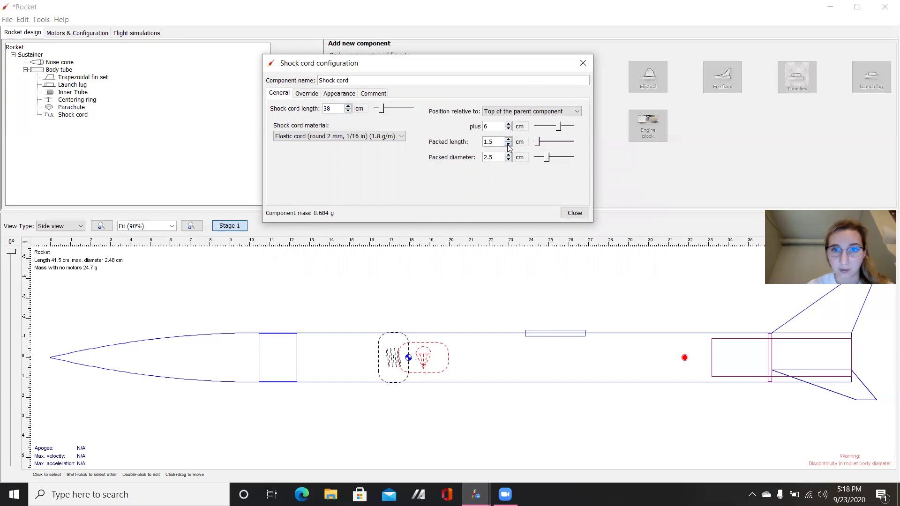
left_click(509, 160)
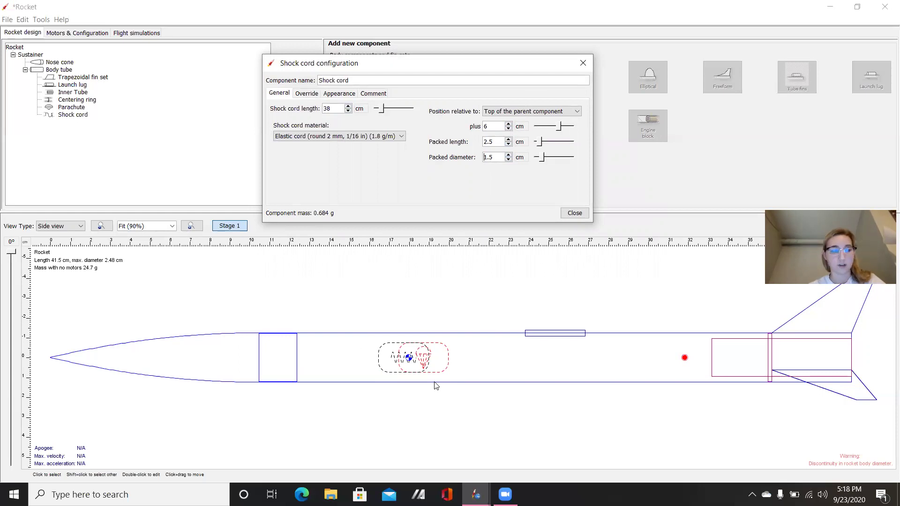
left_click(566, 215)
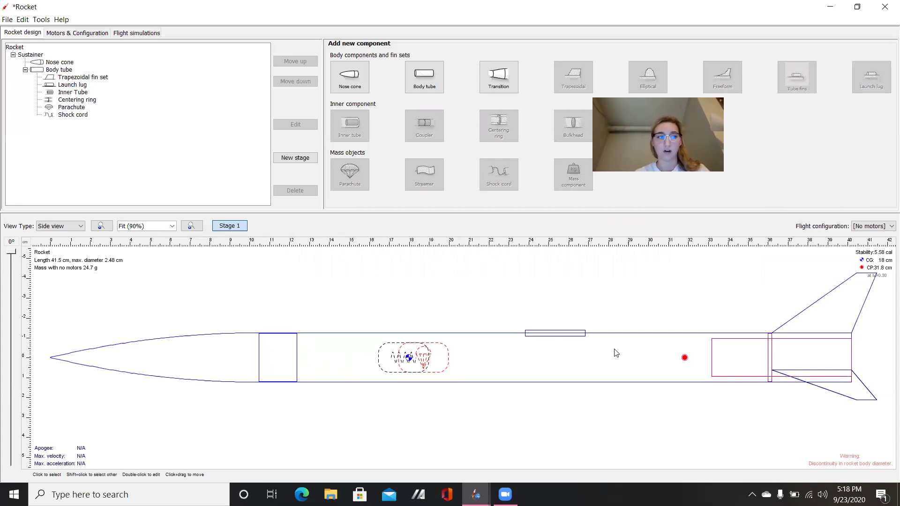
left_click(409, 360)
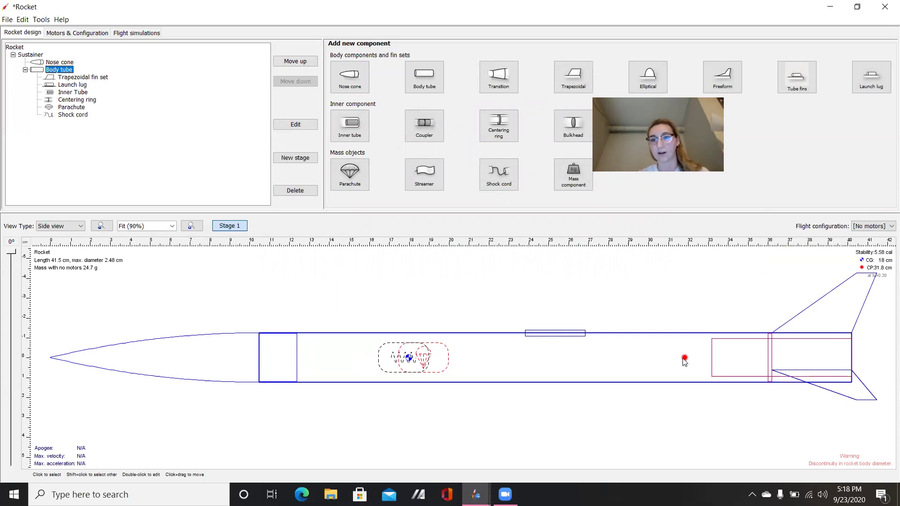
left_click(498, 289)
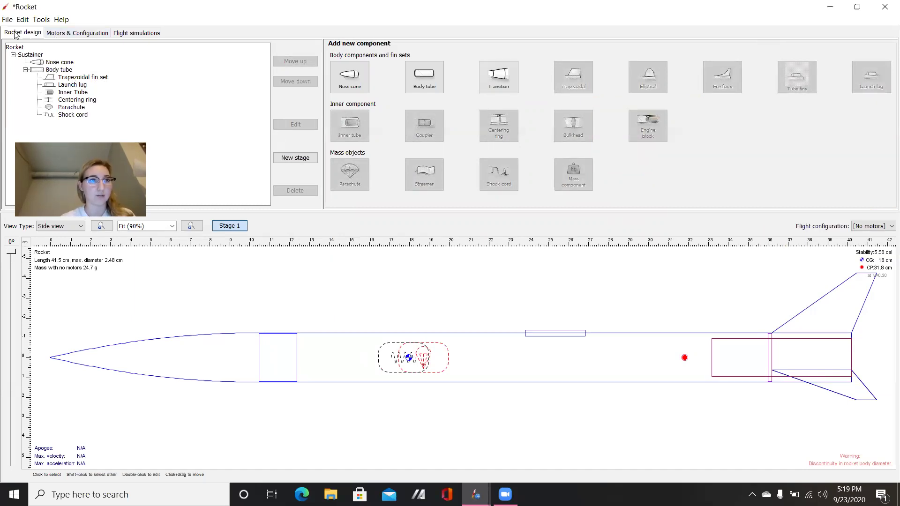
Create a new motor configuration for the inner tube motor mount
left_click(73, 34)
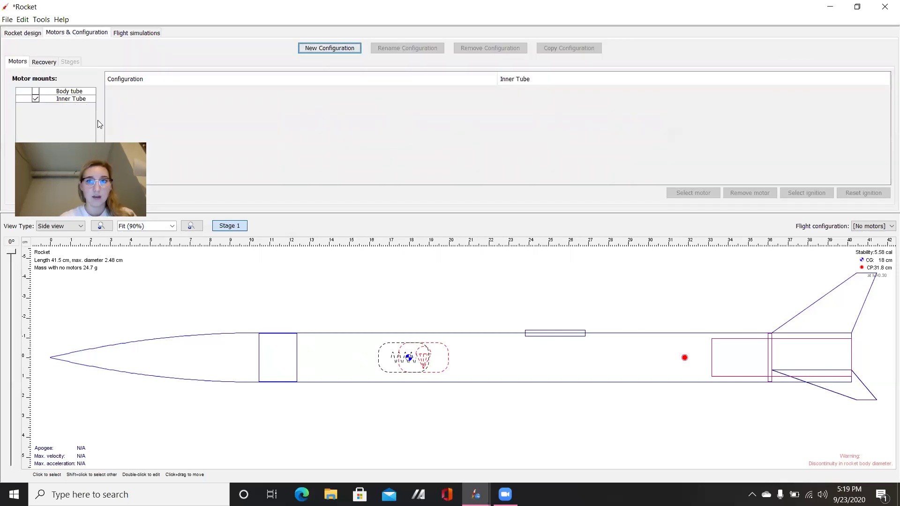
key("space")
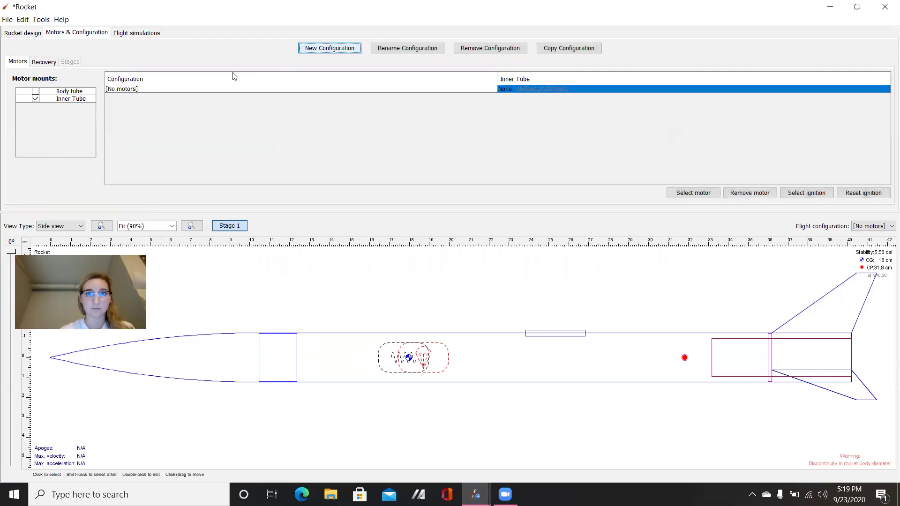
left_click(190, 89)
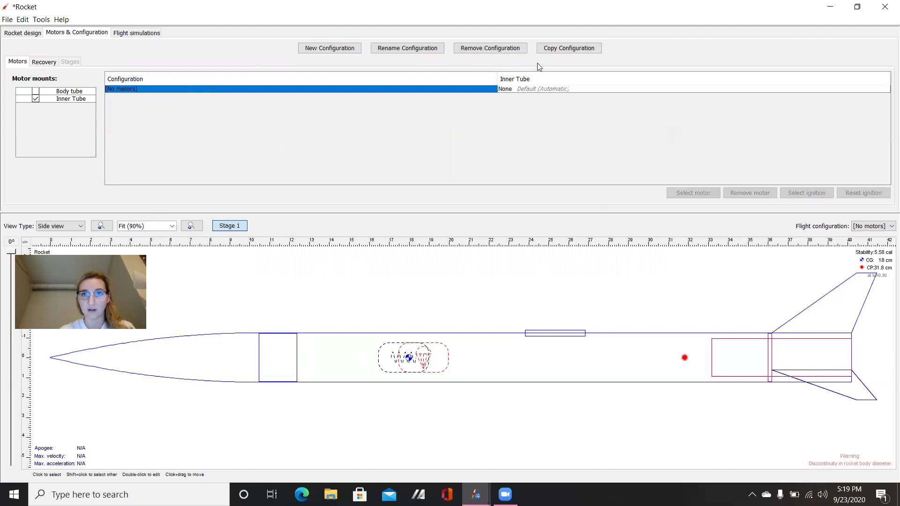
Assign the 18 mm Estes C5 motor with a 3-second ejection charge delay to the inner tube
left_click(544, 91)
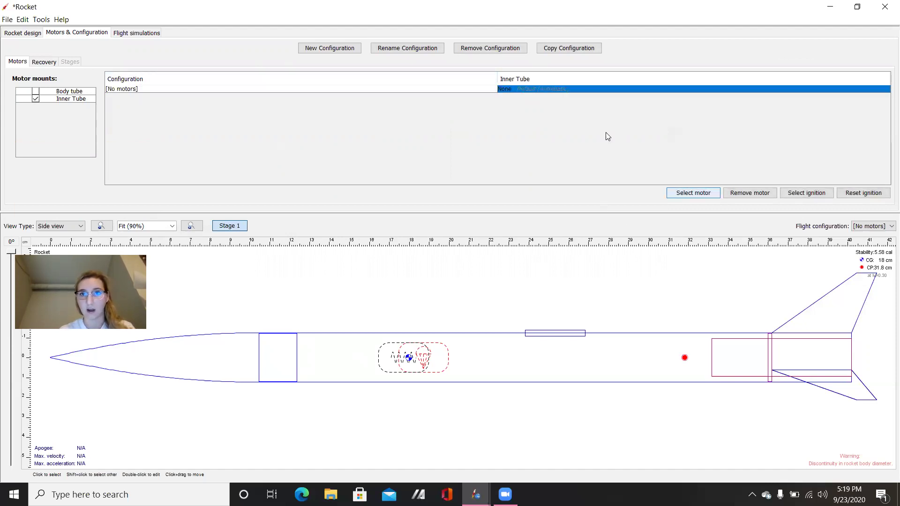
left_click(694, 193)
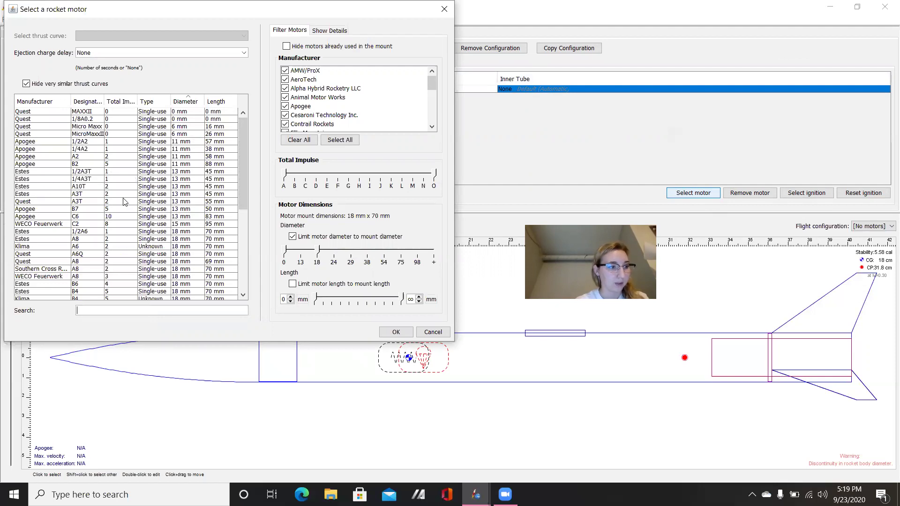
scroll(124, 201, "down", 7)
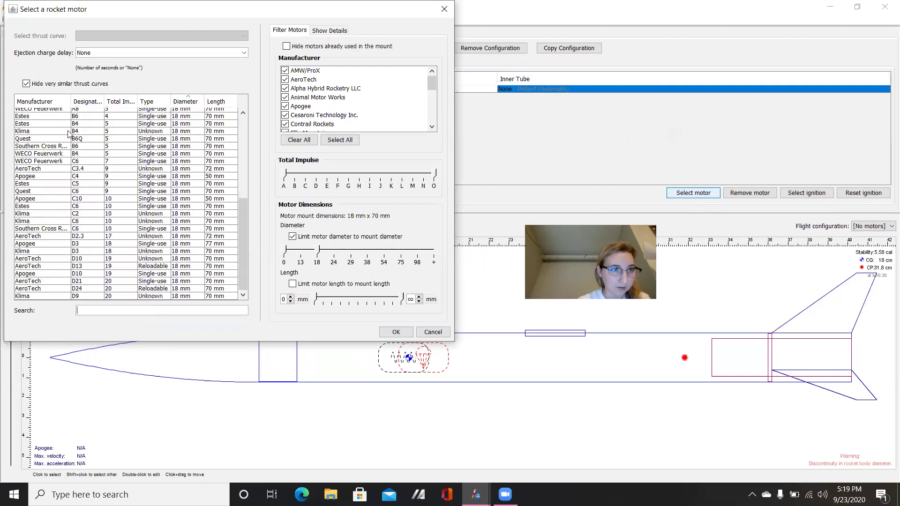
scroll(68, 133, "up", 5)
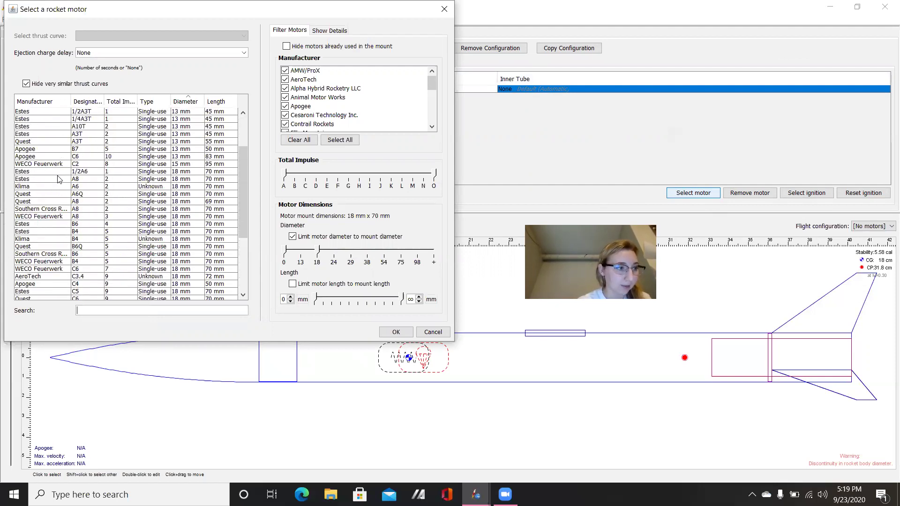
scroll(72, 203, "down", 3)
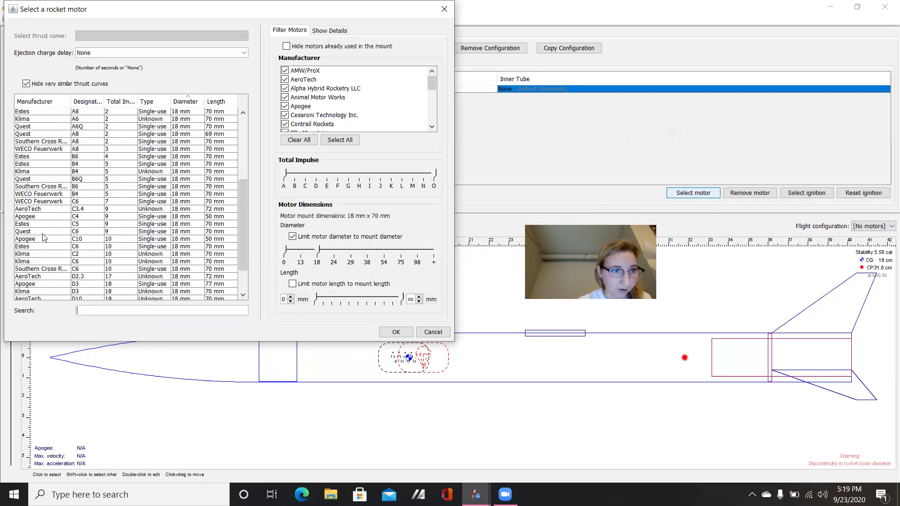
left_click(58, 225)
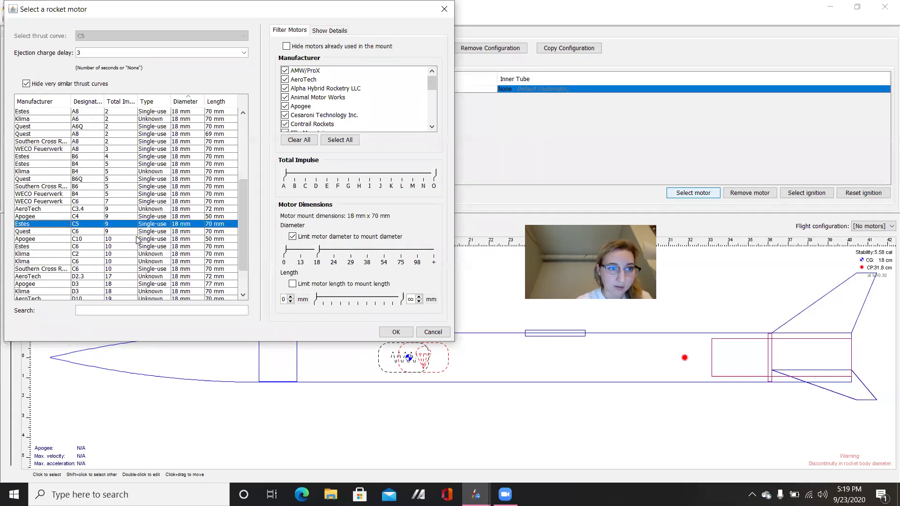
left_click(396, 332)
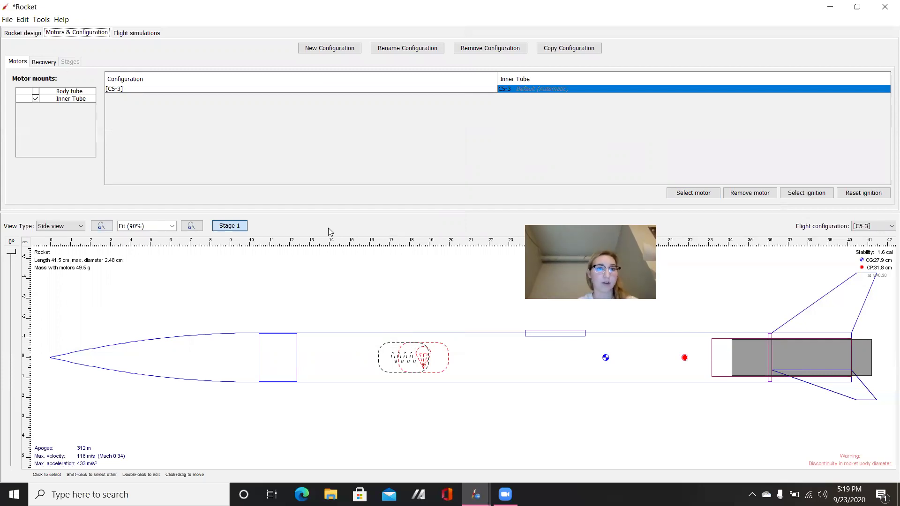
Create a second motor configuration and assign the Estes B6 motor with a 4-second ejection charge delay to its inner tube
left_click(337, 65)
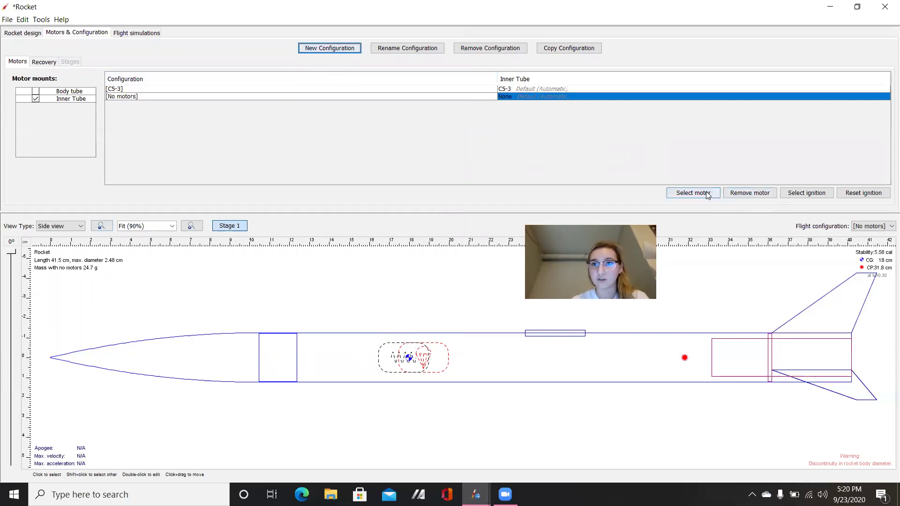
left_click(708, 196)
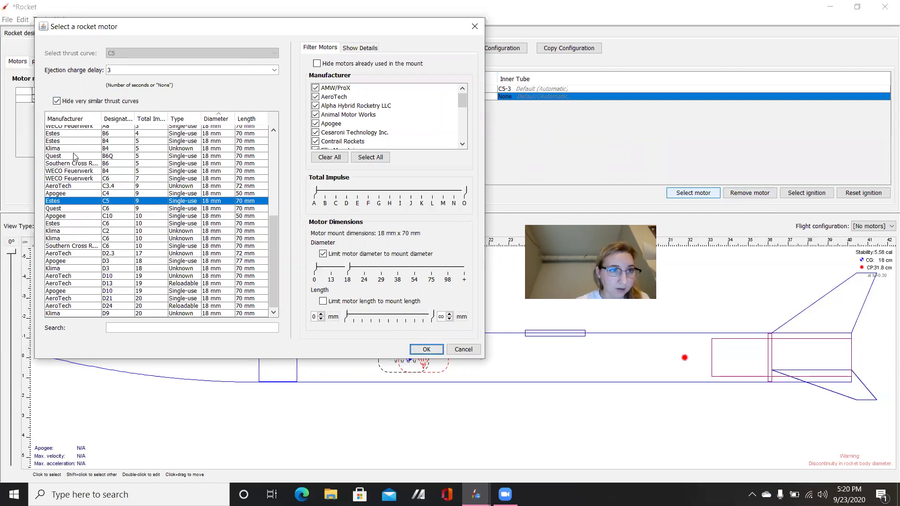
left_click(76, 134)
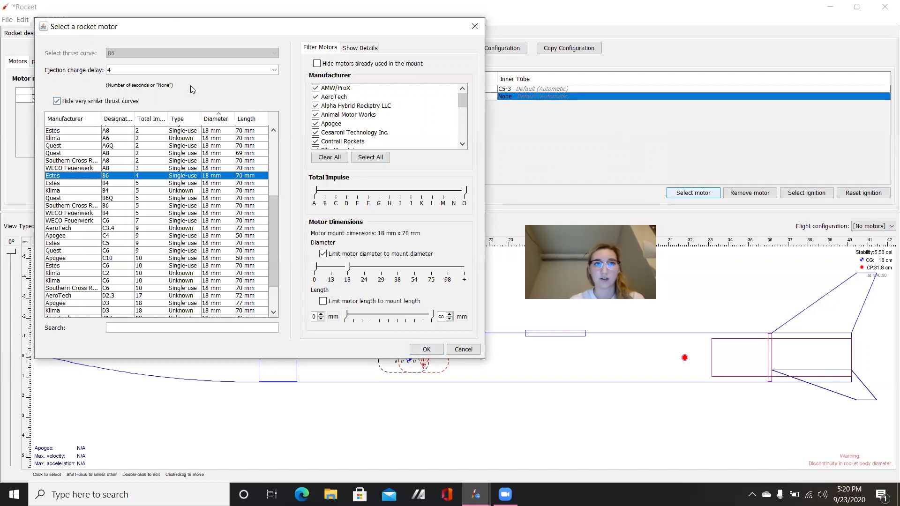
left_click(427, 350)
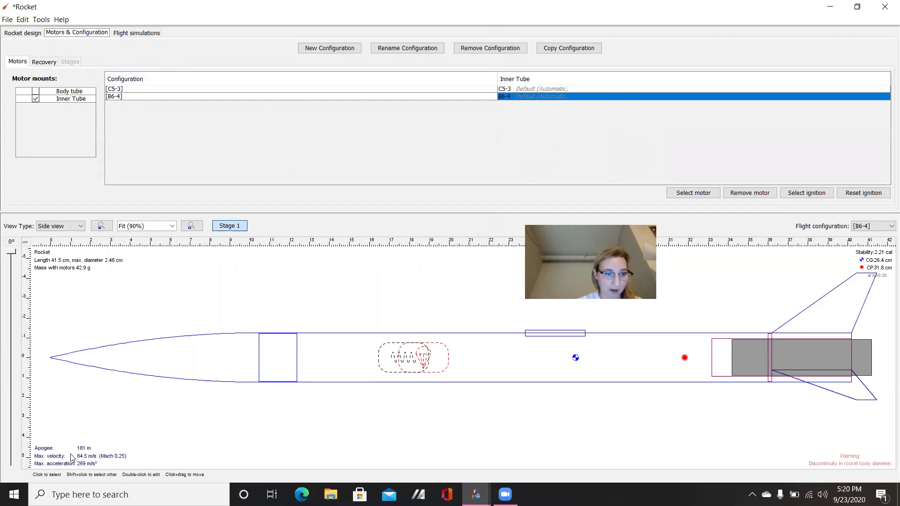
Switch between the C5-3 and B6-4 configurations to compare stability, apogee, maximum velocity and acceleration
left_click(510, 90)
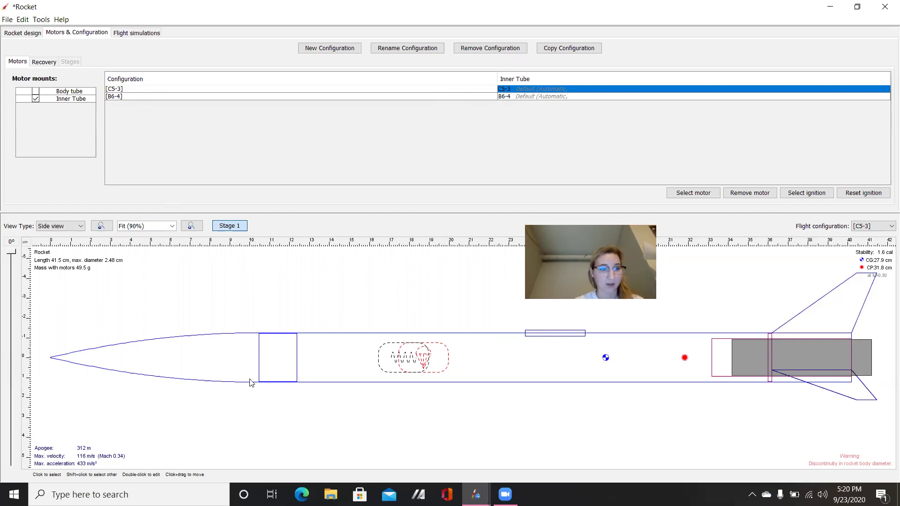
left_click(523, 97)
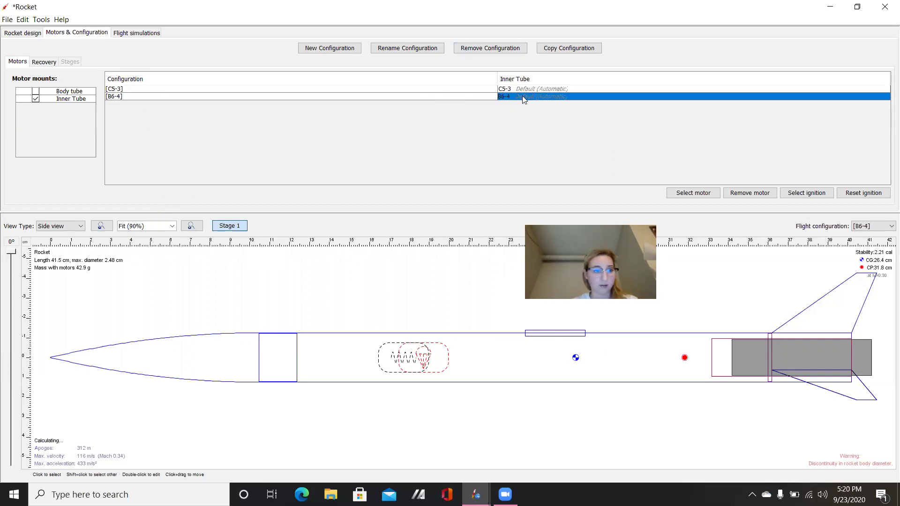
left_click(515, 89)
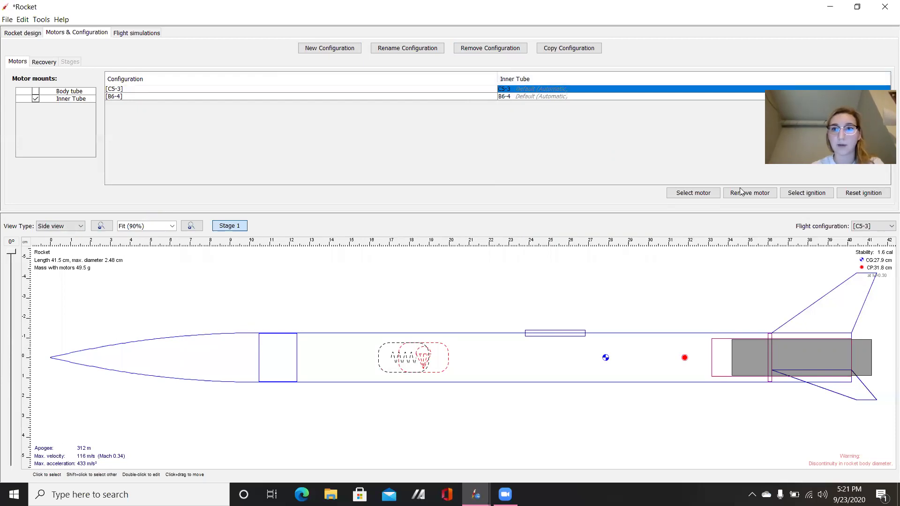
Run the flight simulation for the C5-3 configuration and check its warnings
left_click(130, 37)
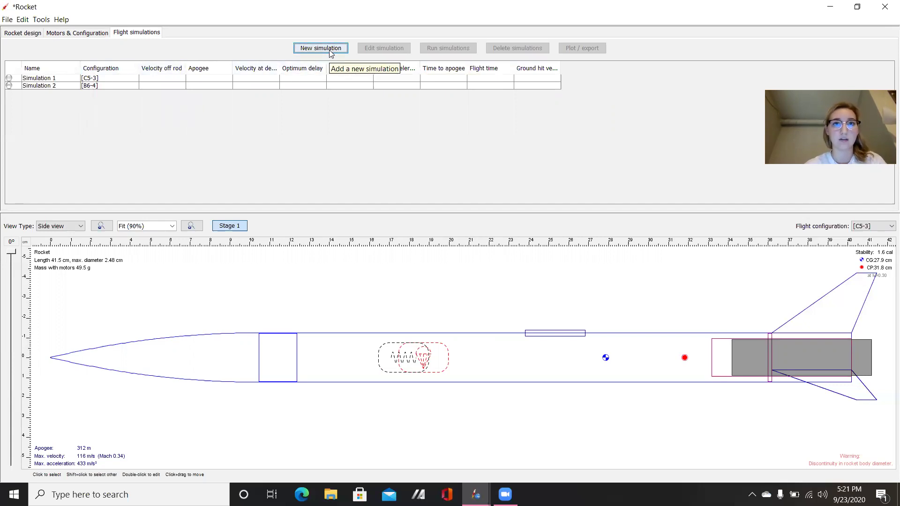
left_click(191, 79)
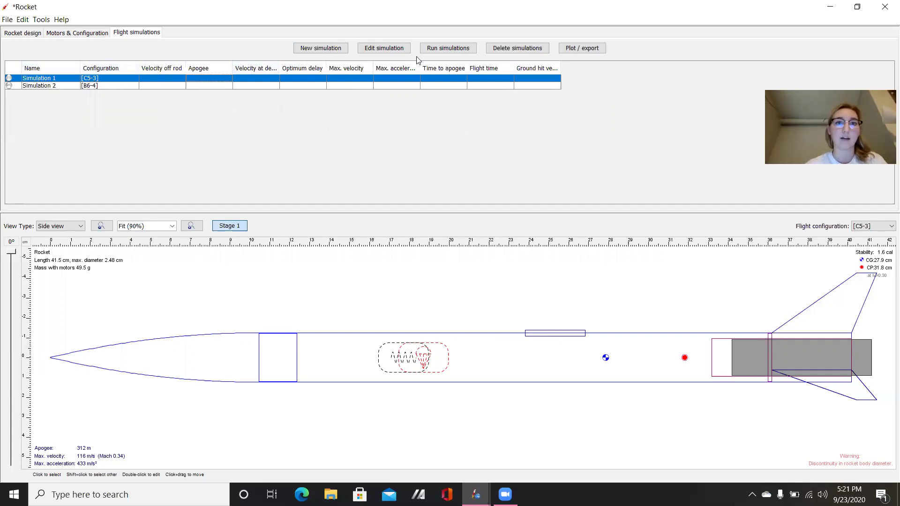
left_click(448, 51)
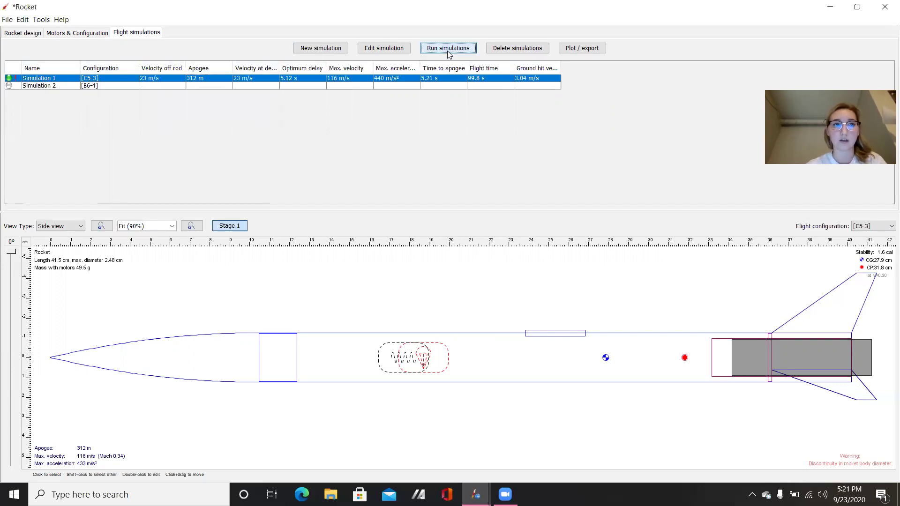
left_click(9, 81)
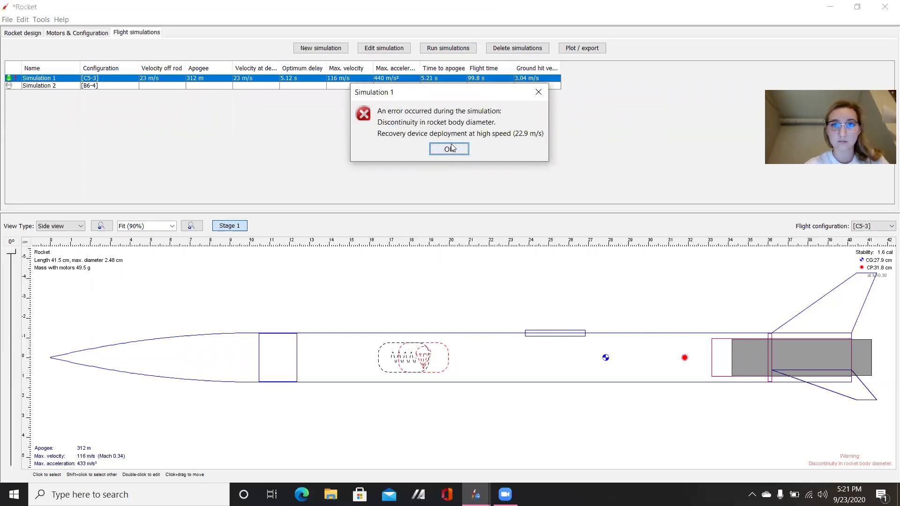
left_click(451, 148)
Rerun Simulation 1 and run Simulation 2 for the B6-4 configuration
left_click(442, 48)
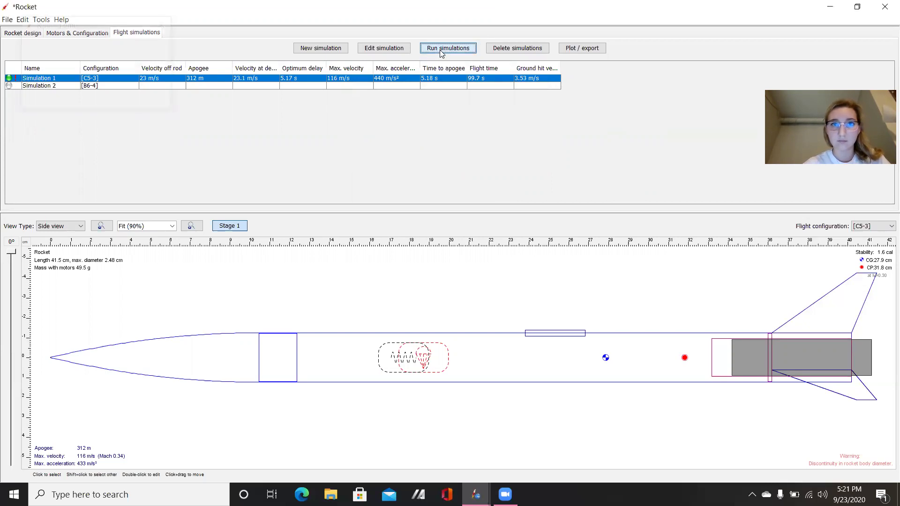
left_click(66, 86)
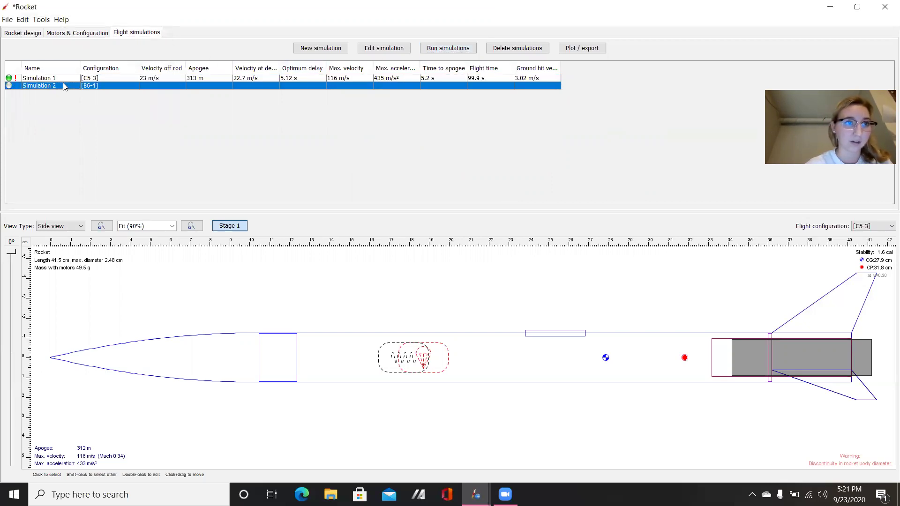
left_click(447, 48)
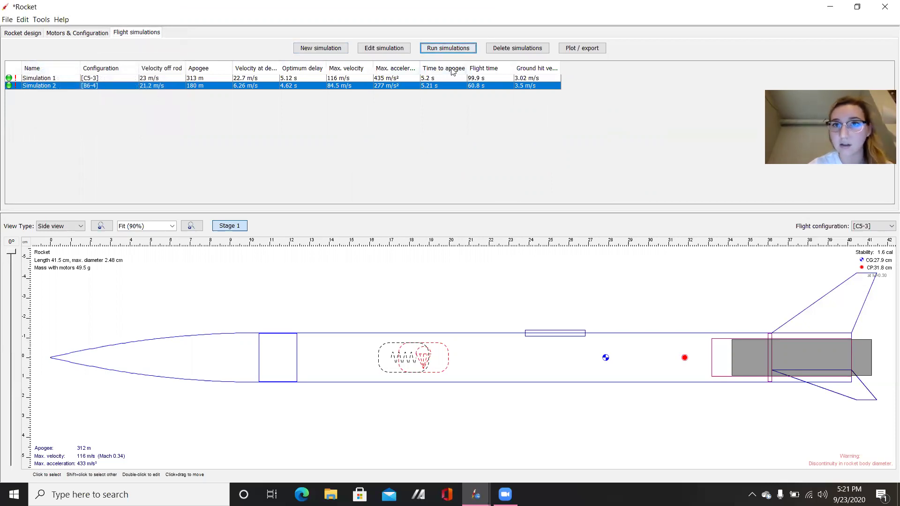
Plot vertical motion vs. time for Simulation 1, enlarge the plot window to examine the curves, and close the plot
left_click(377, 78)
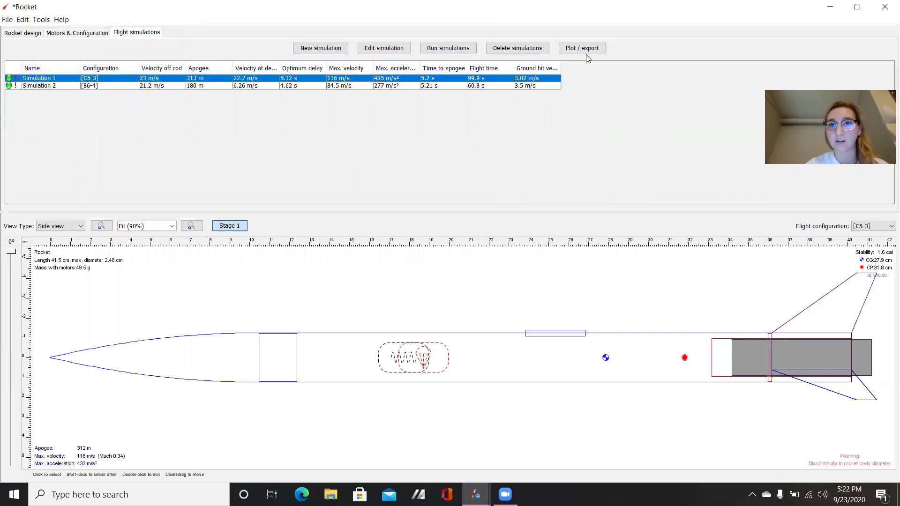
left_click(584, 49)
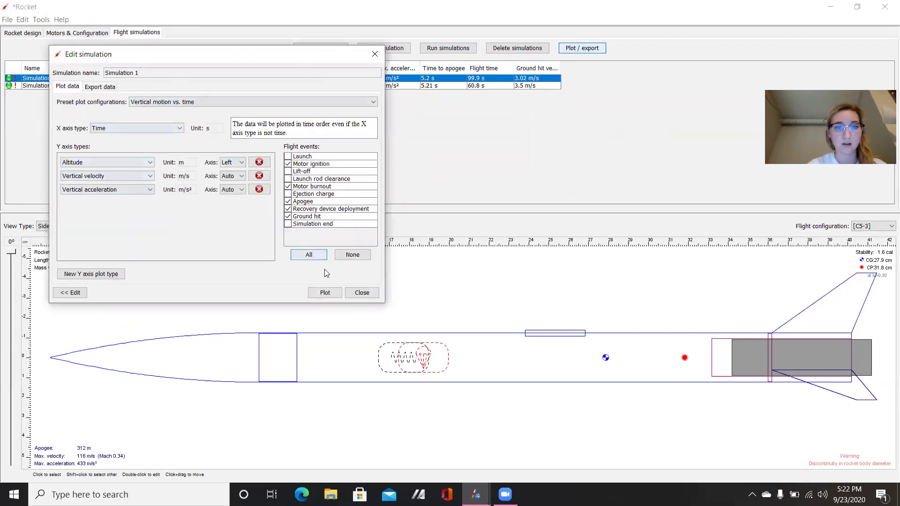
left_click(324, 292)
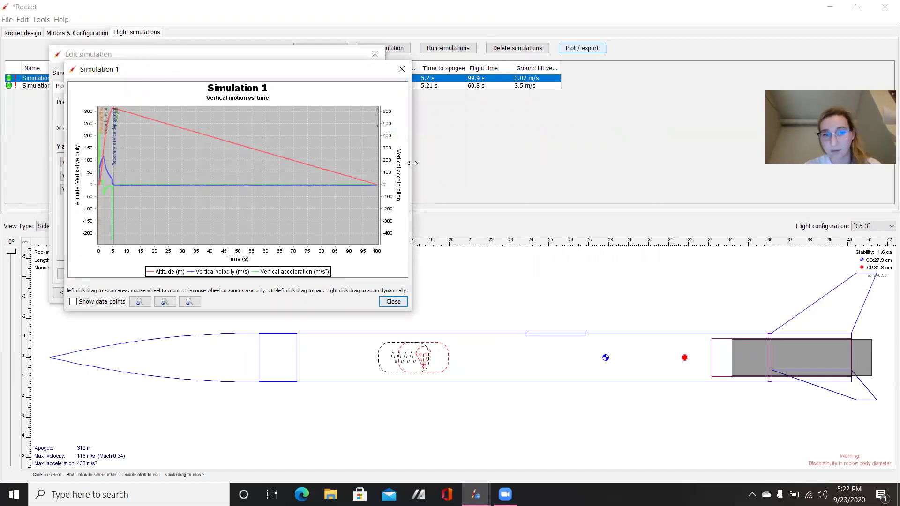
left_click_drag(412, 163, 647, 164)
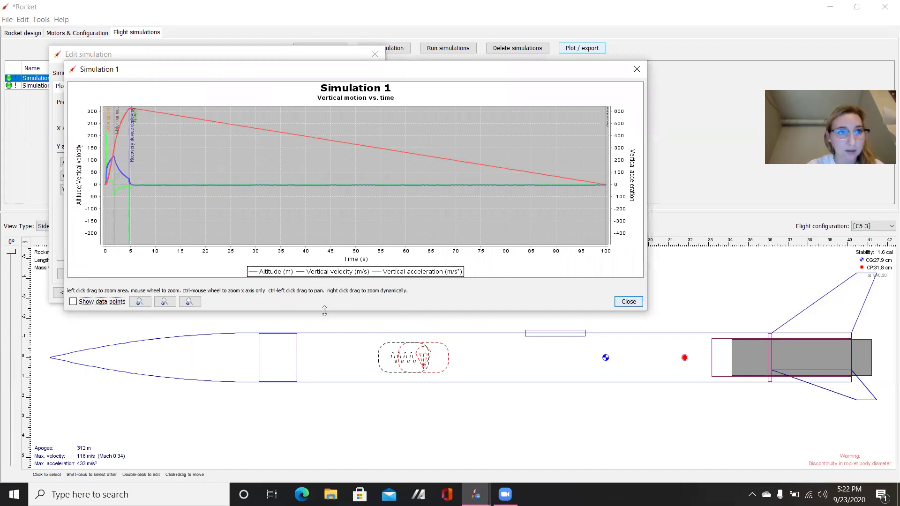
left_click_drag(325, 311, 323, 445)
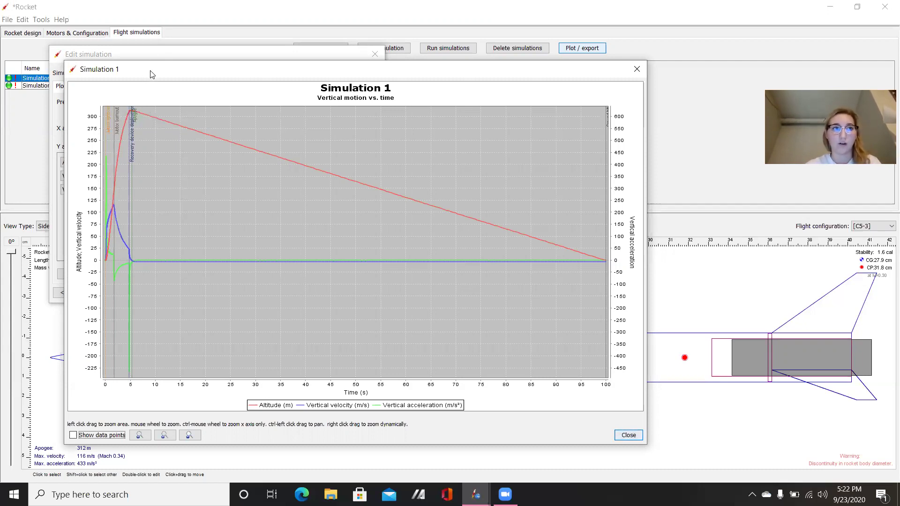
left_click_drag(150, 74, 108, 59)
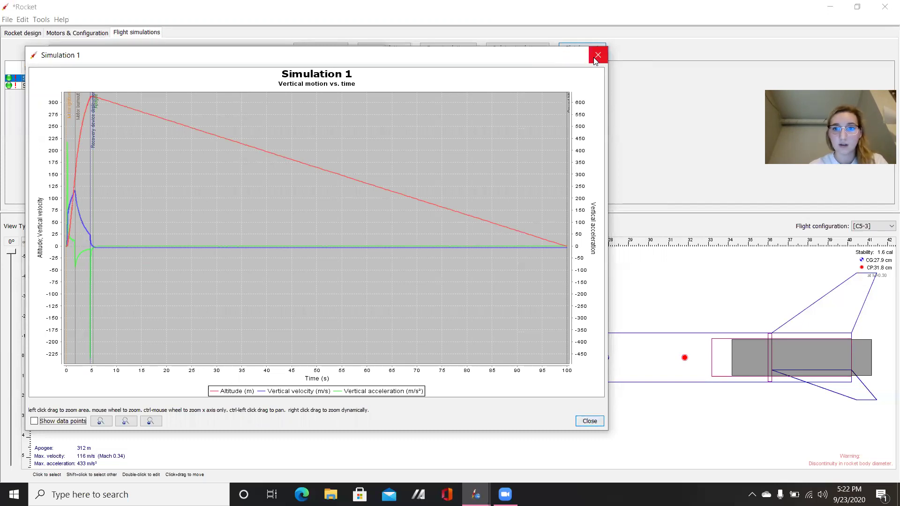
left_click(588, 423)
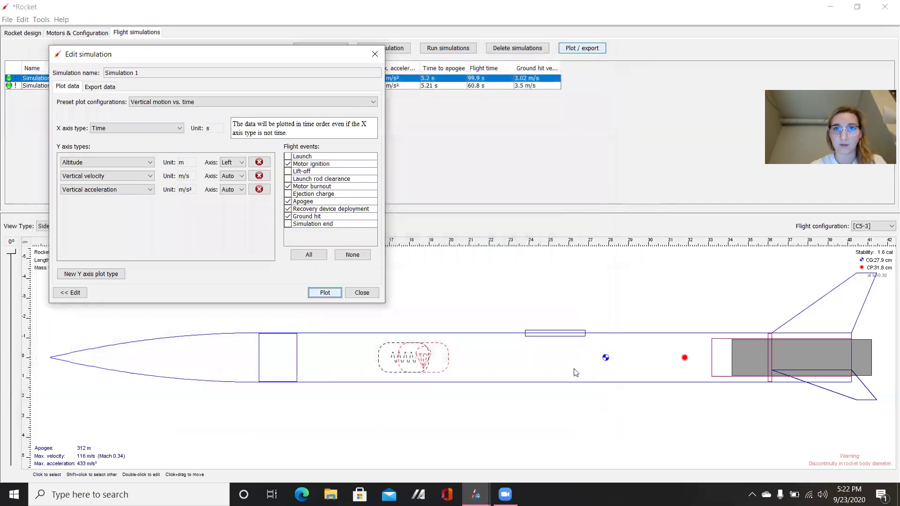
left_click(374, 54)
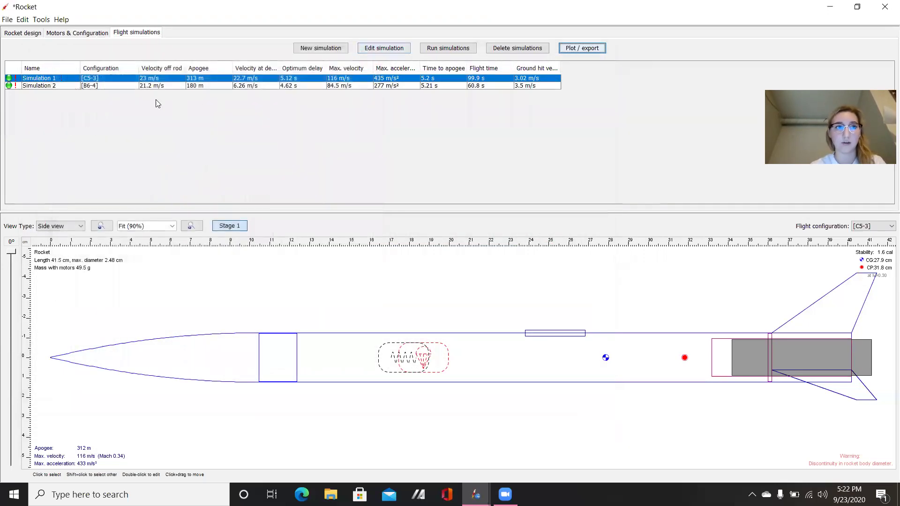
Rerun Simulation 2, plot its vertical motion vs. time to examine the curves, and close the plot
left_click(116, 86)
key("ctrl+r")
left_click(582, 48)
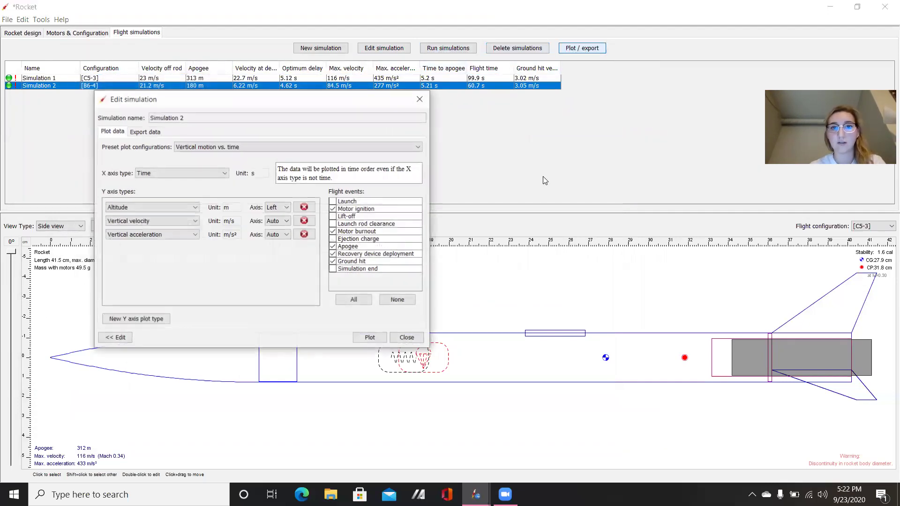
left_click(369, 337)
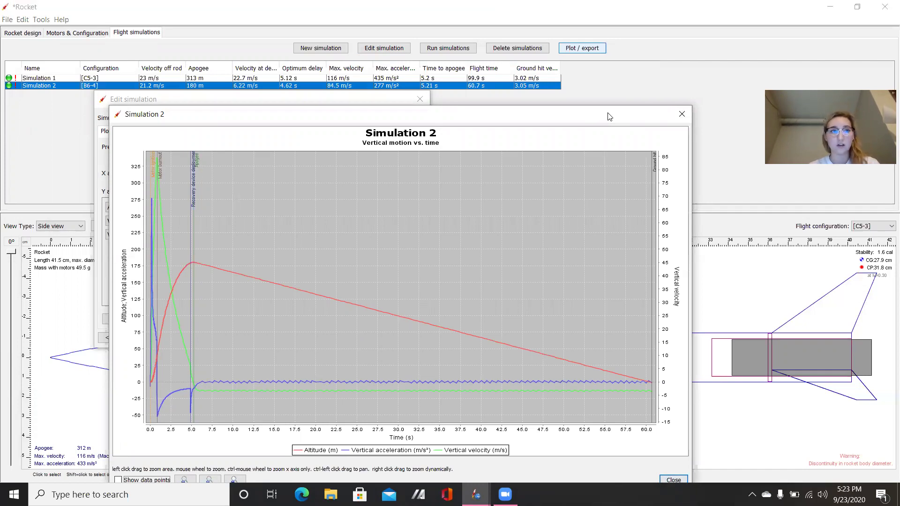
left_click_drag(609, 116, 618, 56)
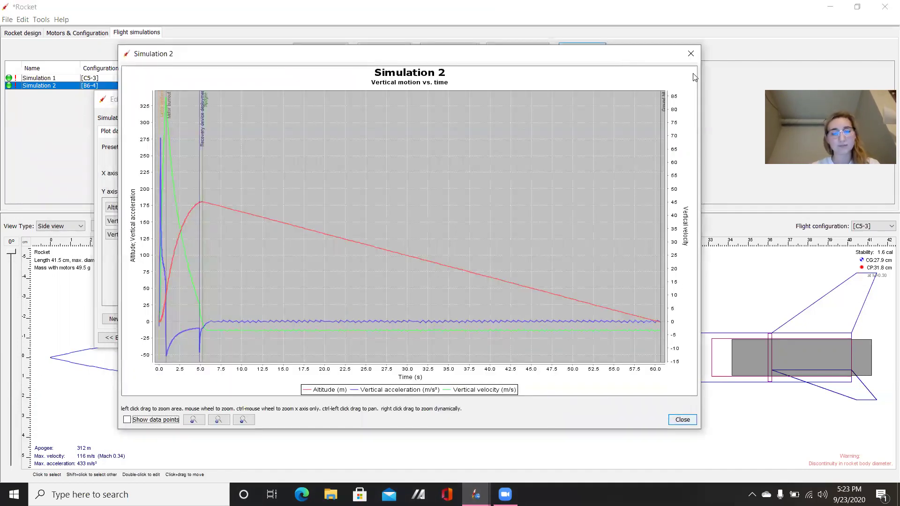
left_click(690, 54)
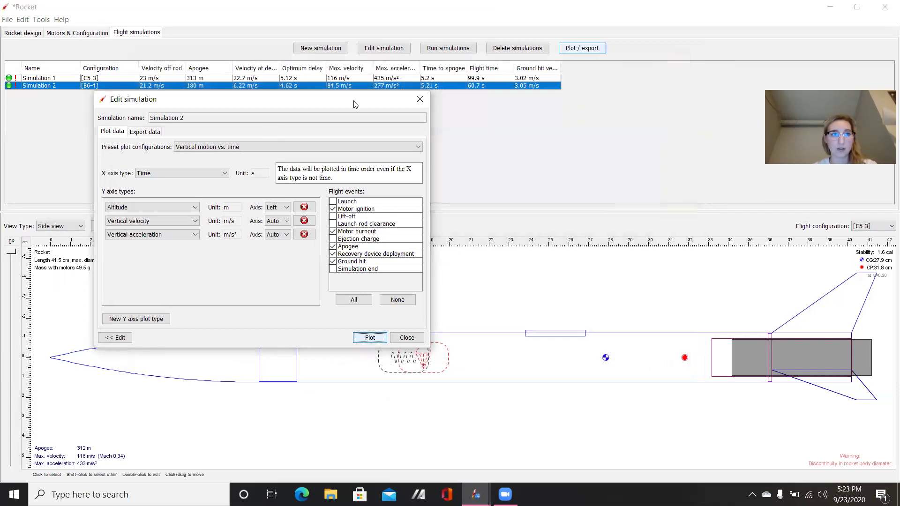
left_click(420, 99)
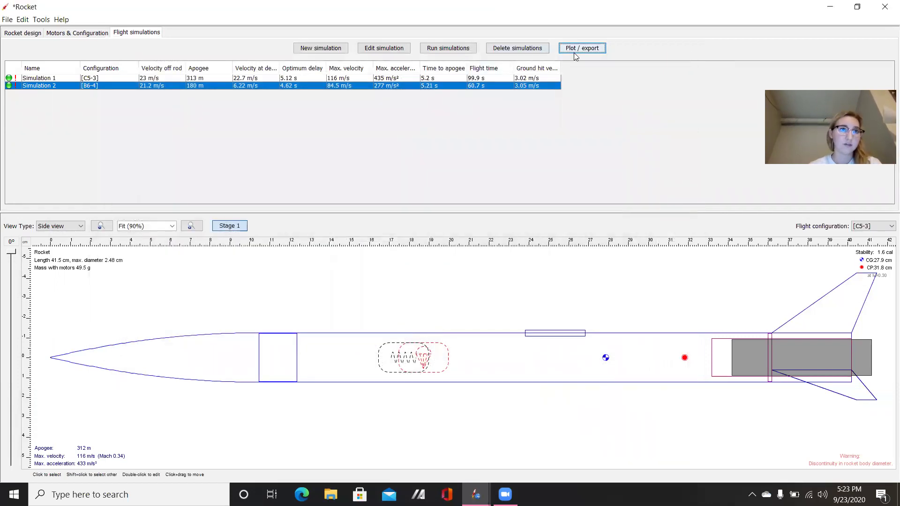
Restore the current rocket window to a smaller size and bring the rocket tutorial.ork design to the front
double_click(142, 13)
left_click(163, 162)
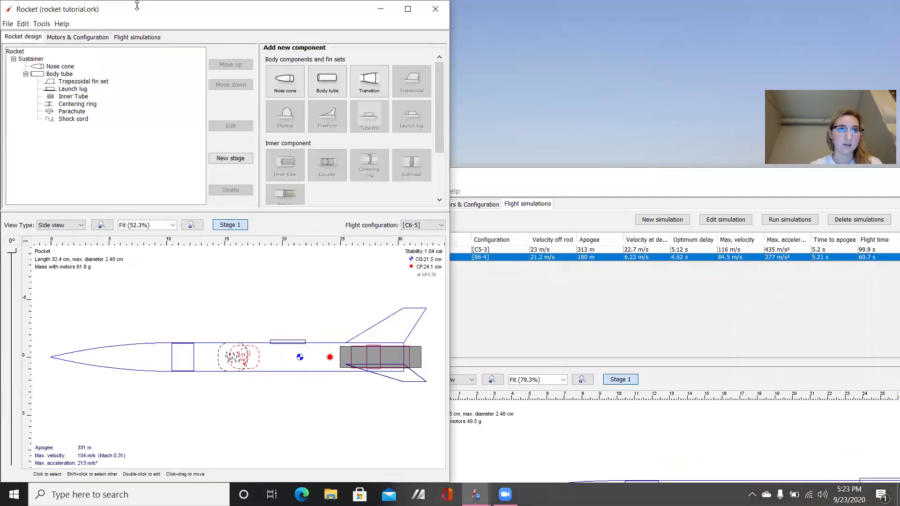
Maximize the rocket tutorial.ork window and review its motor configuration, flight simulation results and component design
key("super+Up")
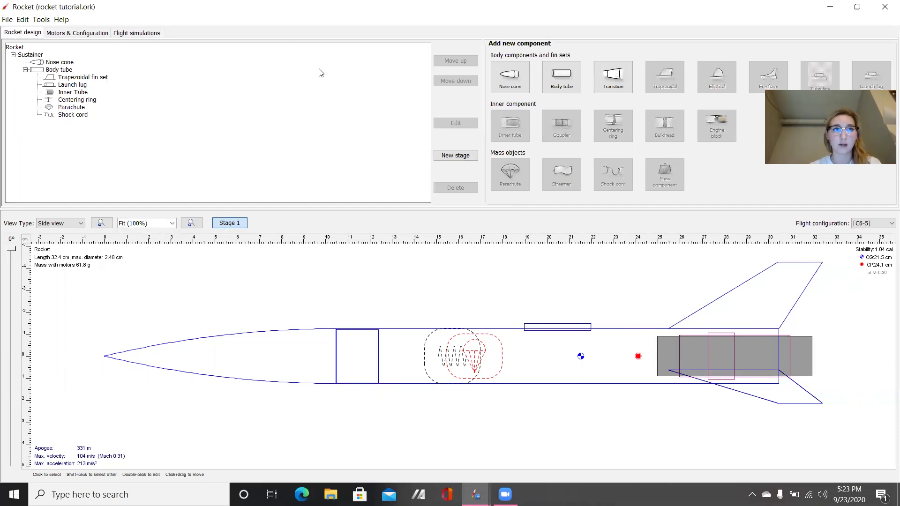
left_click(60, 33)
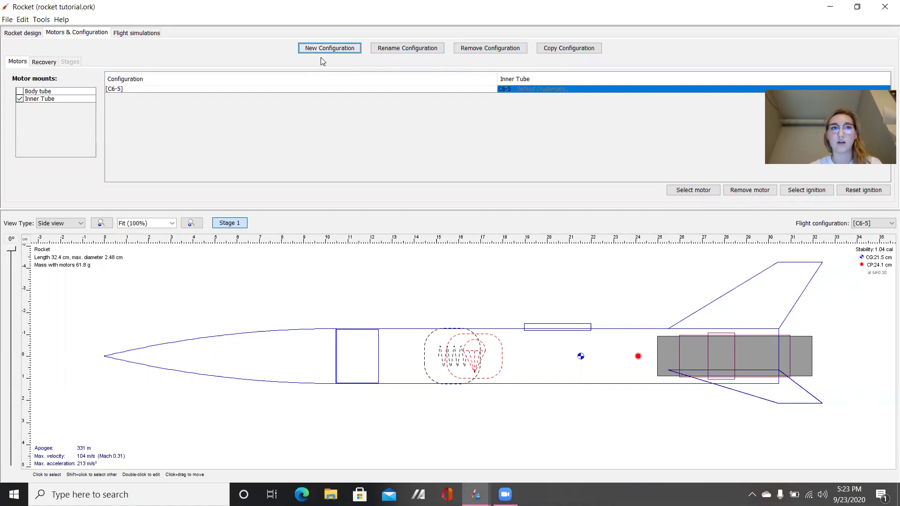
left_click(136, 32)
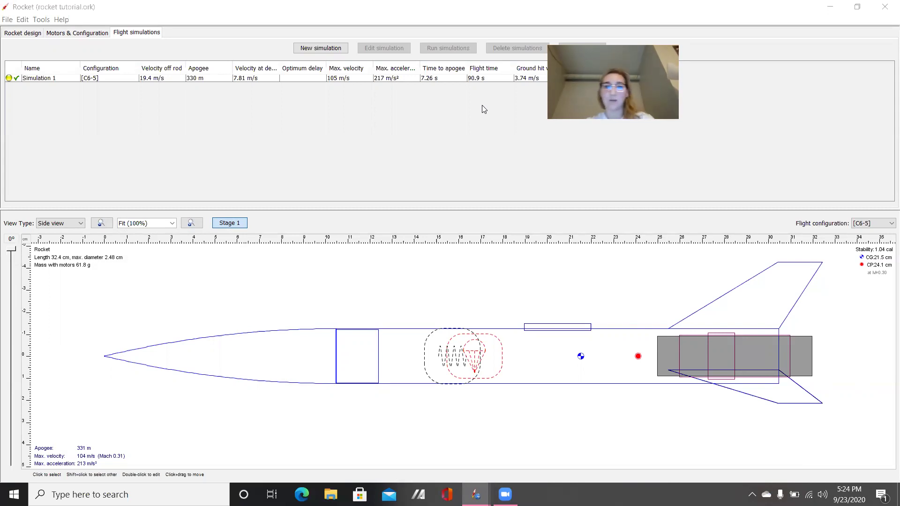
left_click(25, 34)
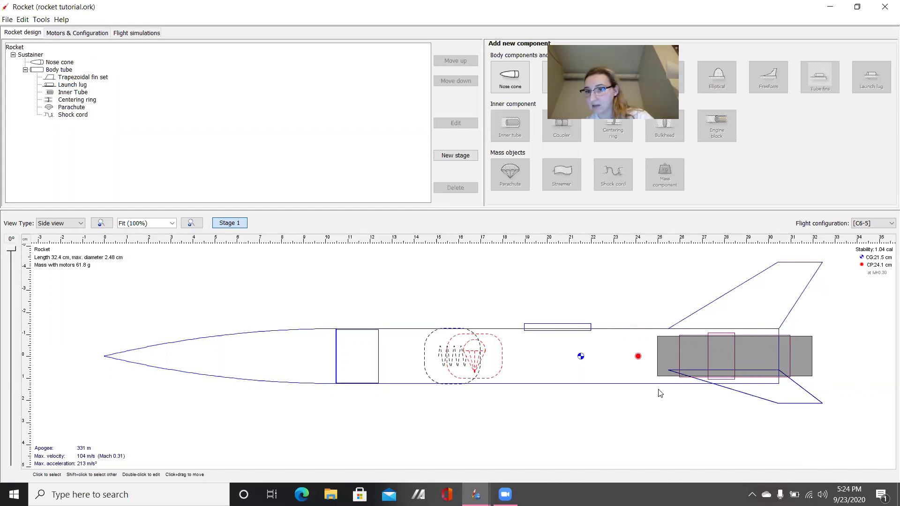
left_click(66, 35)
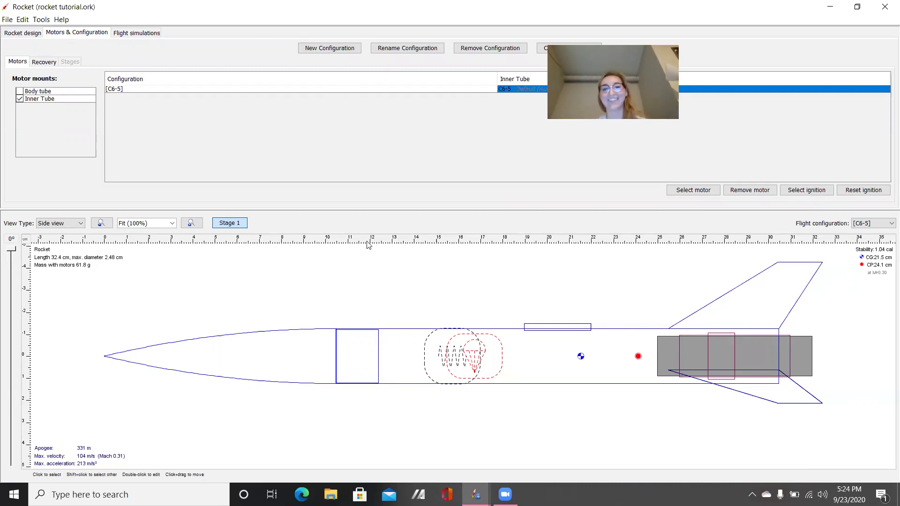
left_click(138, 34)
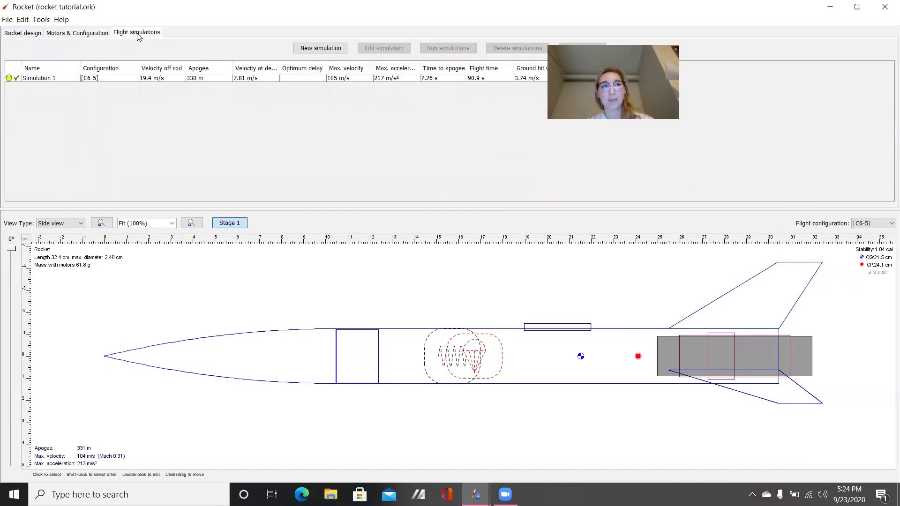
left_click(9, 35)
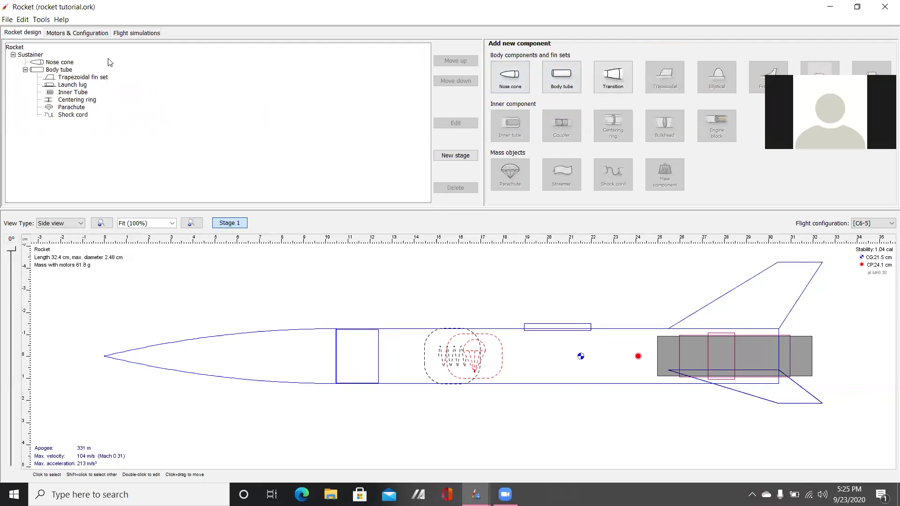
Raise the system volume to 100
key("XF86AudioRaiseVolume")
key("XF86AudioRaiseVolume")
key("XF86AudioRaiseVolume")
key("XF86AudioRaiseVolume")
key("XF86AudioRaiseVolume")
key("XF86AudioRaiseVolume")
key("XF86AudioRaiseVolume")
key("XF86AudioRaiseVolume")
key("XF86AudioRaiseVolume")
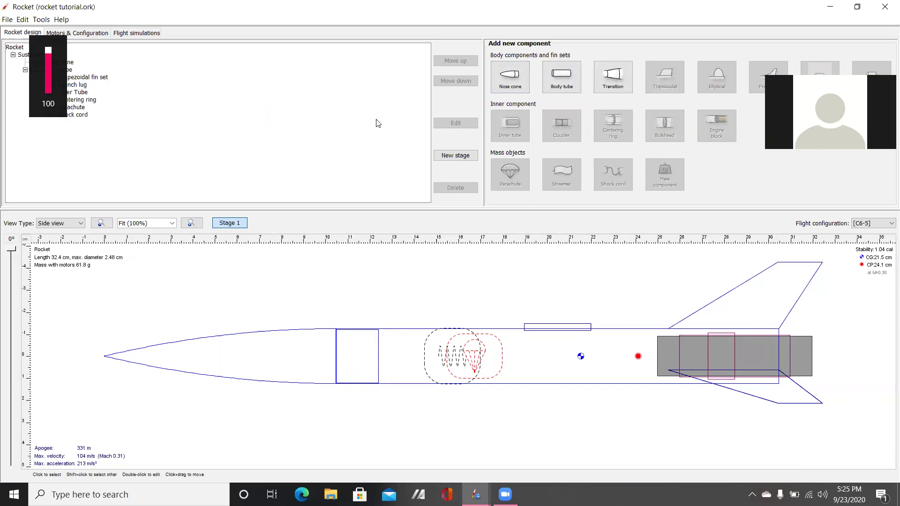